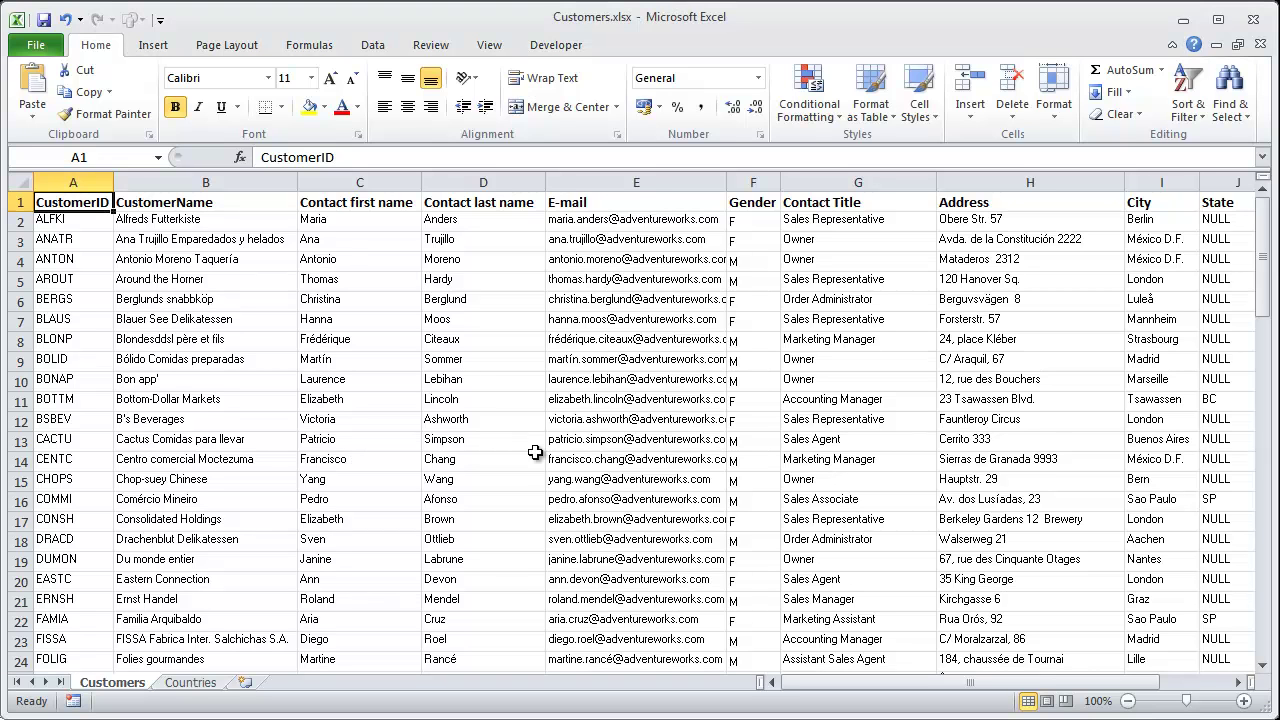
# - Review the customer records on the Customers sheet and glance at the Countries sheet
pyautogui.click(464, 420)
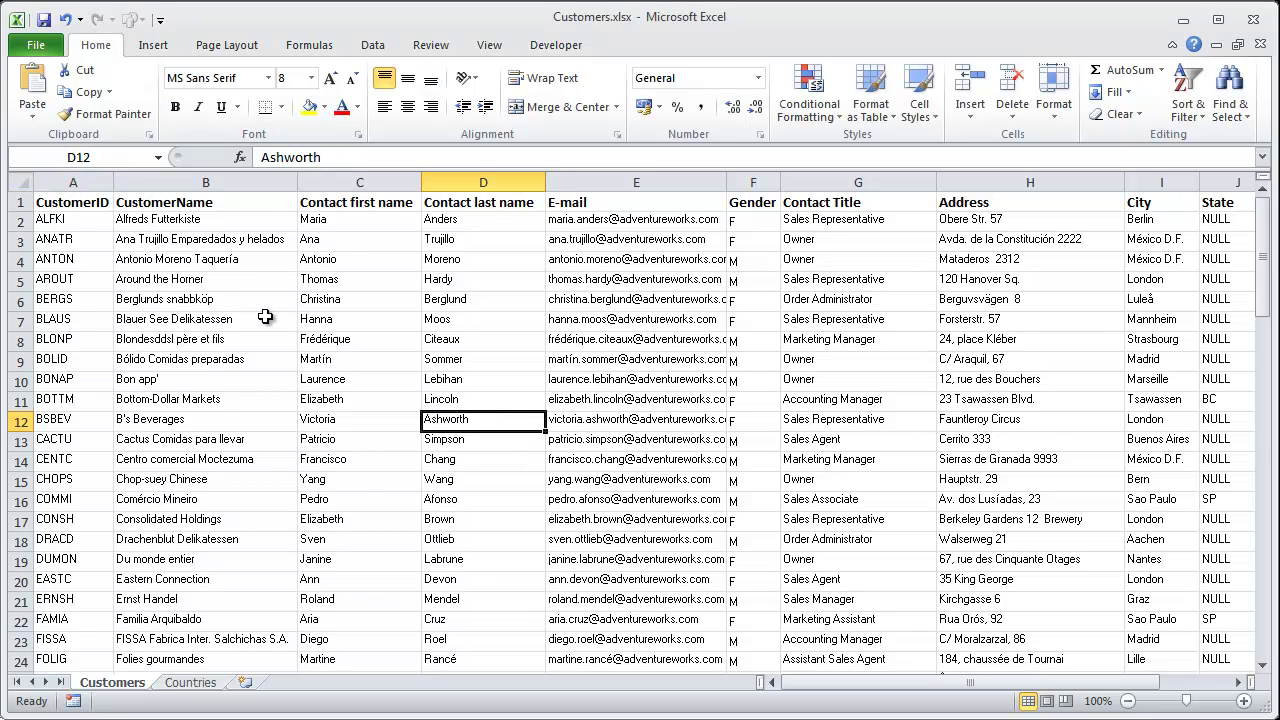
pyautogui.click(1183, 20)
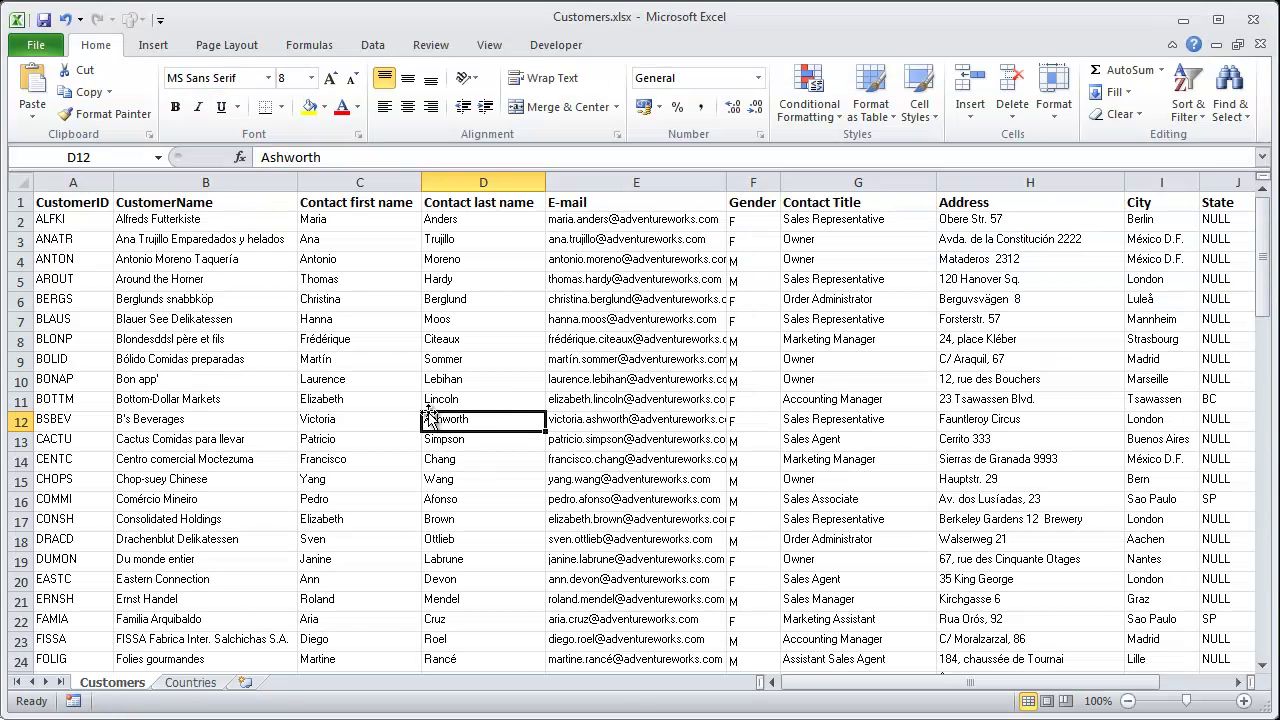
pyautogui.click(302, 326)
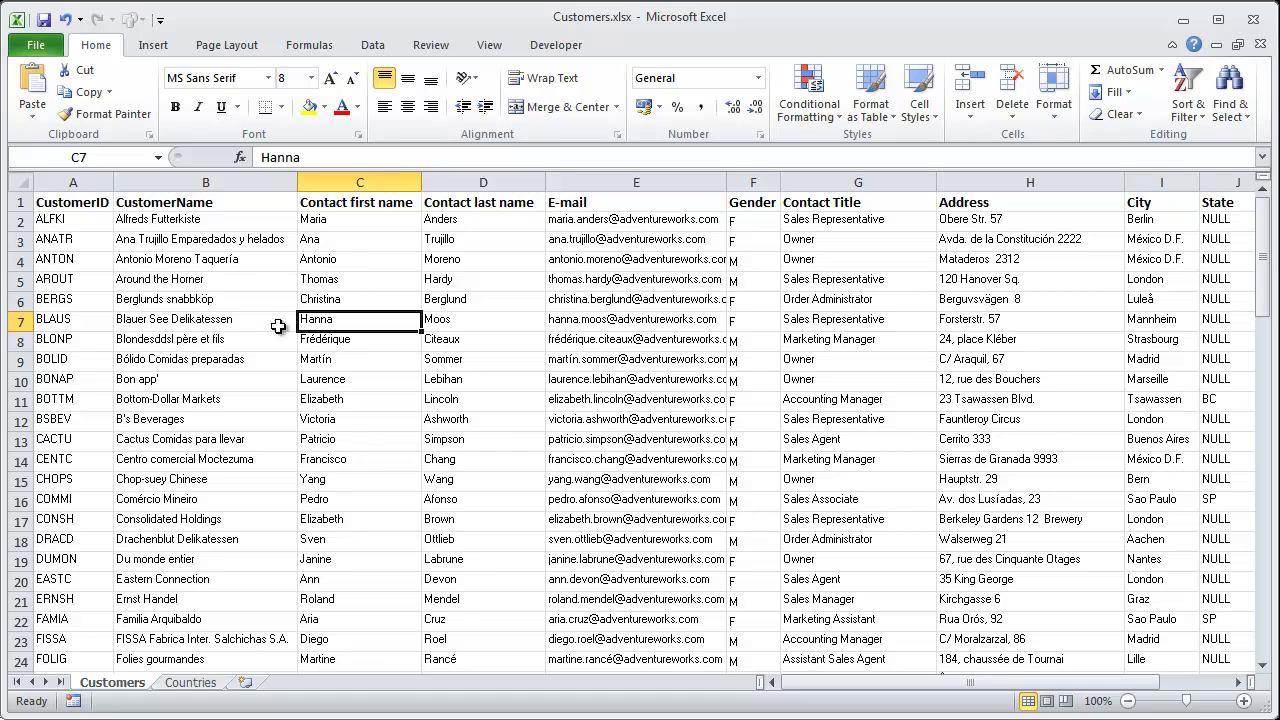
pyautogui.click(204, 300)
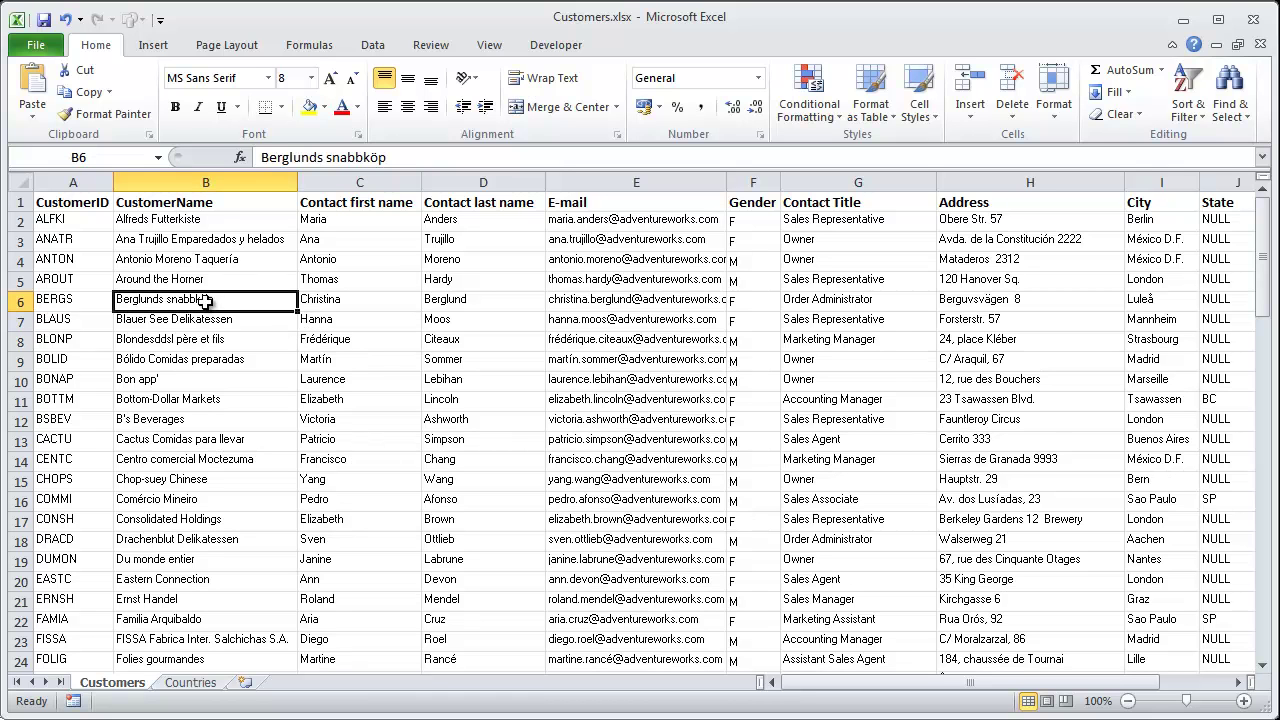
pyautogui.click(355, 380)
pyautogui.click(215, 352)
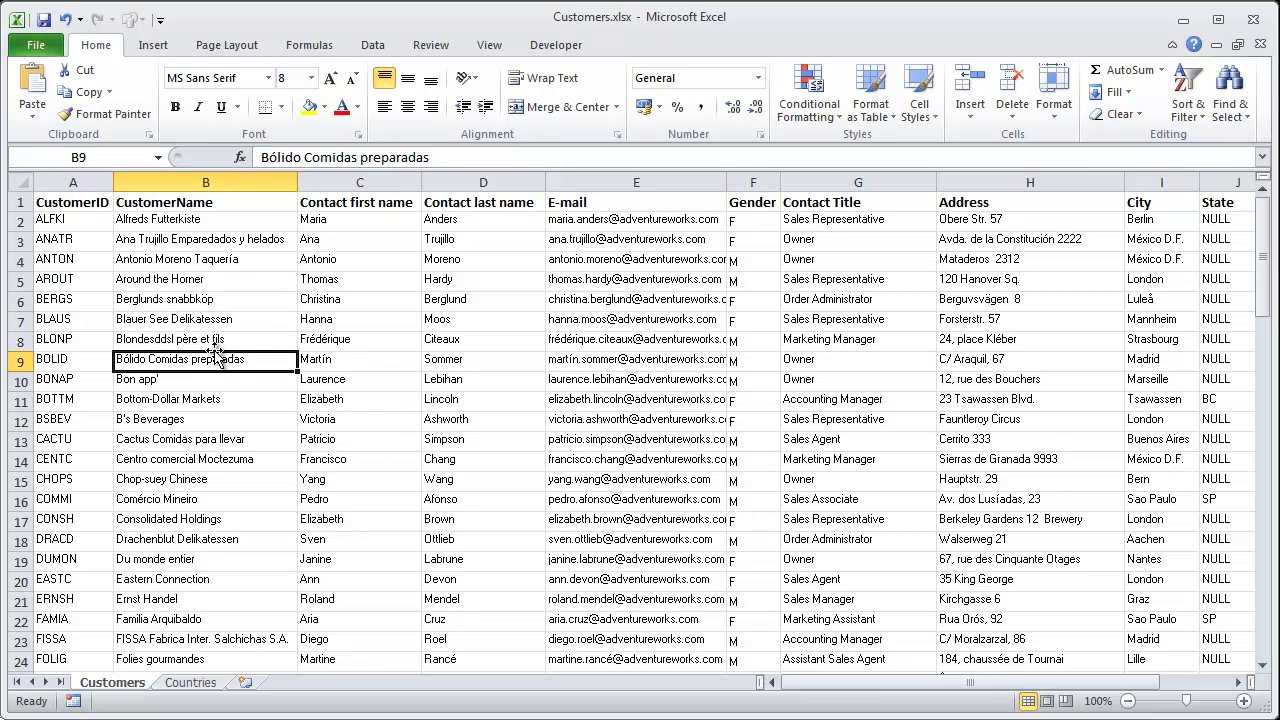
pyautogui.click(193, 688)
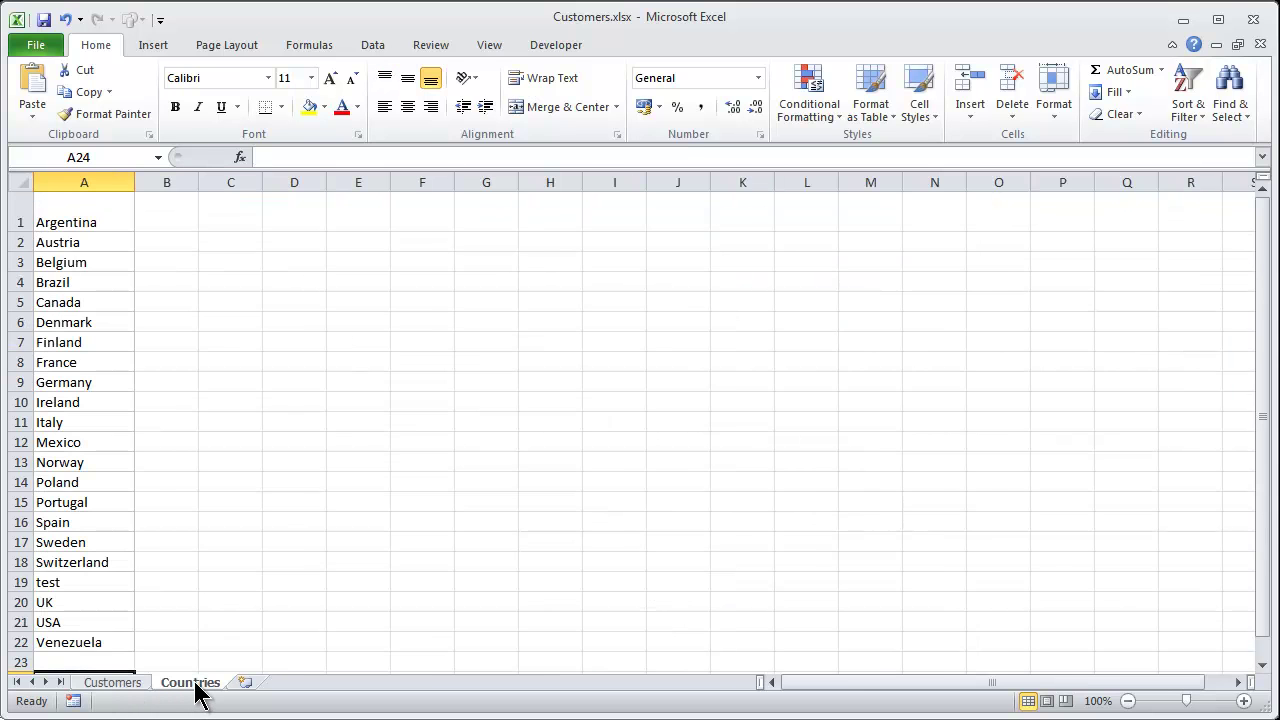
pyautogui.click(127, 688)
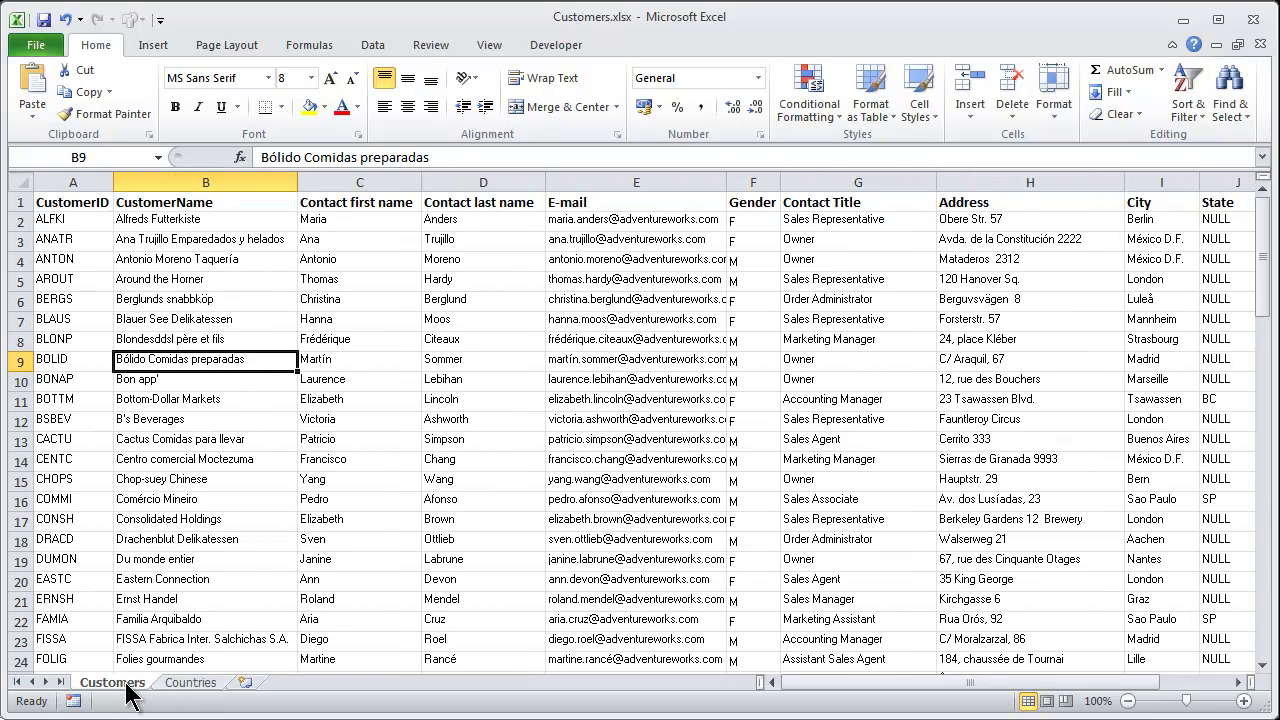
pyautogui.click(182, 685)
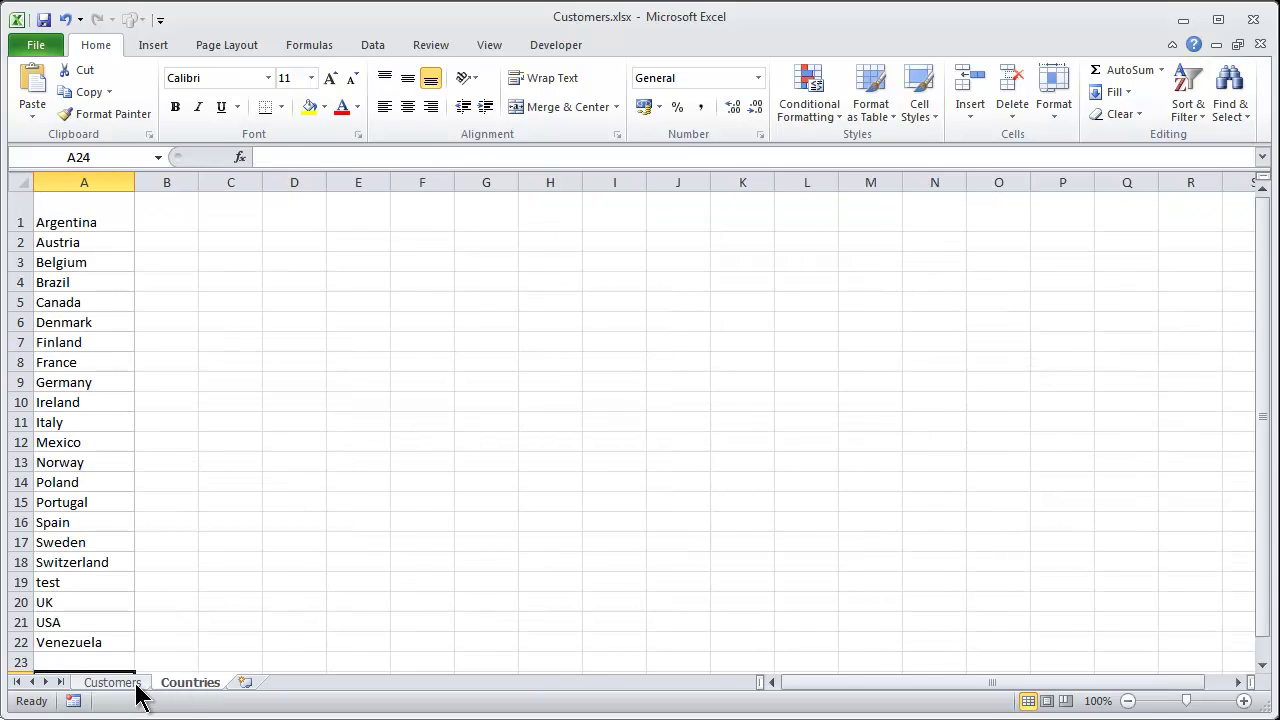
pyautogui.click(140, 687)
# - Format the customer data as a medium blue table with a header row
pyautogui.click(343, 438)
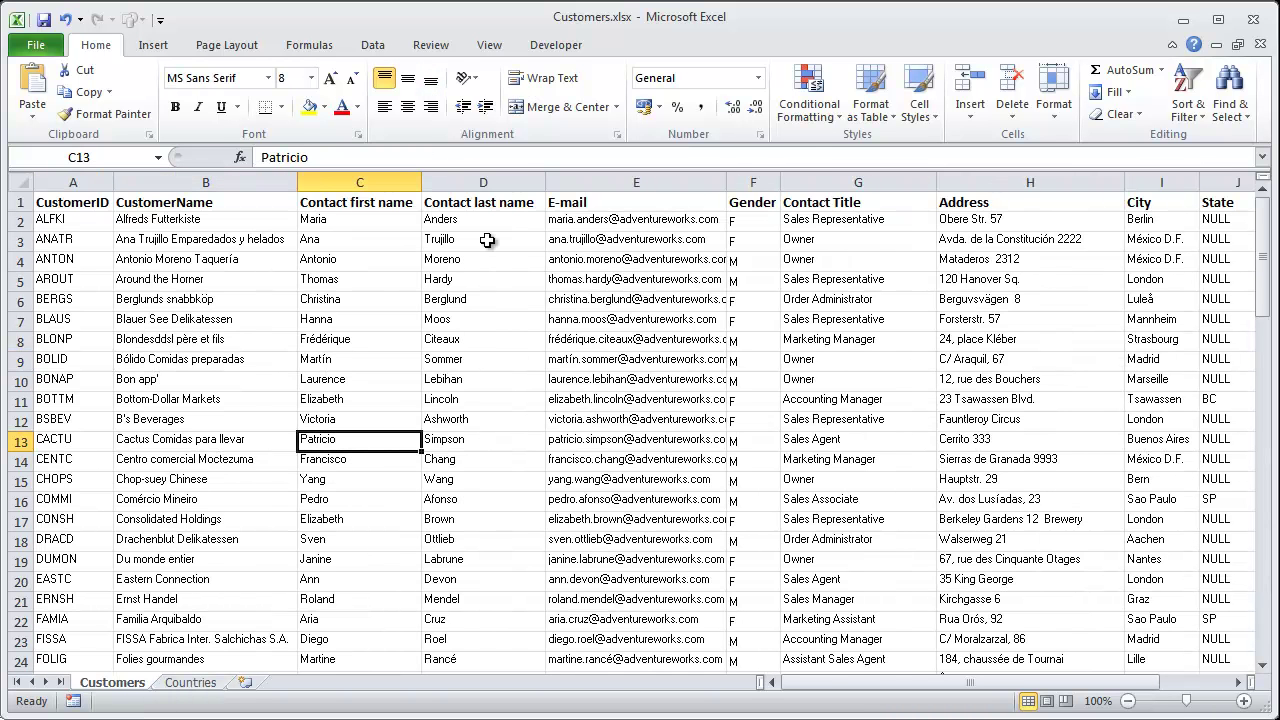
pyautogui.click(168, 48)
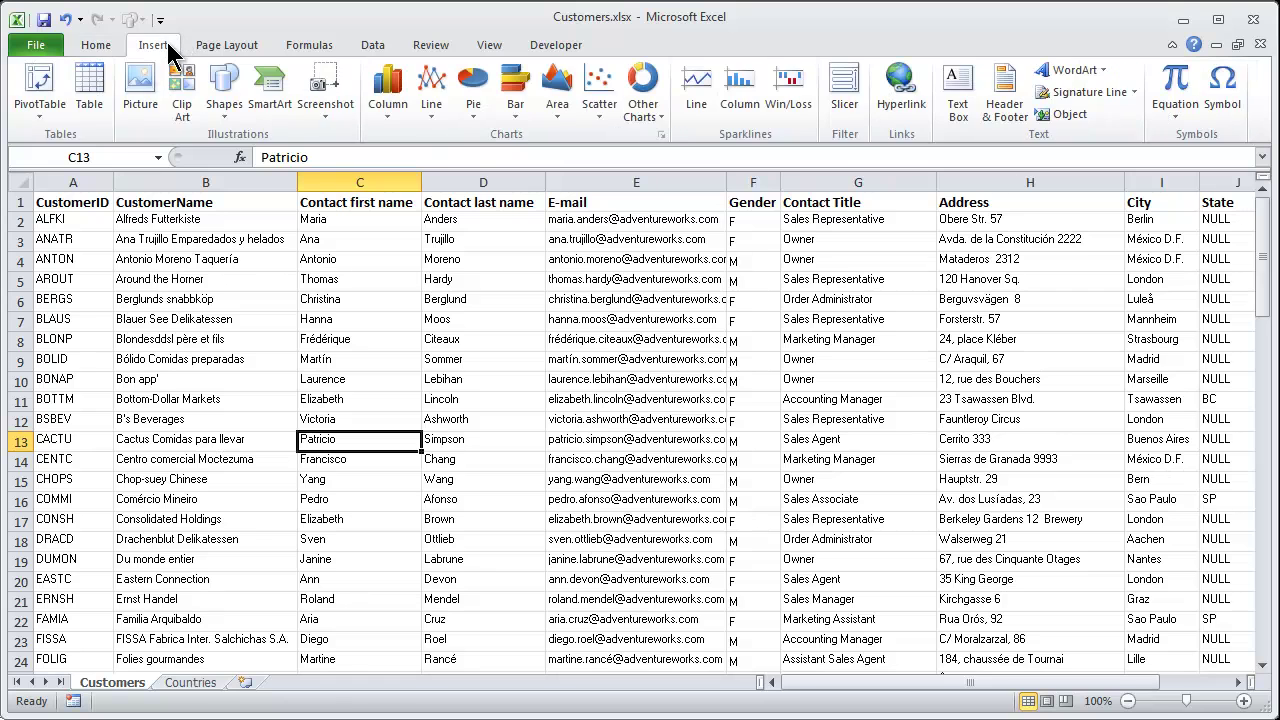
pyautogui.click(90, 47)
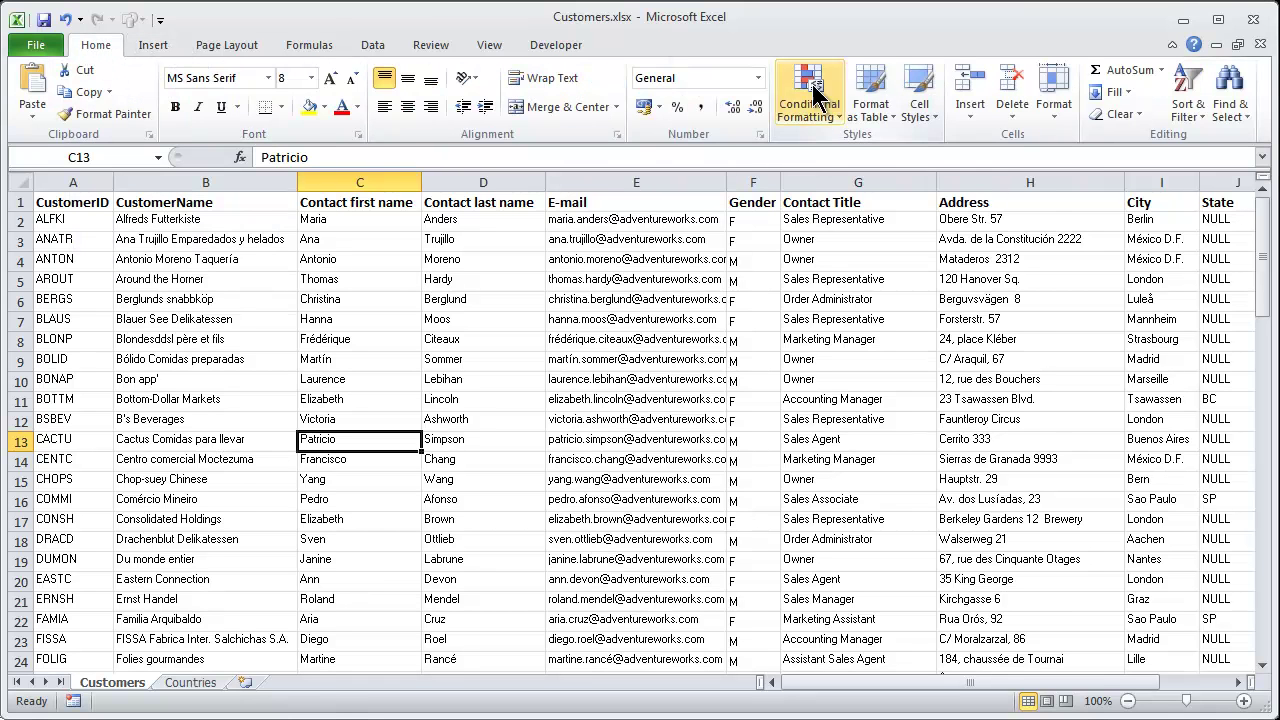
pyautogui.click(870, 104)
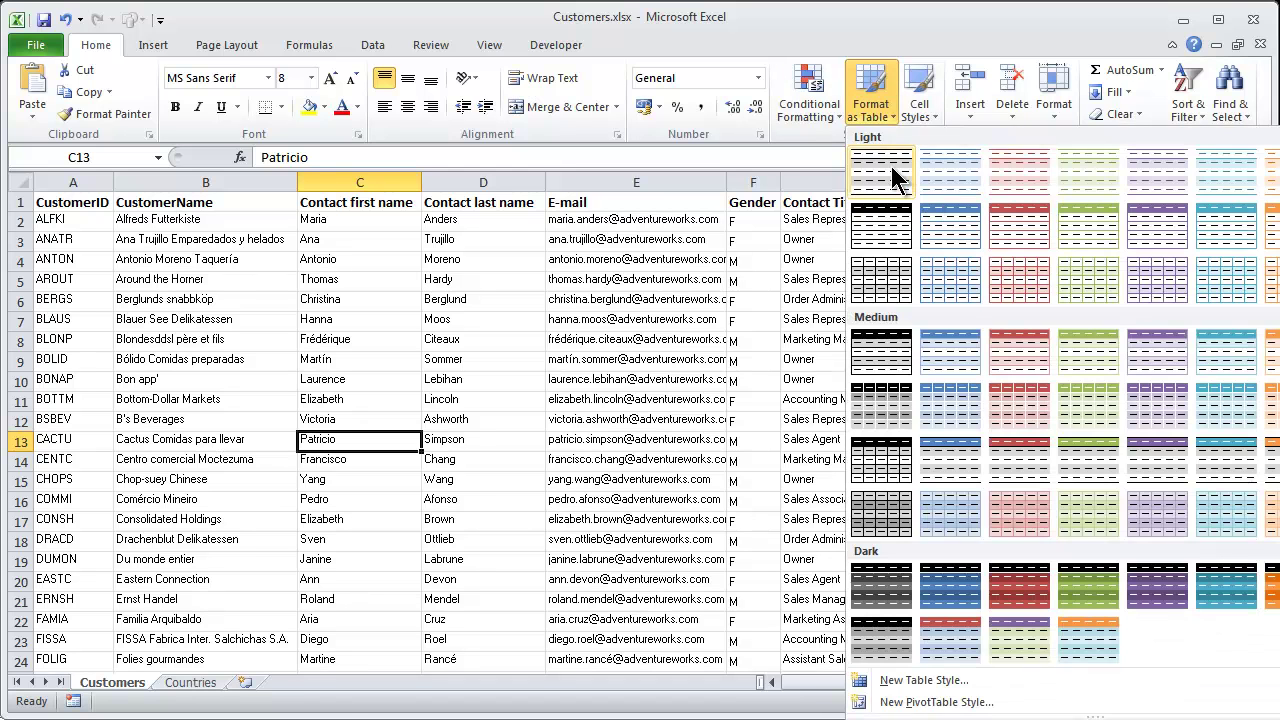
pyautogui.click(953, 345)
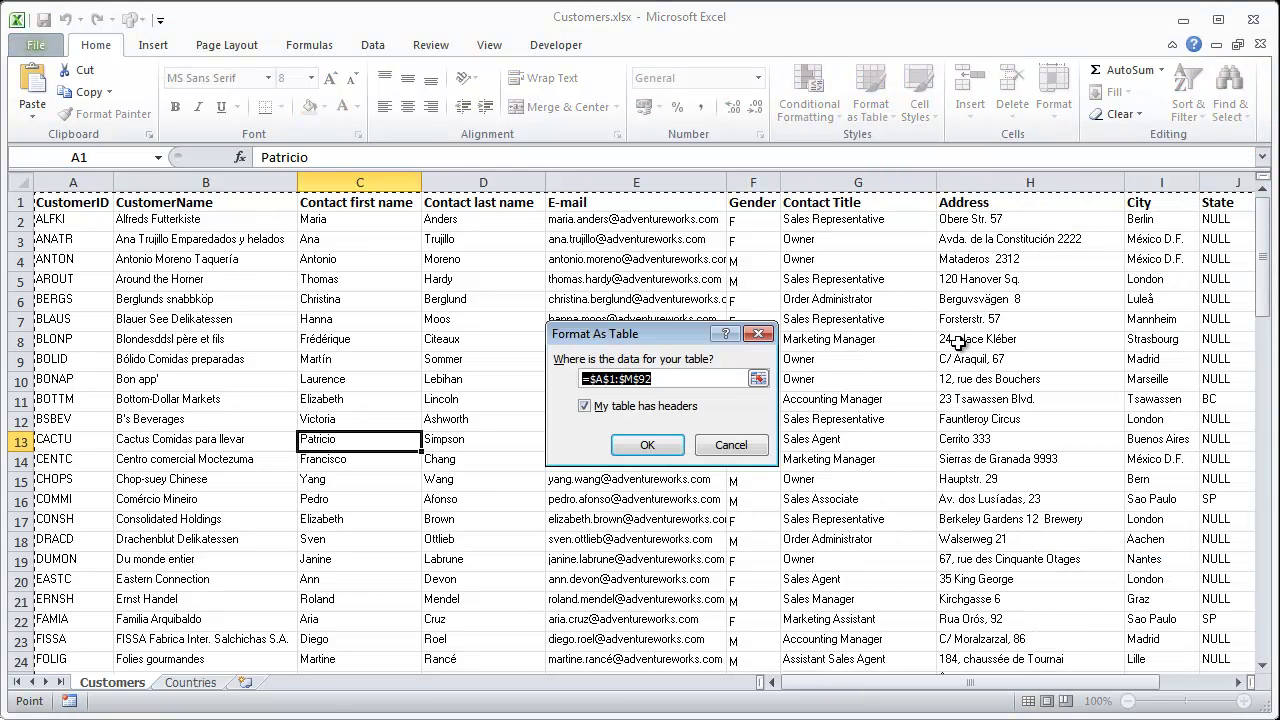
pyautogui.click(652, 452)
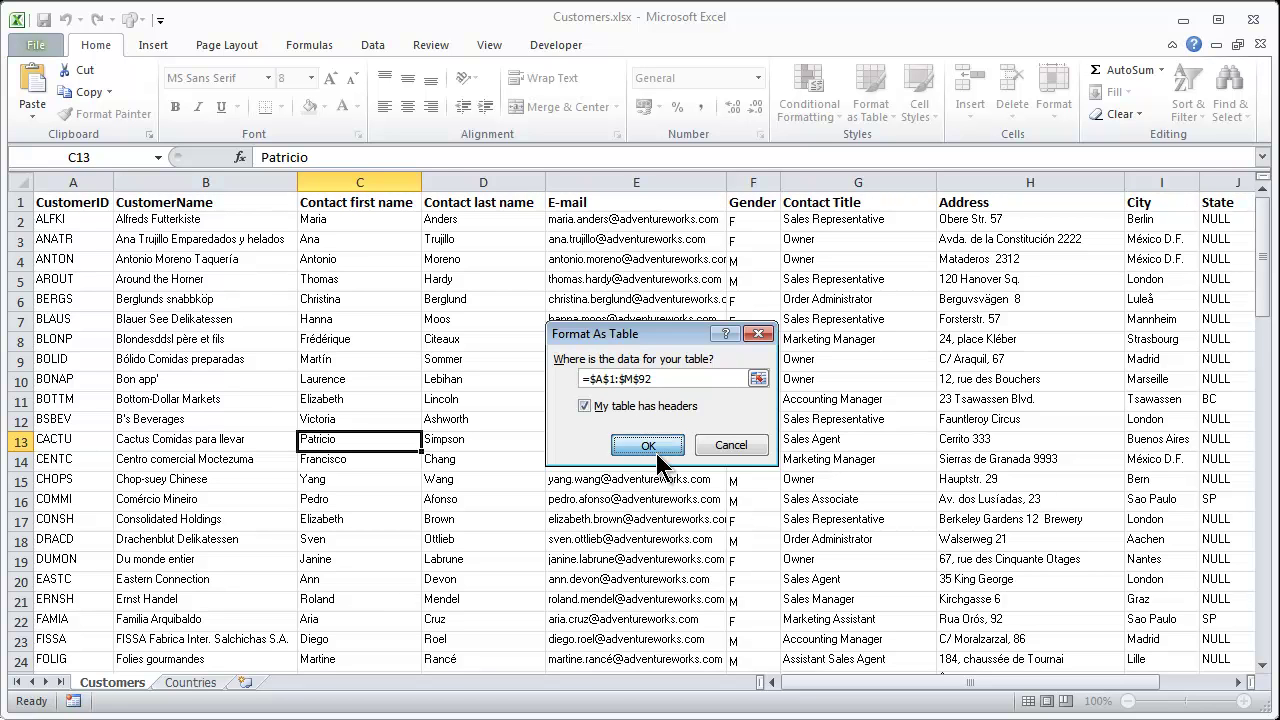
pyautogui.click(659, 448)
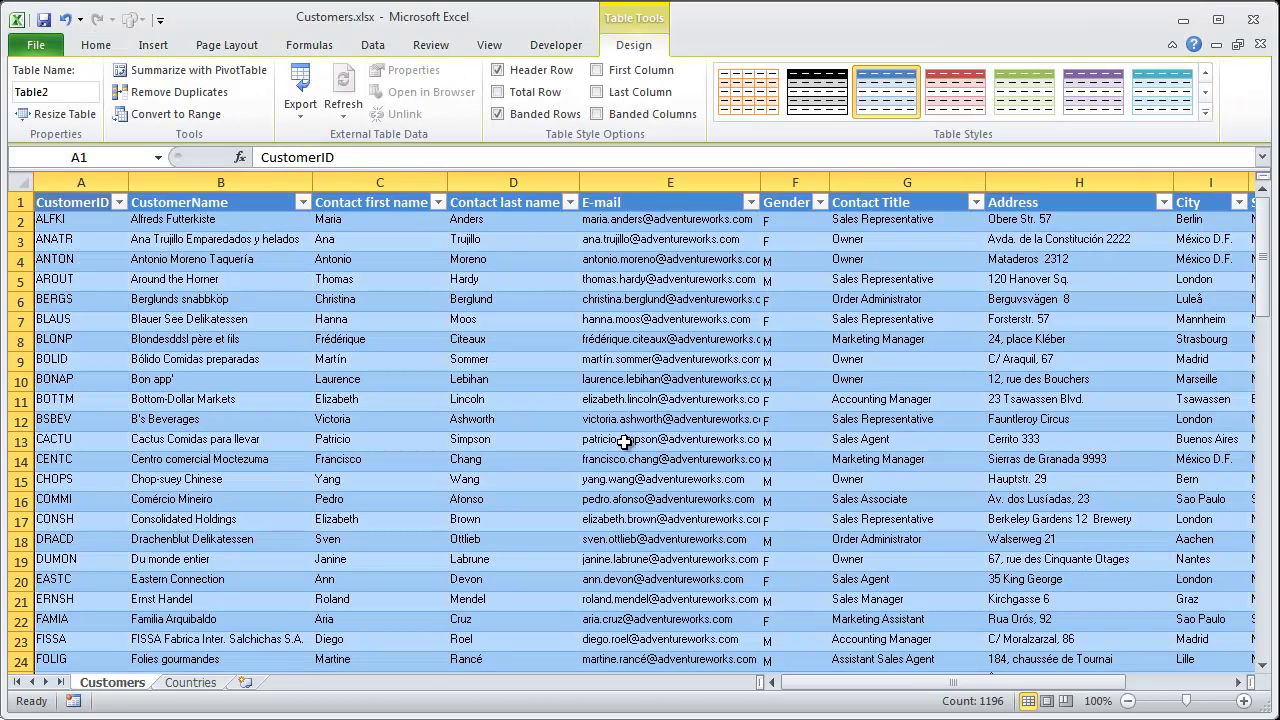
pyautogui.click(398, 242)
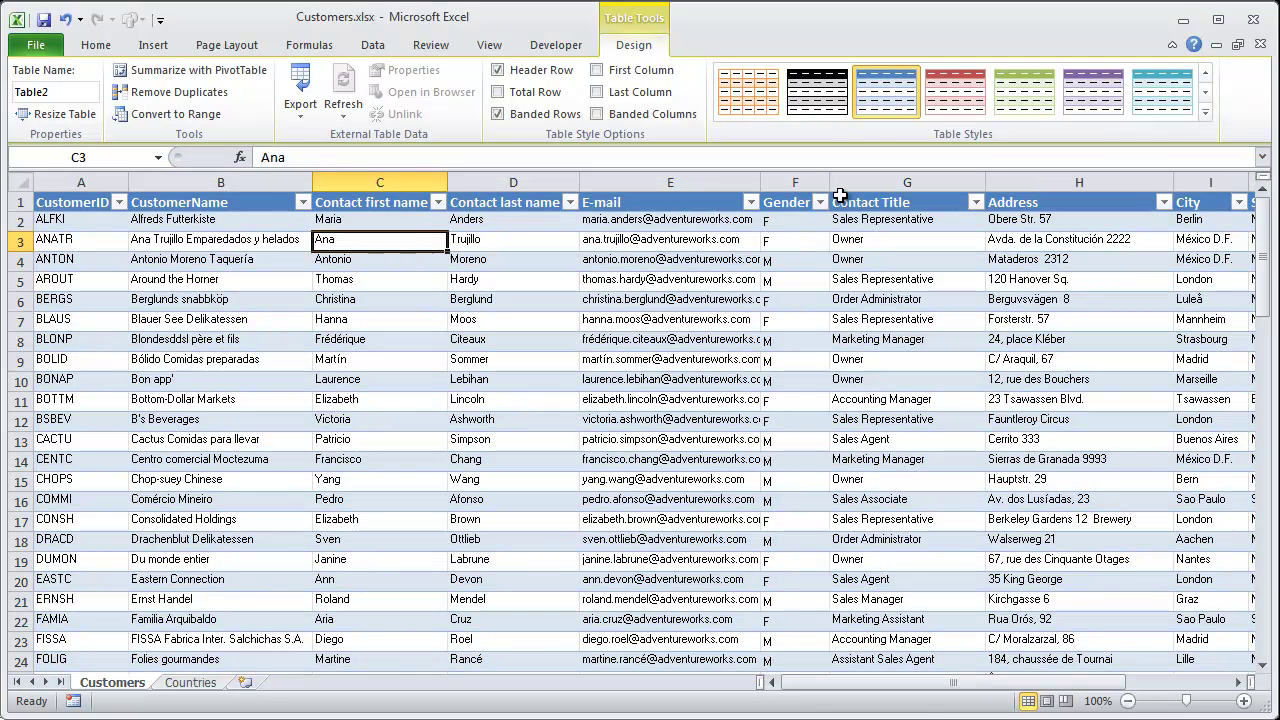
# - Clear the table's colour style and bring up the table's Export options
pyautogui.click(1206, 112)
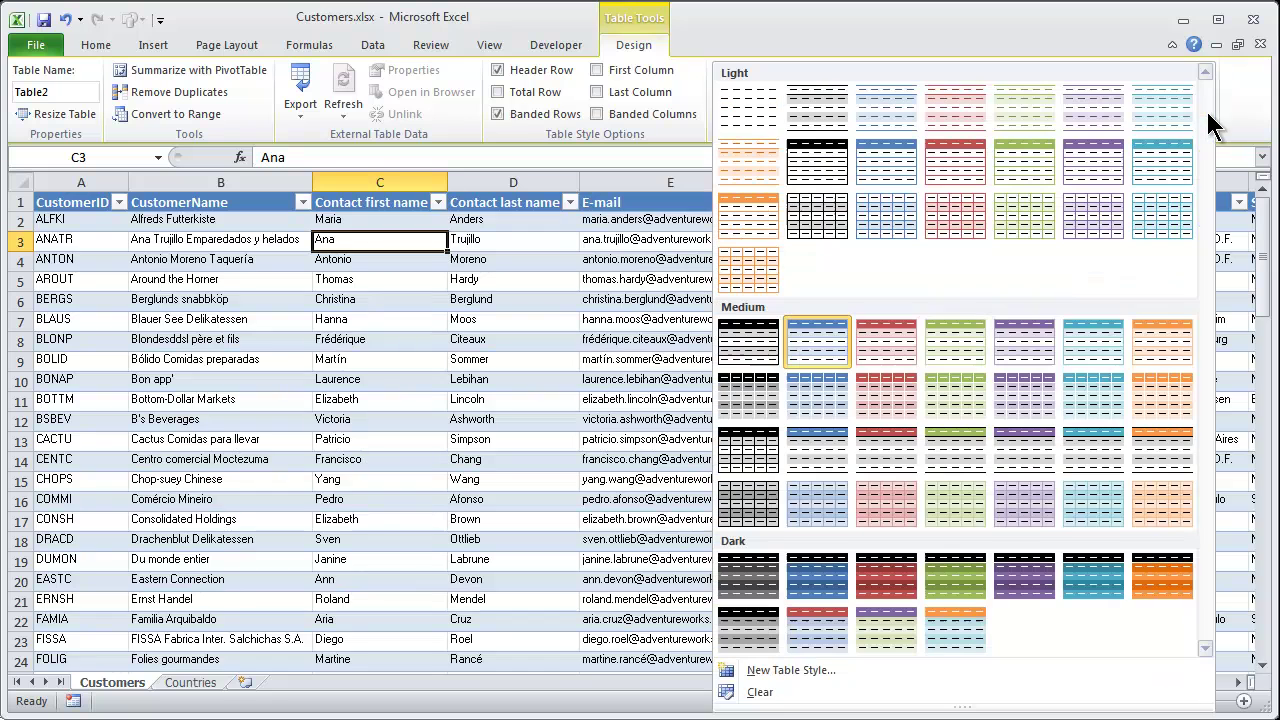
pyautogui.click(775, 692)
pyautogui.click(548, 464)
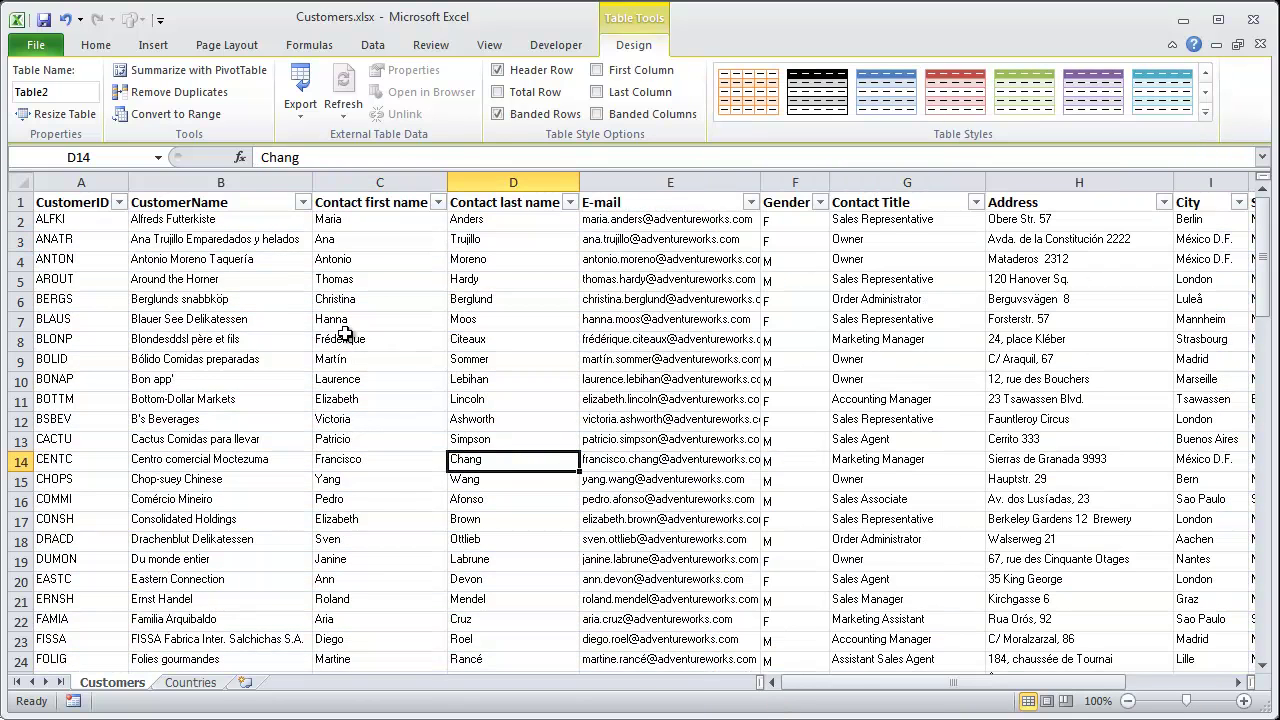
pyautogui.click(345, 335)
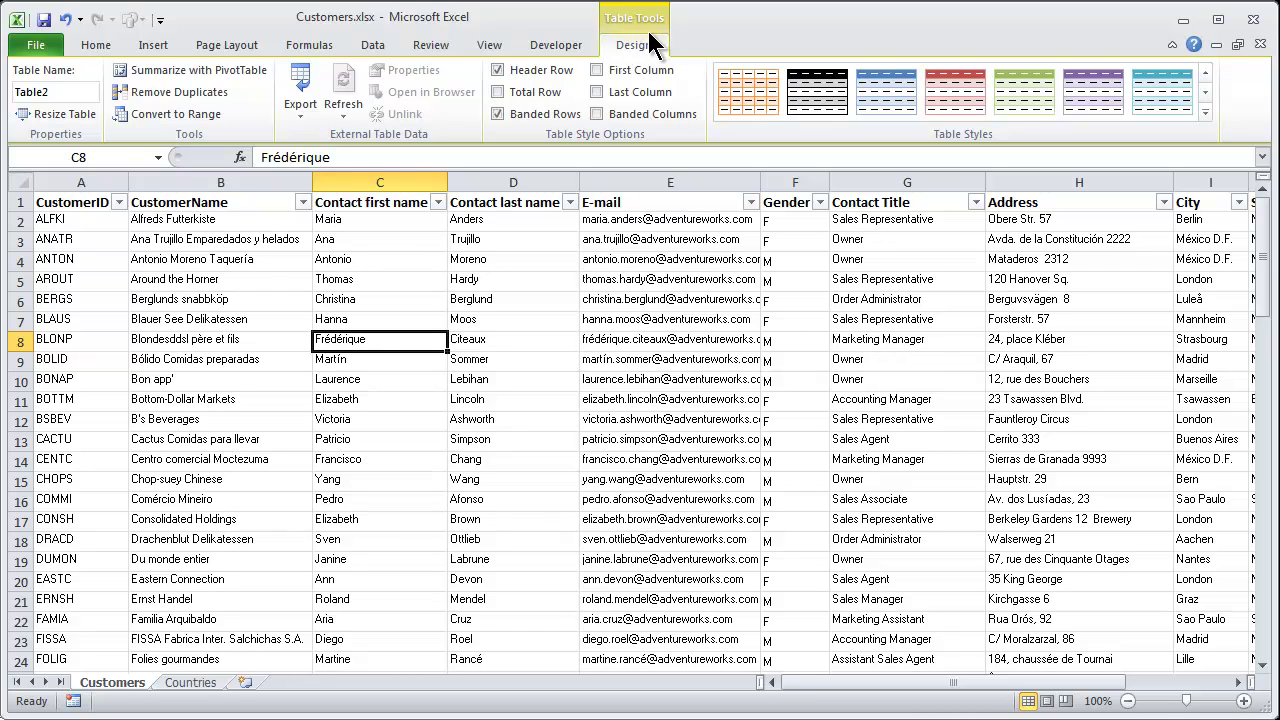
pyautogui.click(466, 297)
pyautogui.click(304, 111)
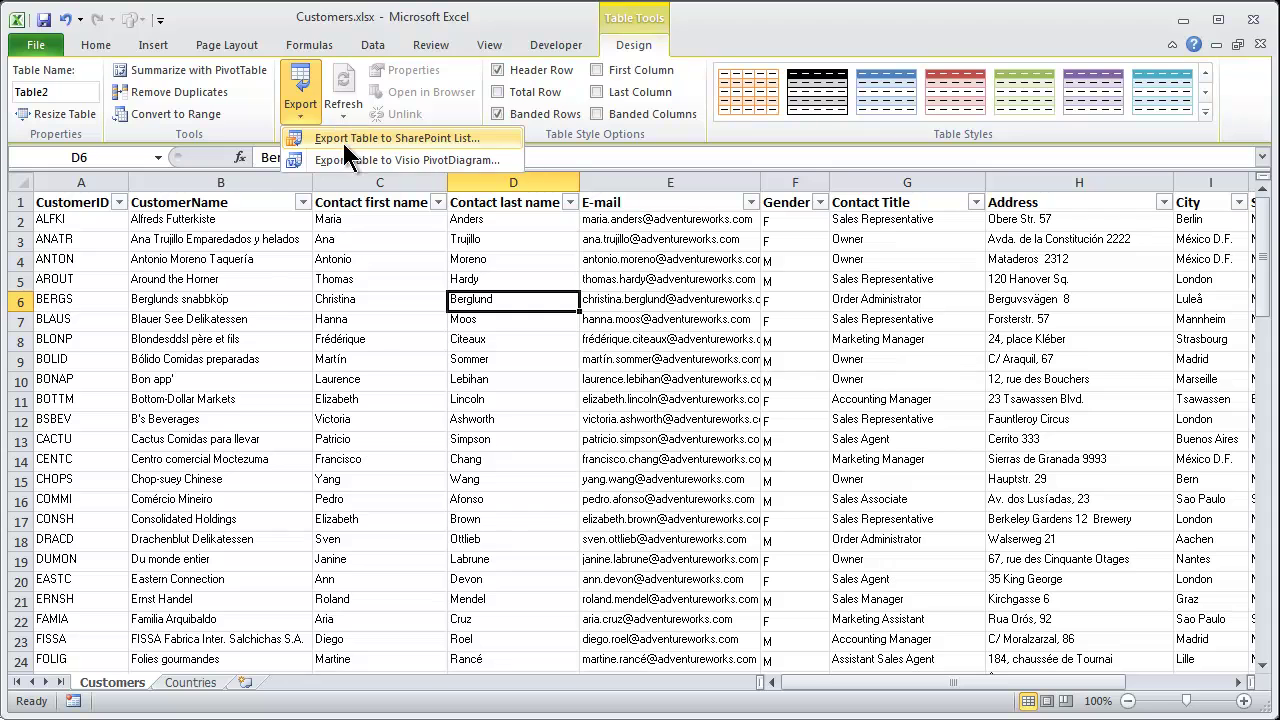
# - Export the table to the demo SharePoint site as list 'Customers', without a read-only connection
pyautogui.click(343, 138)
pyautogui.click(857, 315)
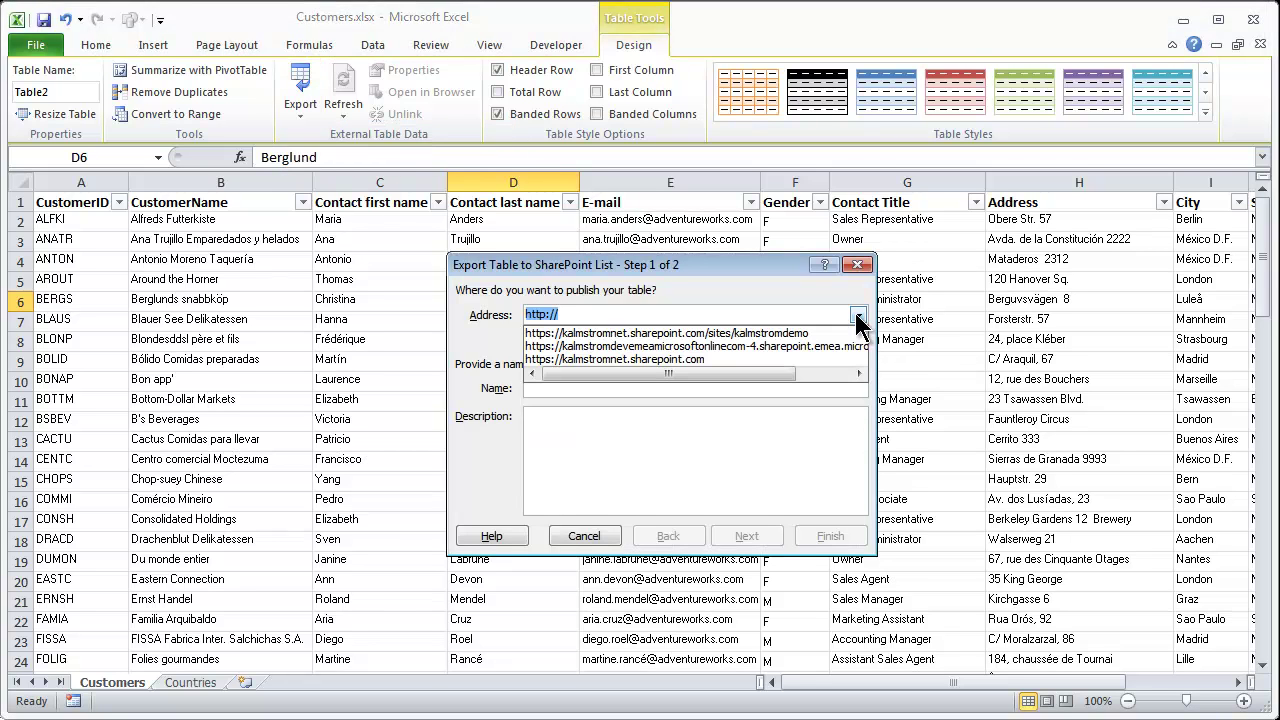
pyautogui.click(812, 333)
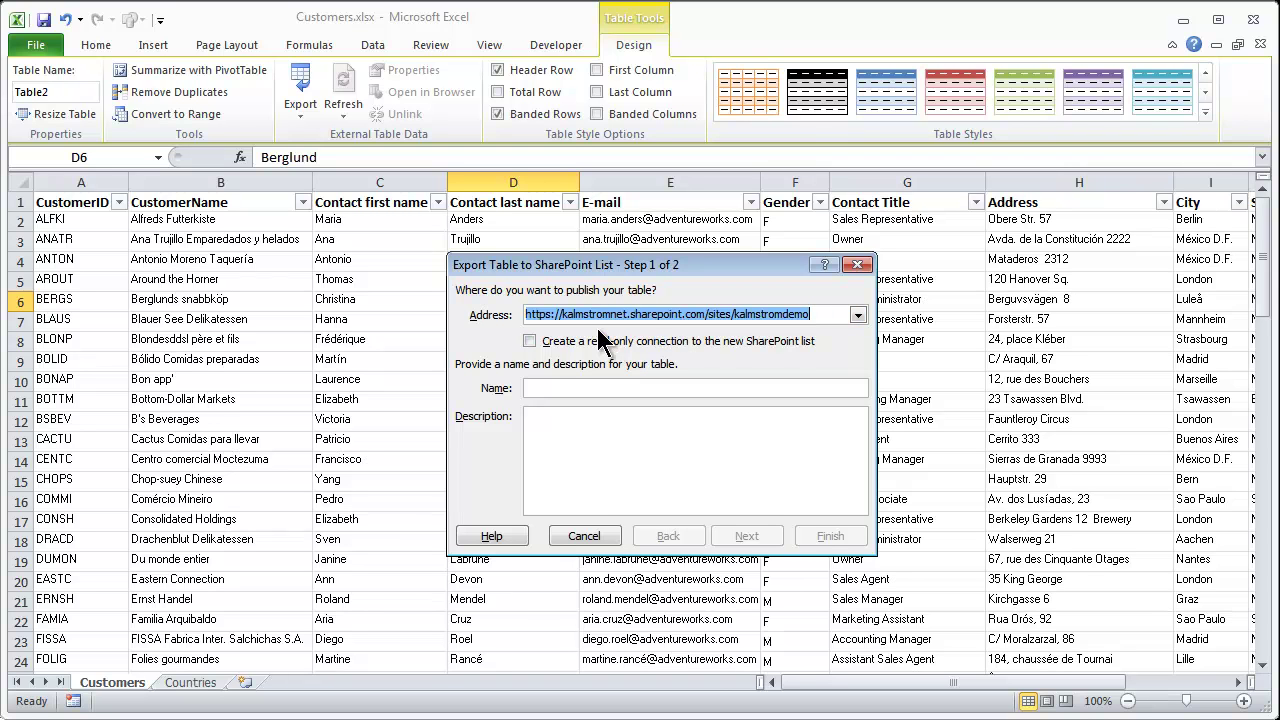
pyautogui.click(530, 342)
pyautogui.click(530, 341)
pyautogui.click(552, 388)
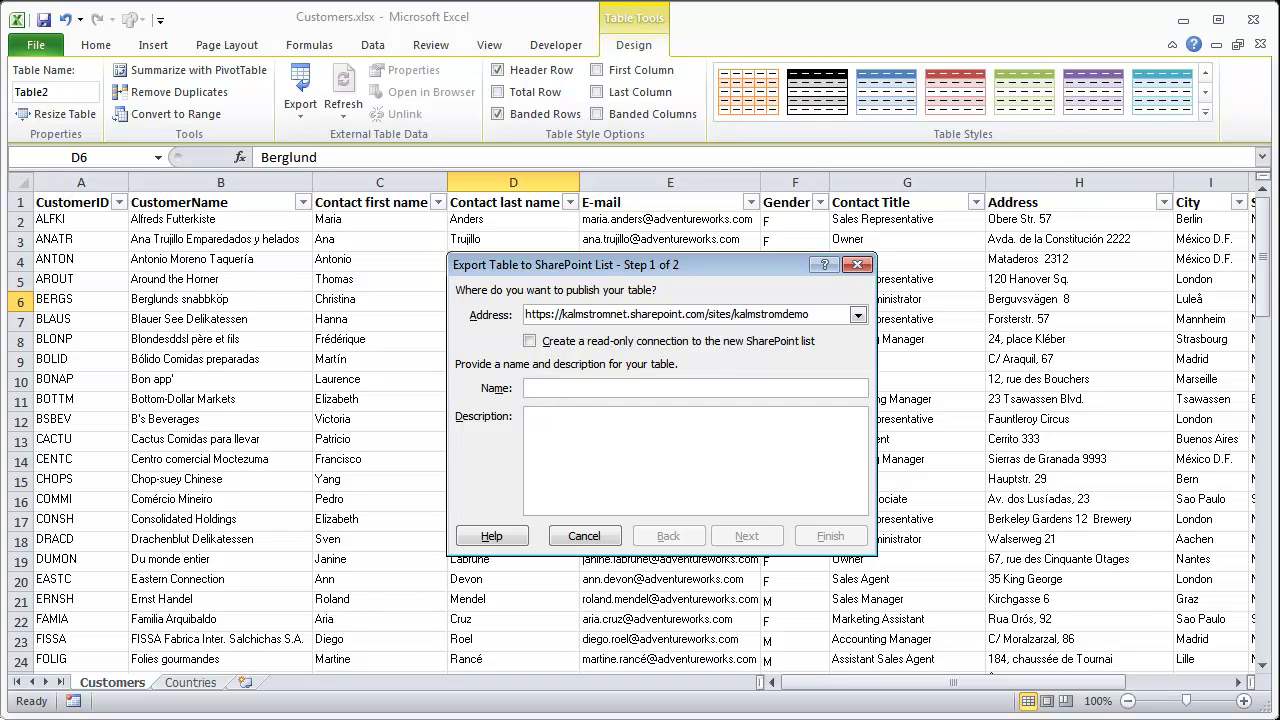
pyautogui.write('Customers')
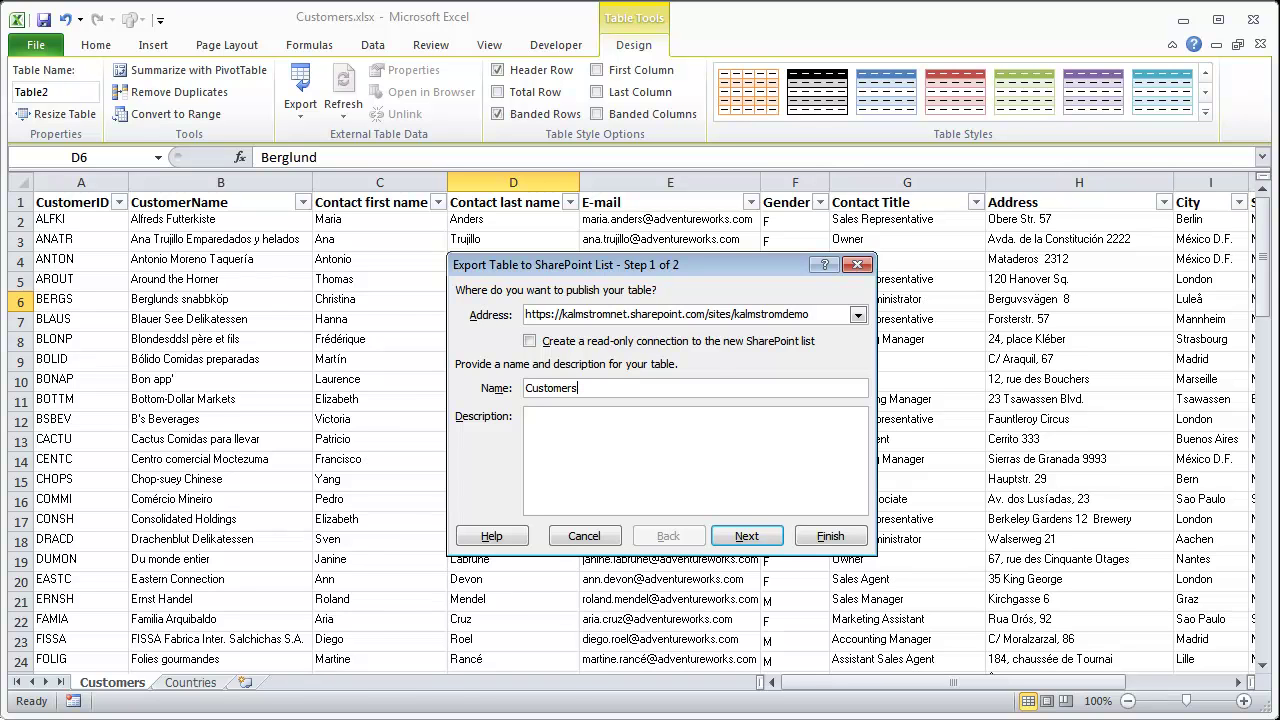
pyautogui.click(745, 536)
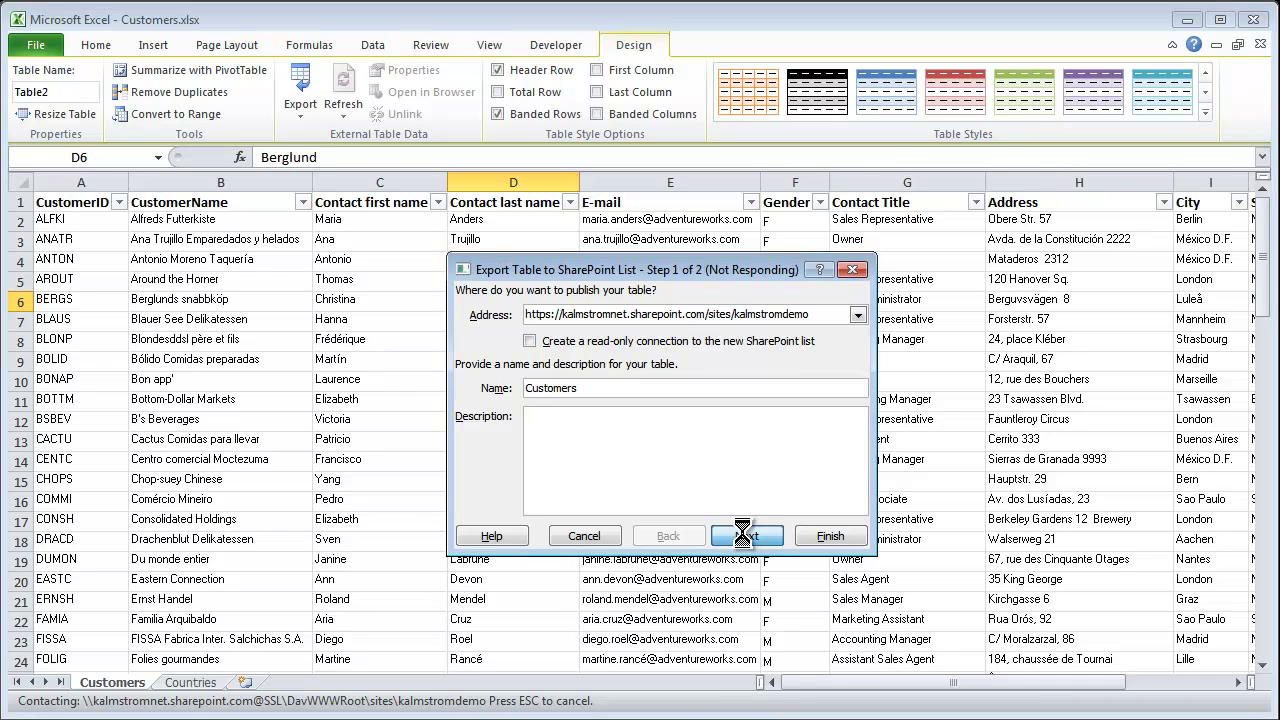
# - Check the CustomerName, contact name, E-mail and Phone data types, then finish publishing
pyautogui.click(606, 410)
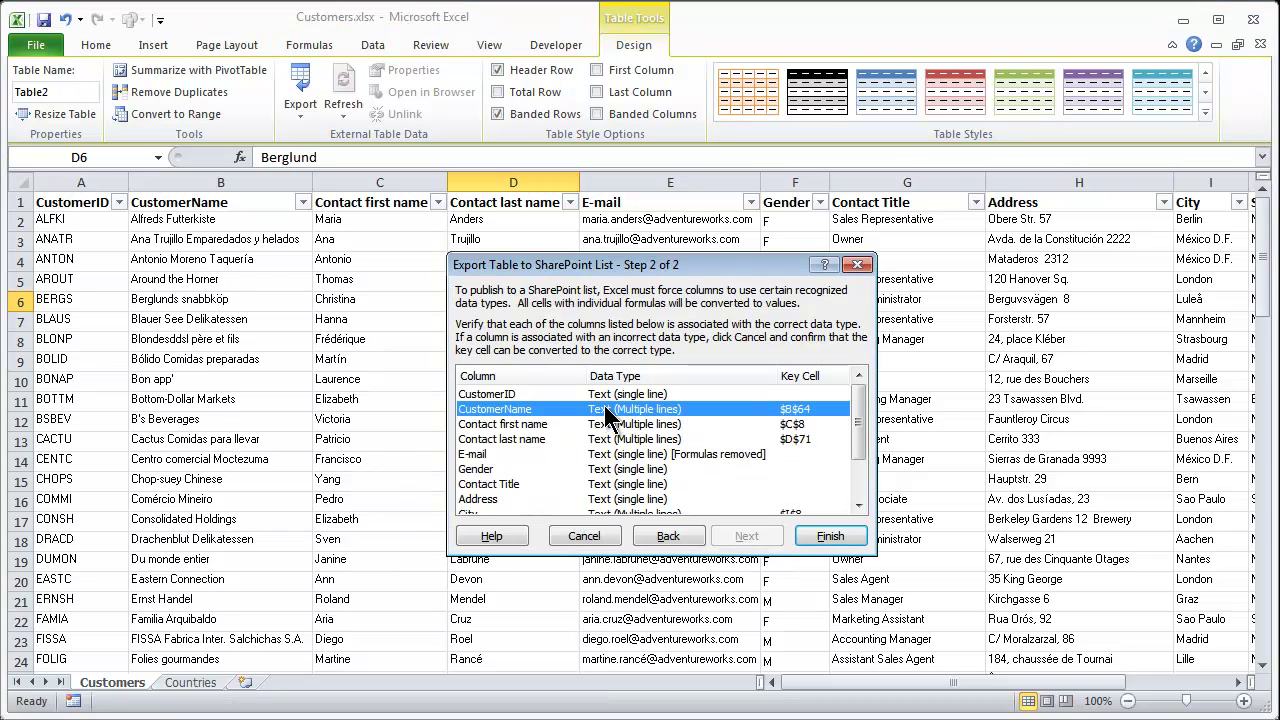
pyautogui.click(568, 424)
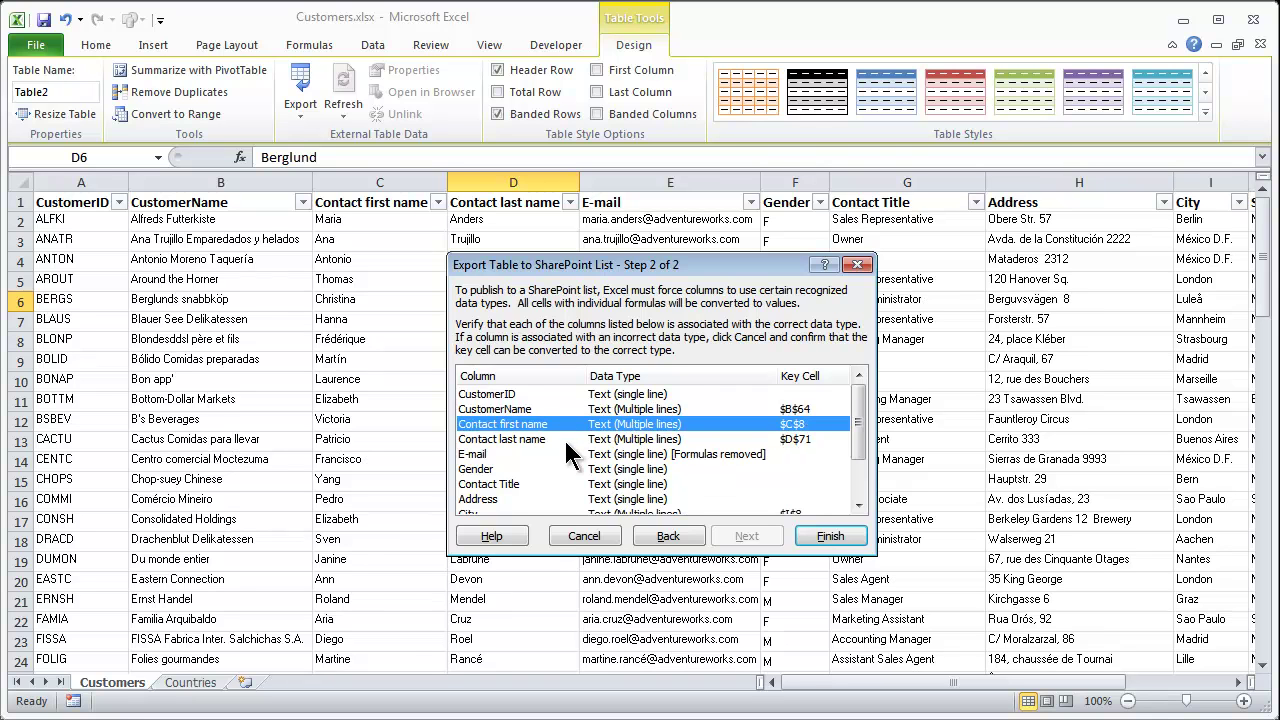
pyautogui.click(565, 440)
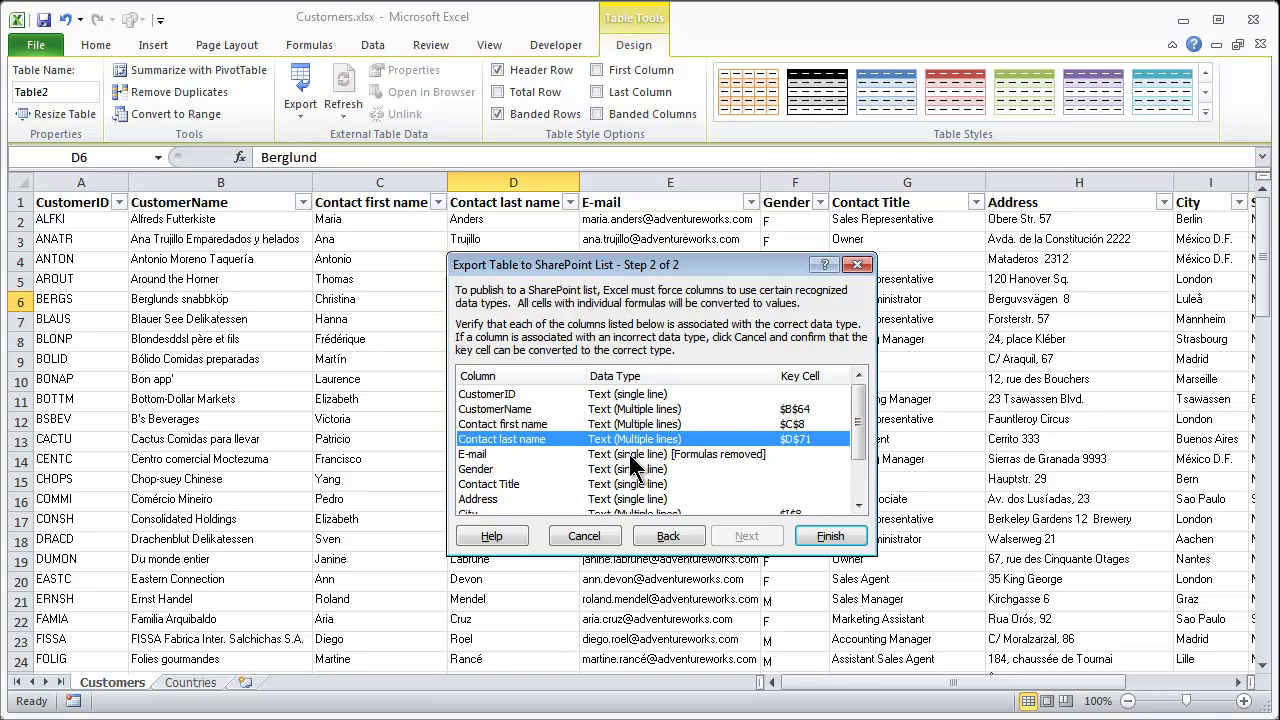
pyautogui.click(630, 455)
pyautogui.click(640, 424)
pyautogui.click(636, 410)
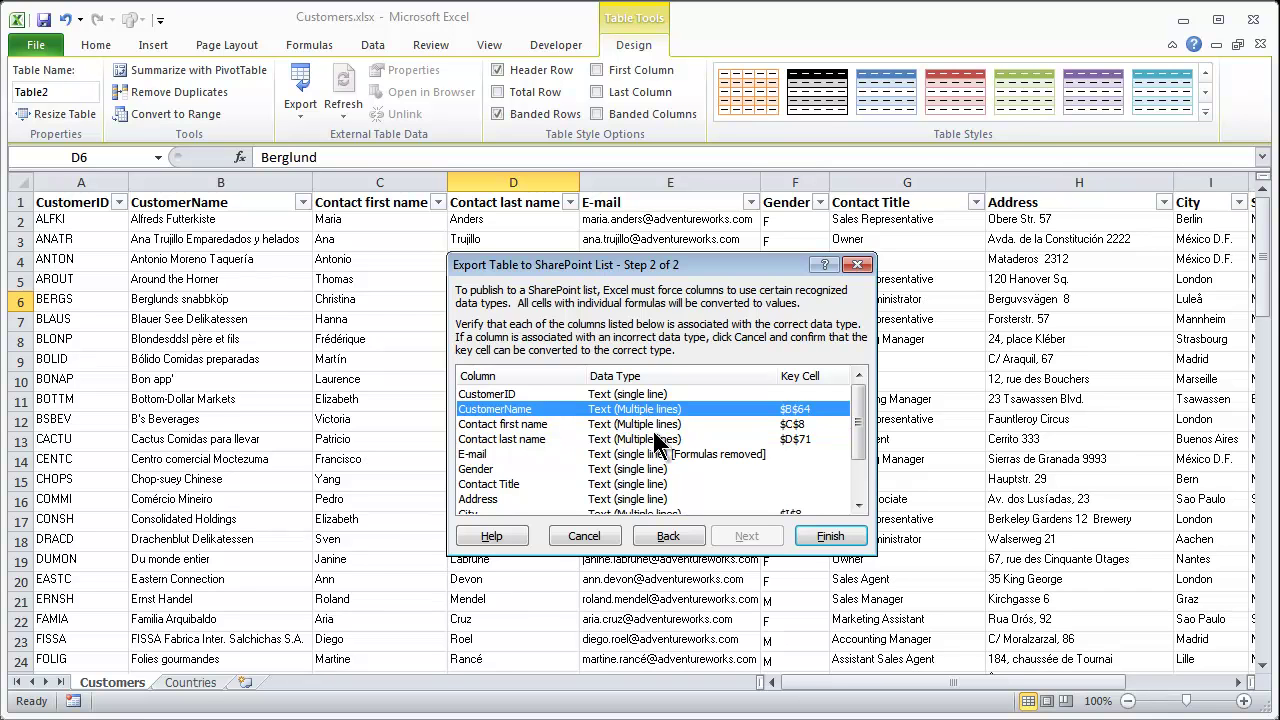
pyautogui.click(655, 426)
pyautogui.click(658, 454)
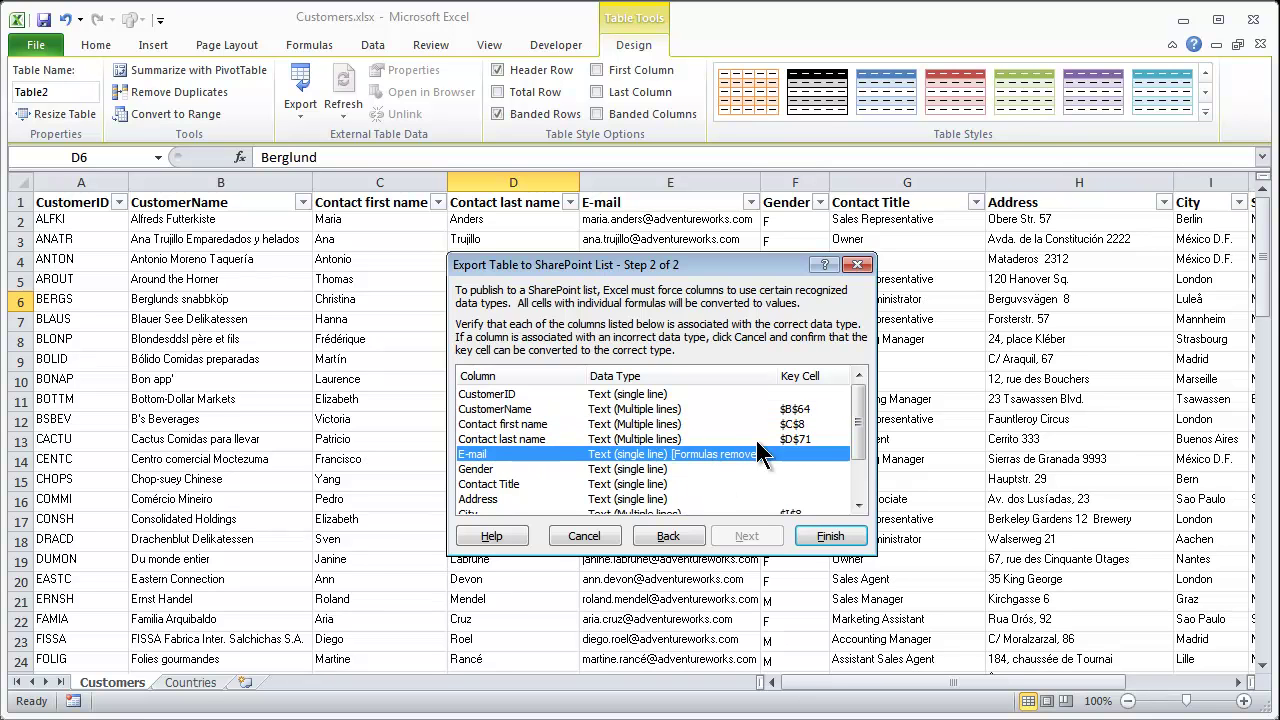
pyautogui.moveTo(858, 425); pyautogui.dragTo(862, 492)
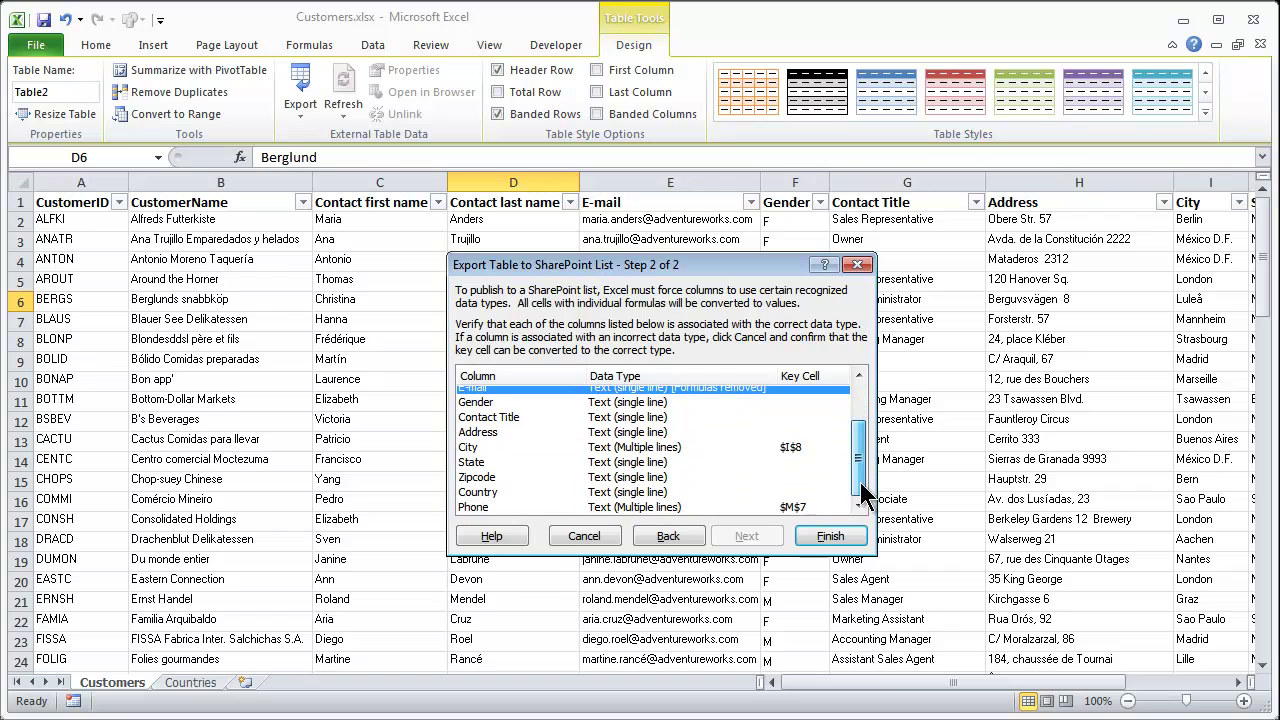
pyautogui.click(600, 509)
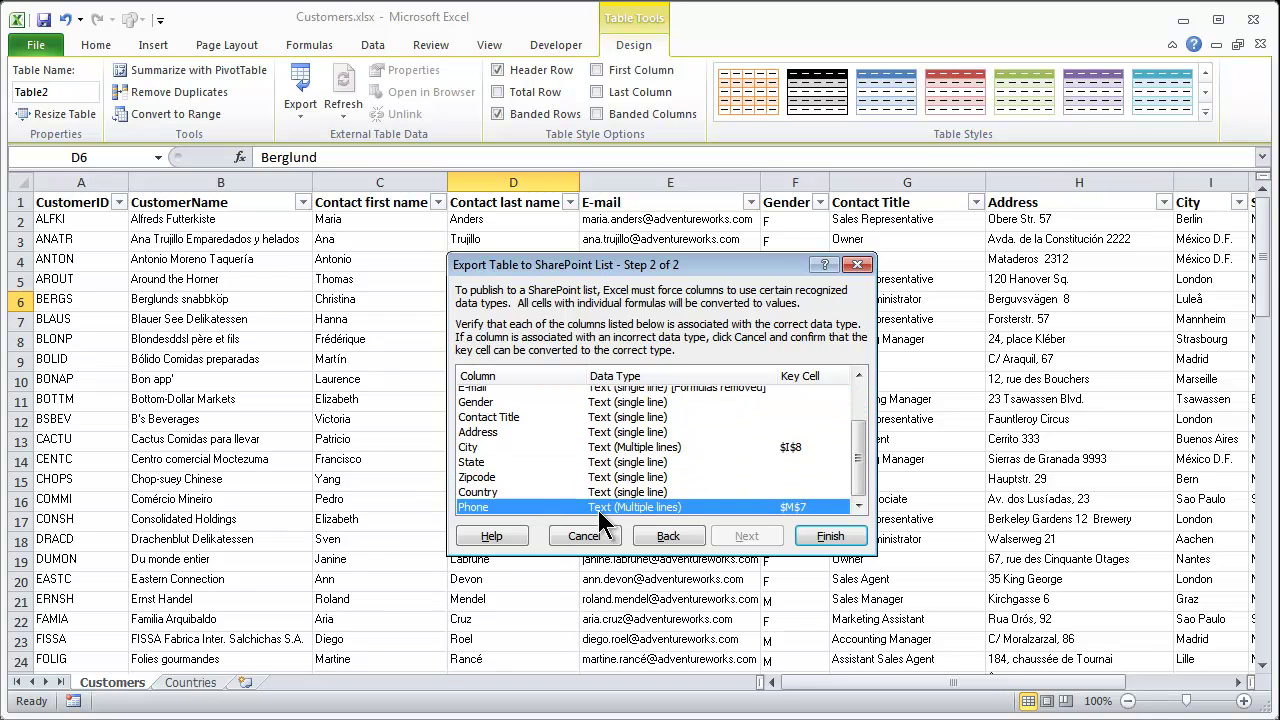
pyautogui.click(813, 539)
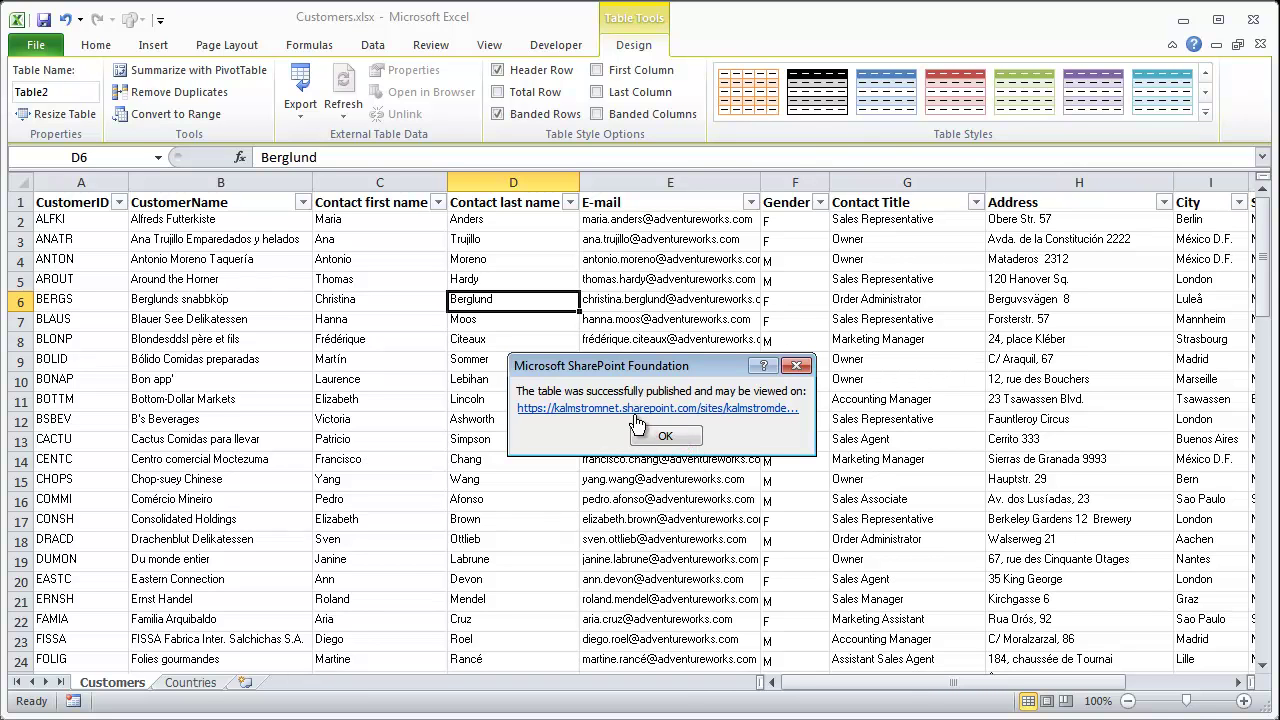
# - Open the published Customers list, browse its datasheet cells, and go to List Settings
pyautogui.click(697, 414)
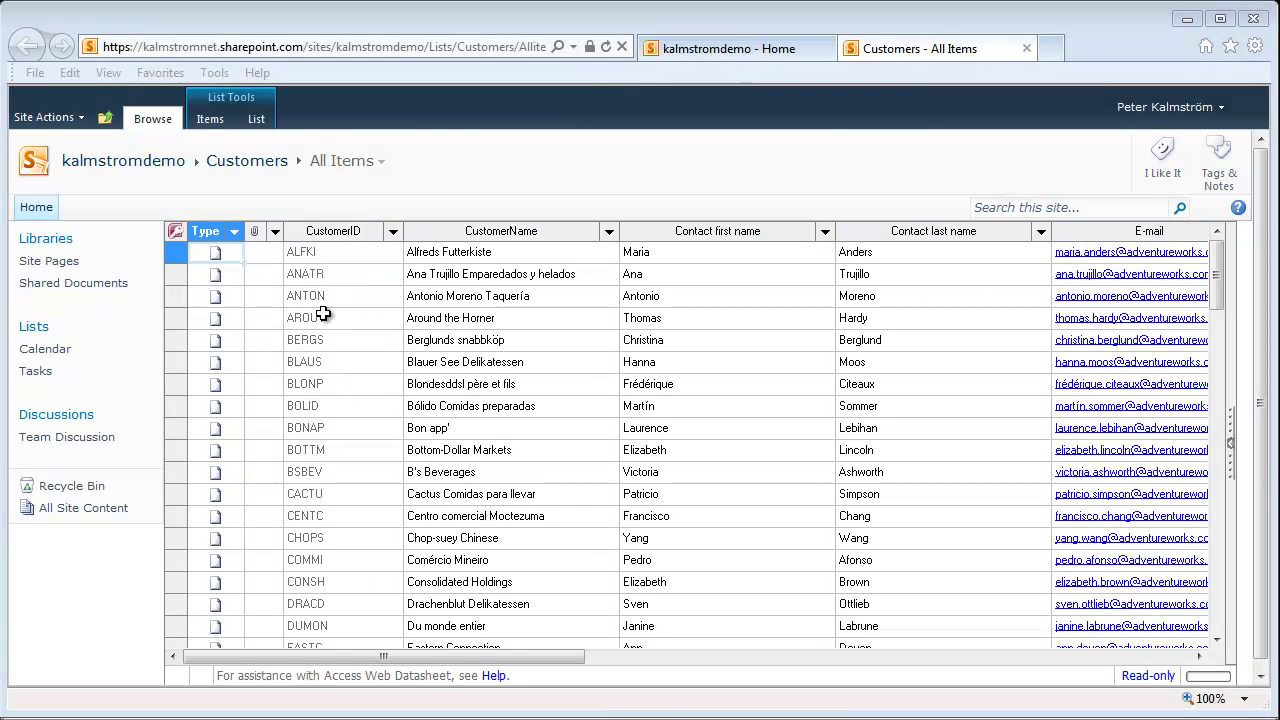
pyautogui.click(354, 318)
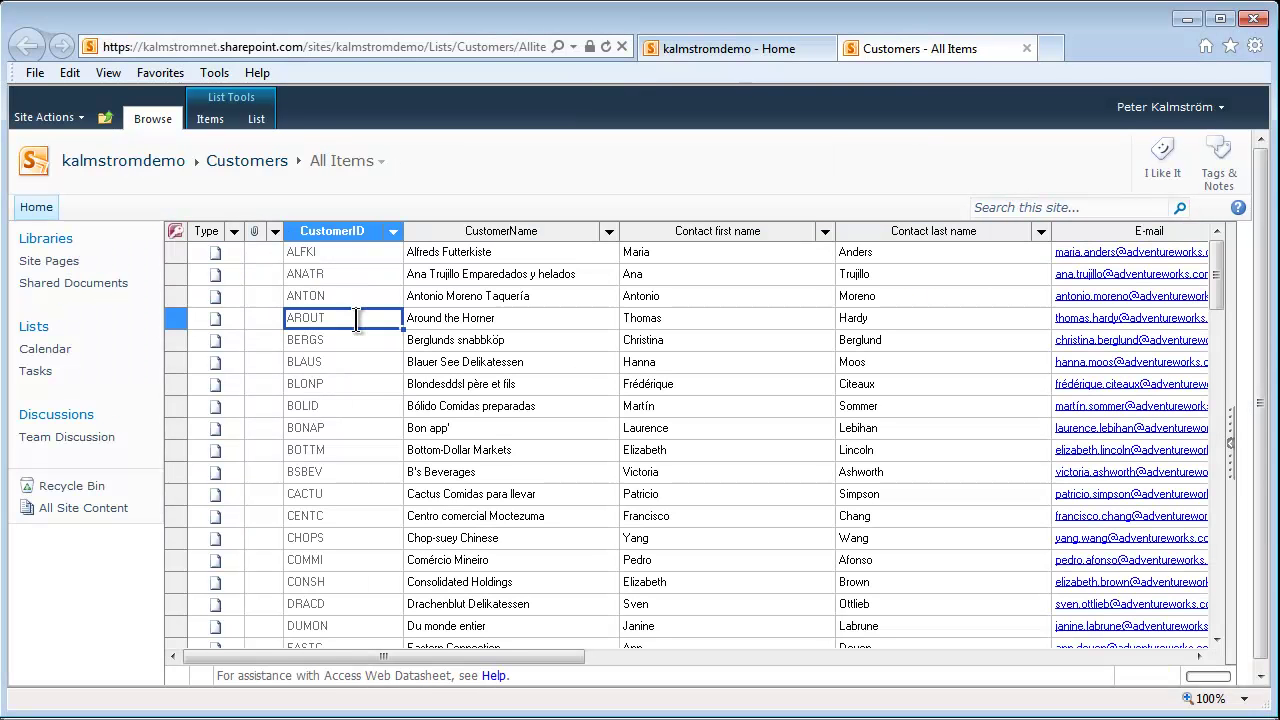
pyautogui.click(508, 382)
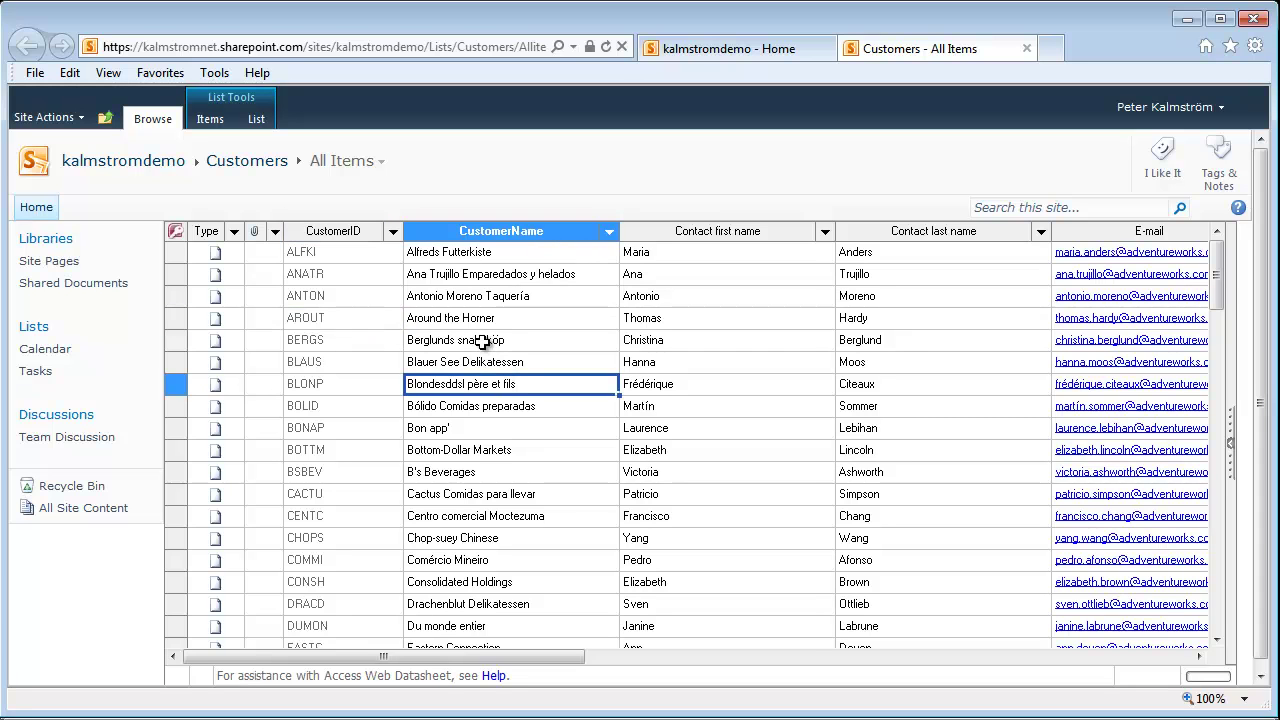
pyautogui.click(485, 340)
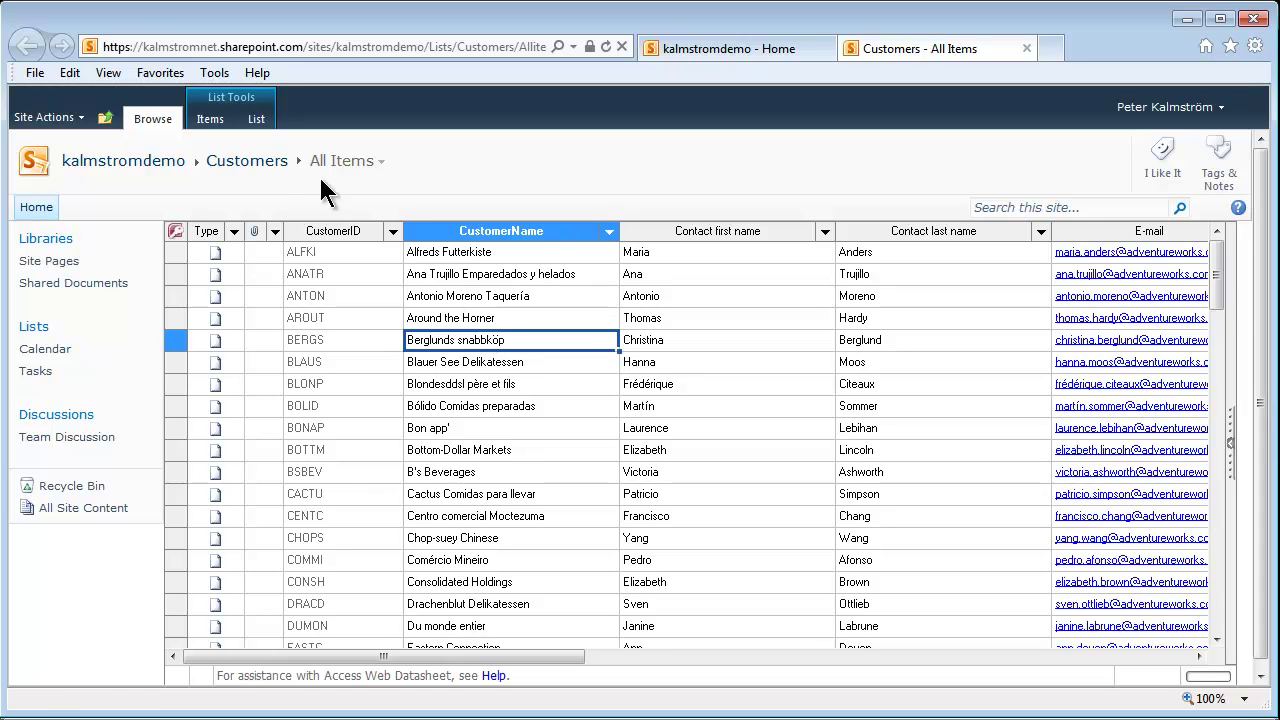
pyautogui.click(548, 256)
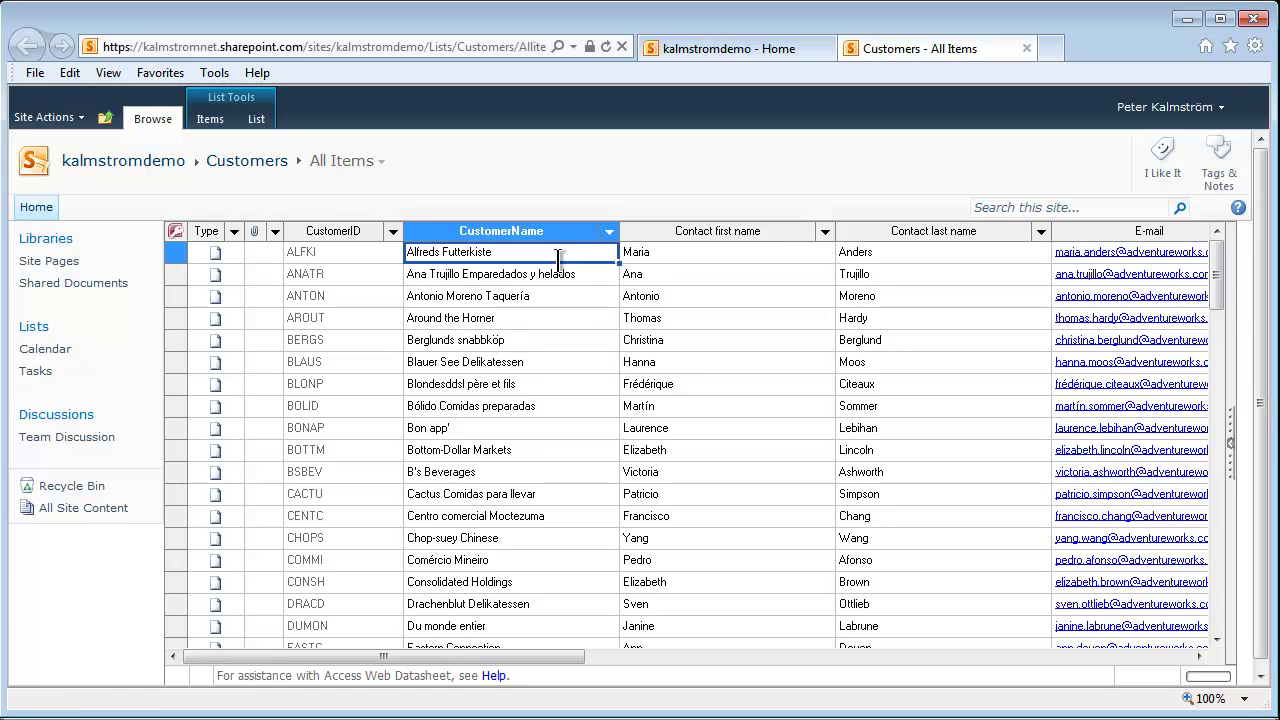
pyautogui.click(825, 232)
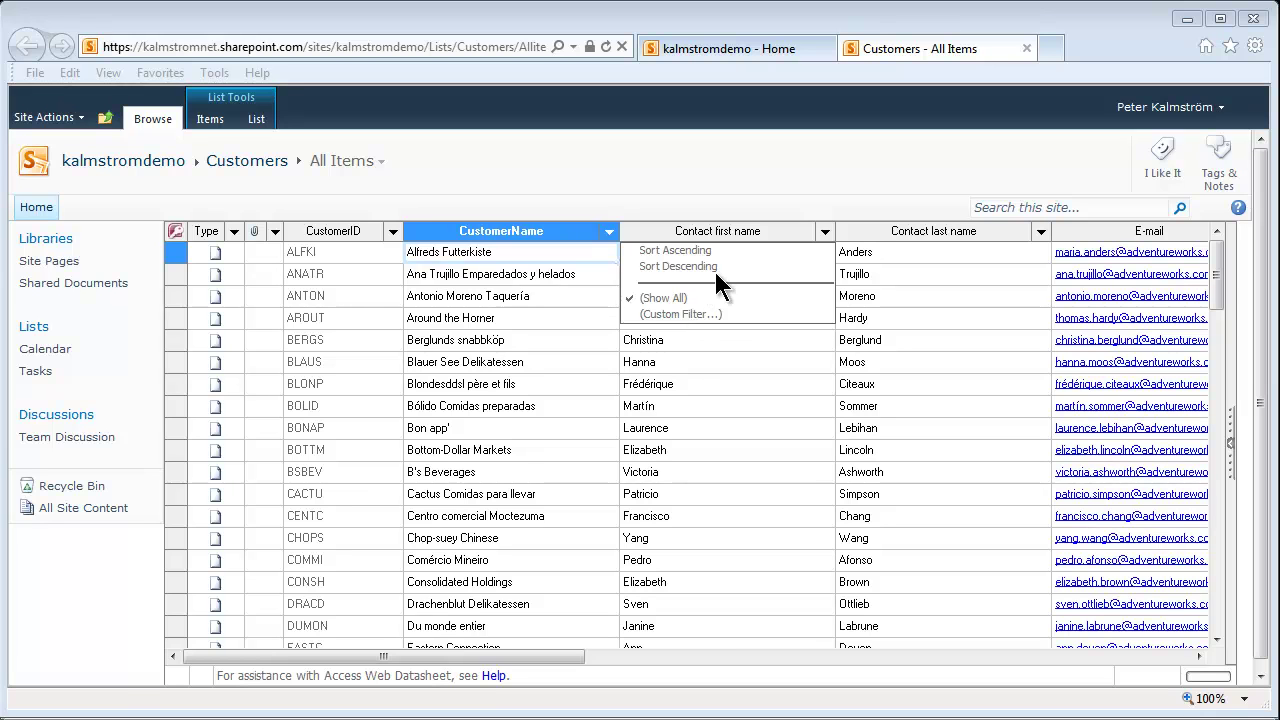
pyautogui.click(692, 358)
pyautogui.click(686, 315)
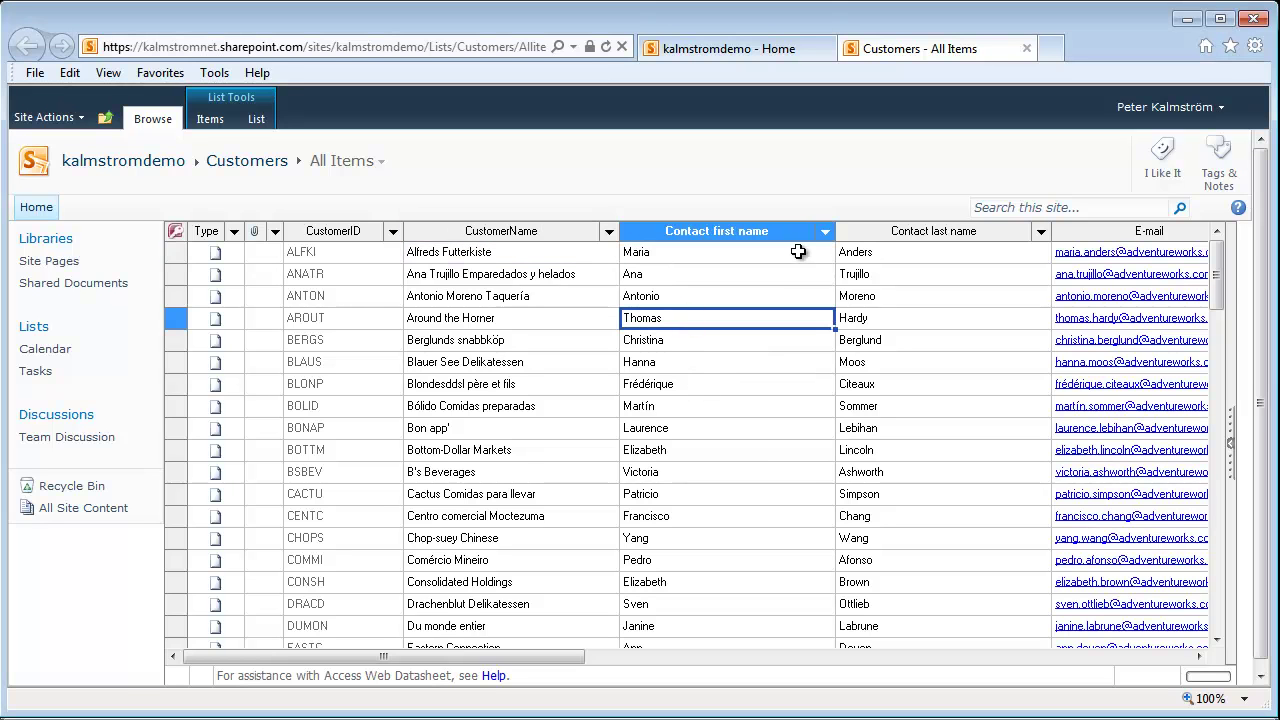
pyautogui.click(755, 408)
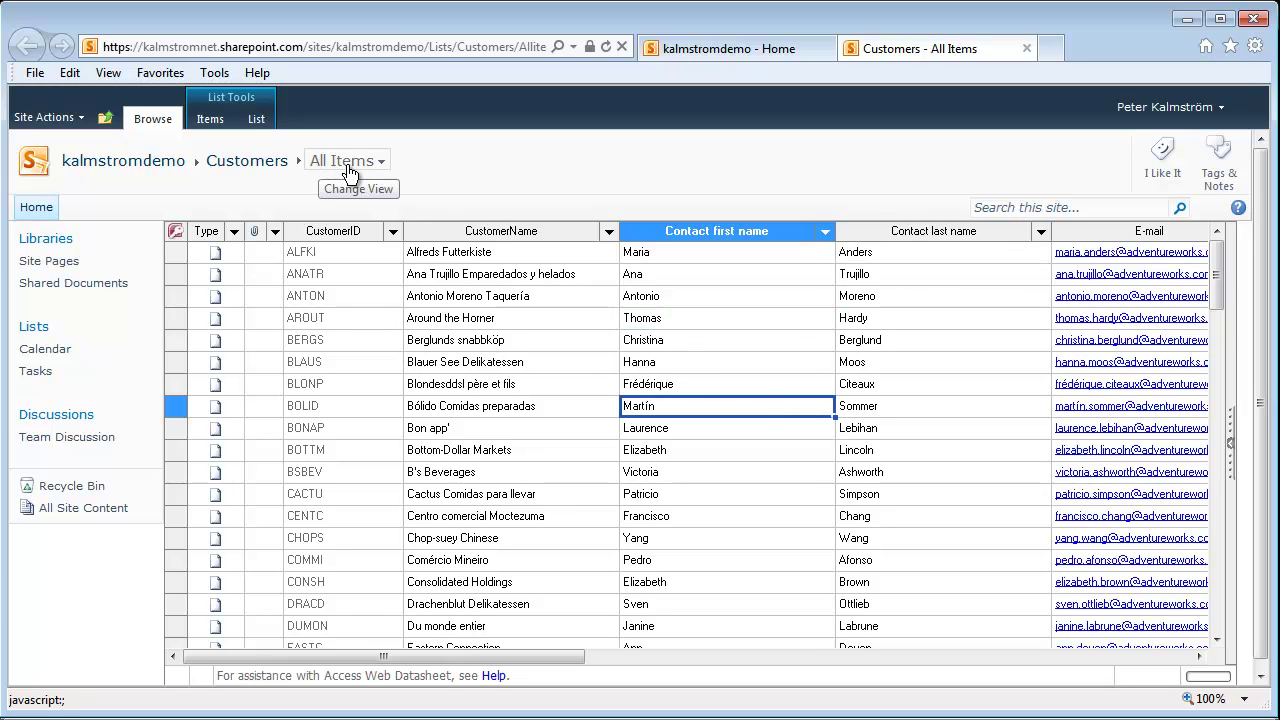
pyautogui.click(257, 120)
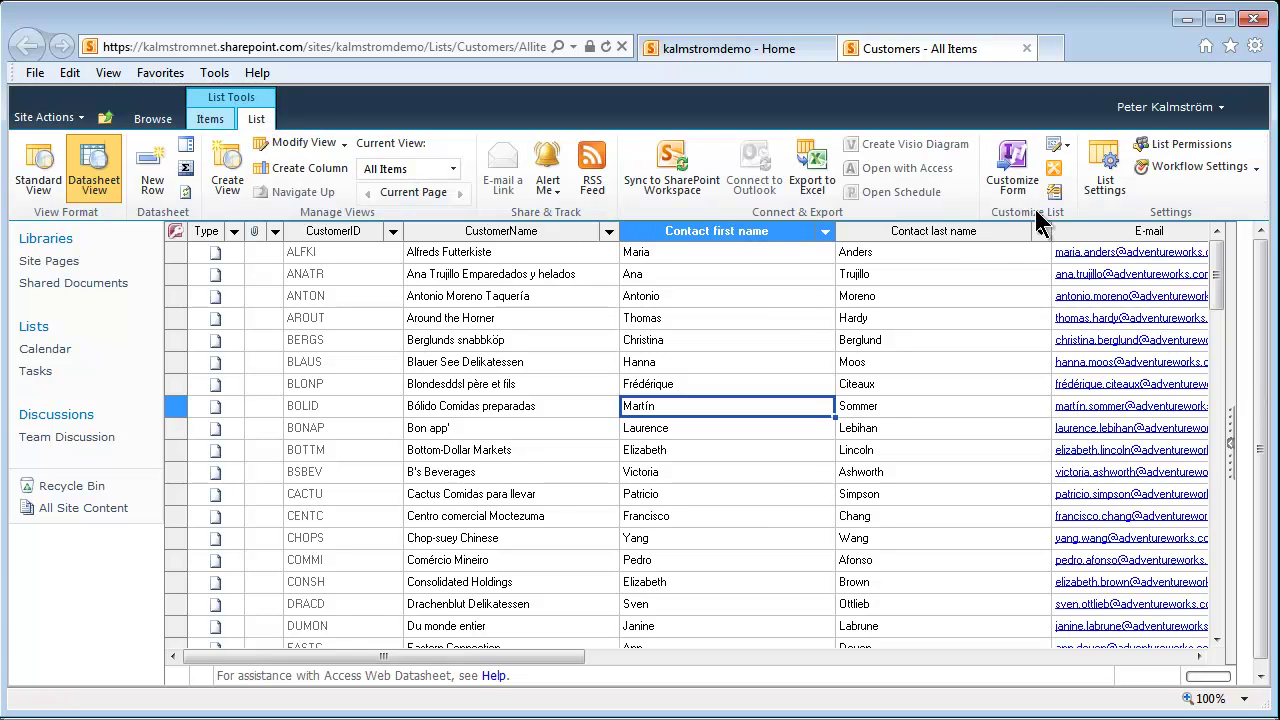
pyautogui.click(1105, 166)
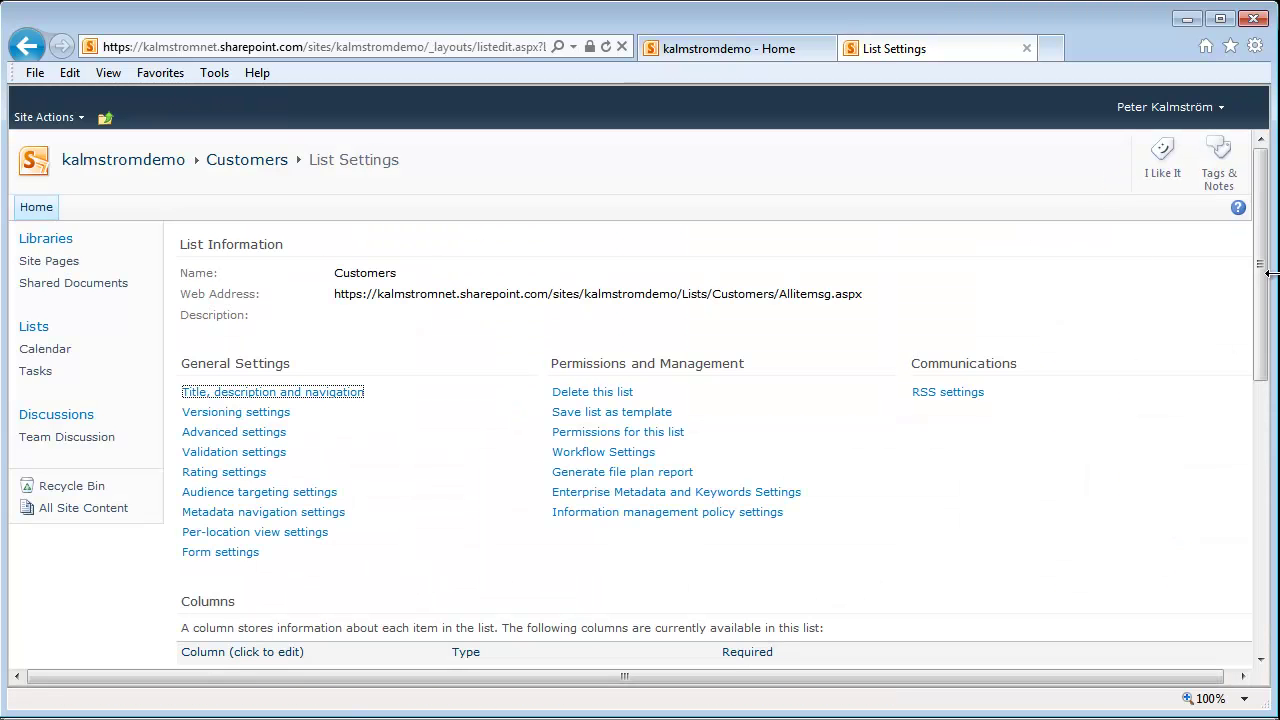
# - Set the CustomerName column to allow only plain text
pyautogui.moveTo(1262, 290); pyautogui.dragTo(1254, 460)
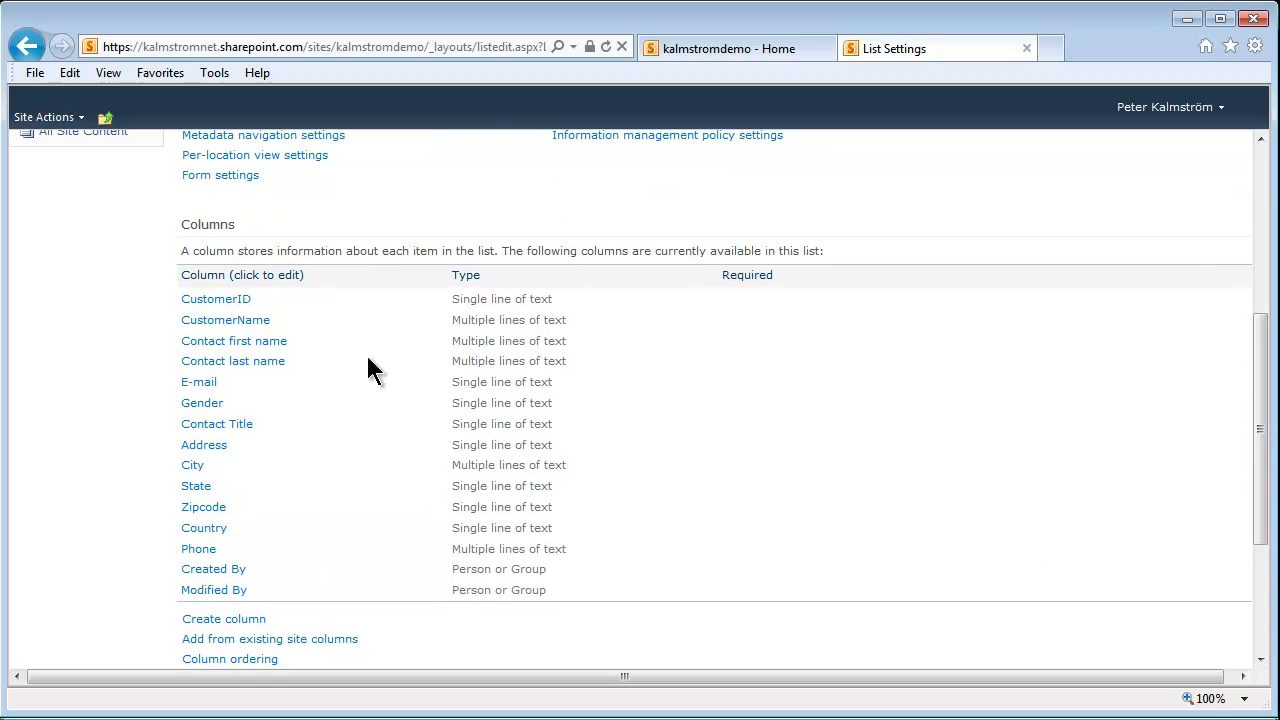
pyautogui.click(231, 320)
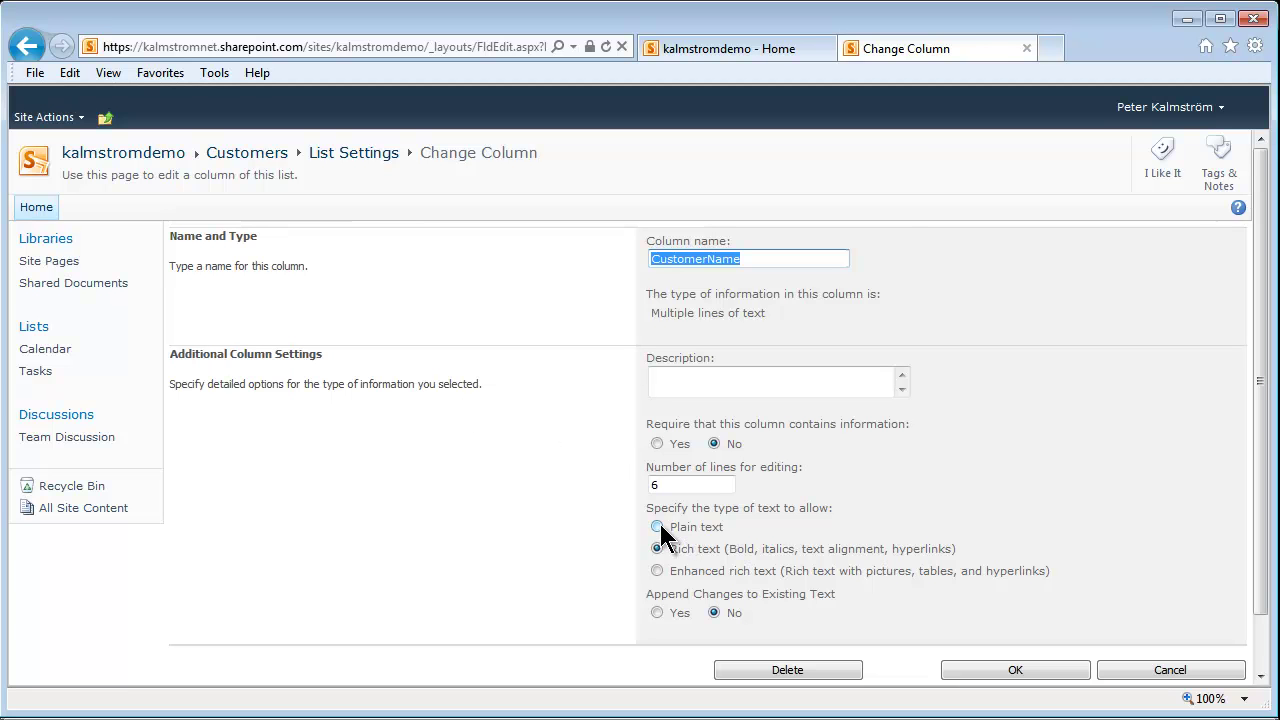
pyautogui.click(657, 527)
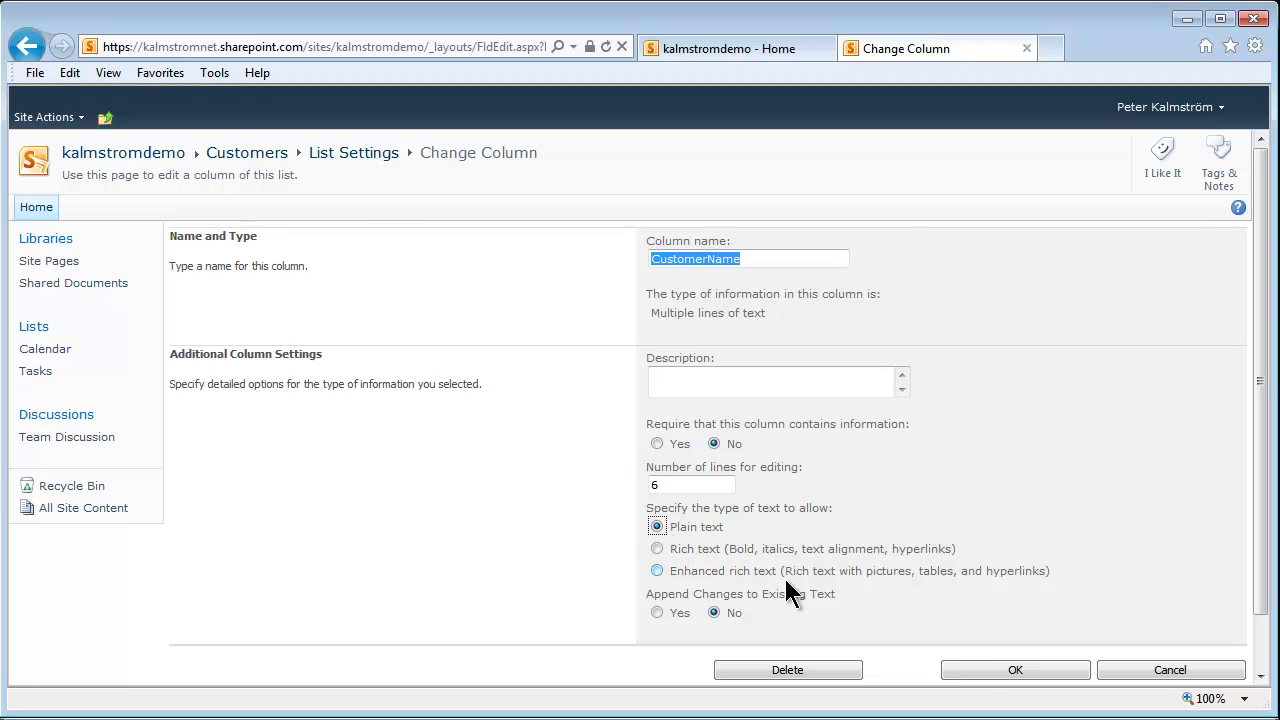
pyautogui.click(974, 665)
pyautogui.click(687, 501)
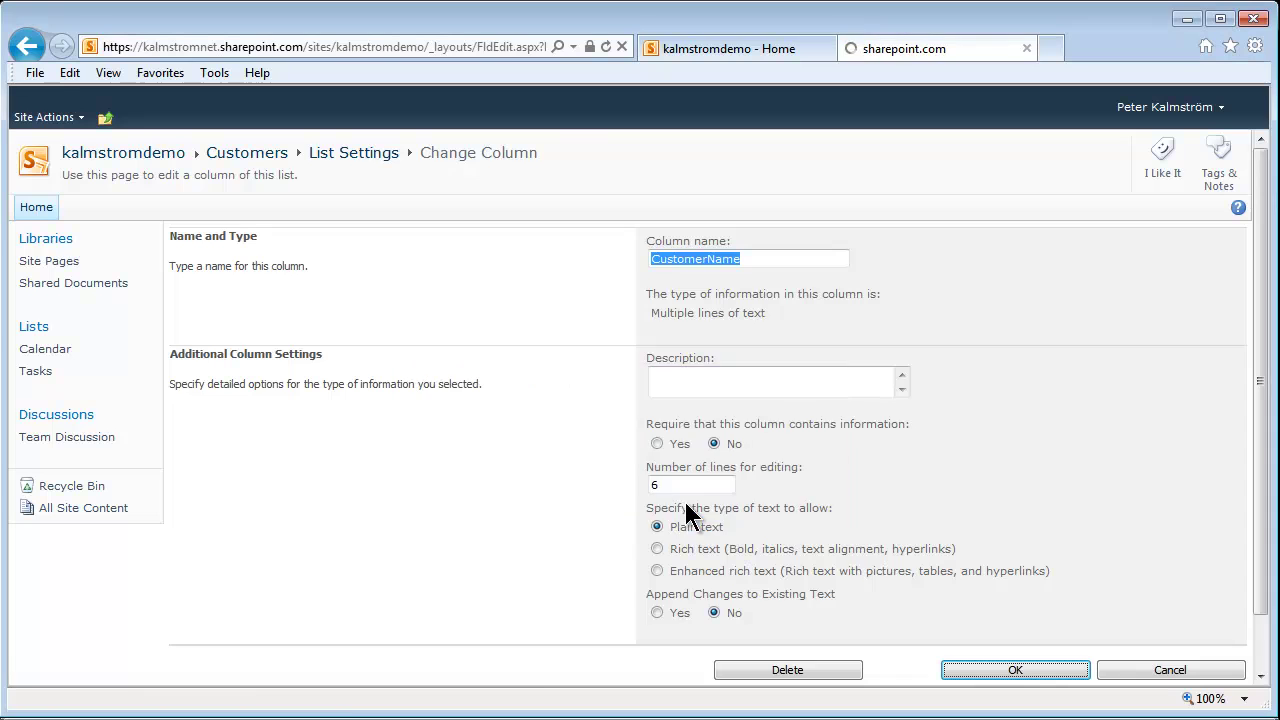
# - Change CustomerName's type to Single line of text and confirm the change
pyautogui.scroll(-3, 340, 527)
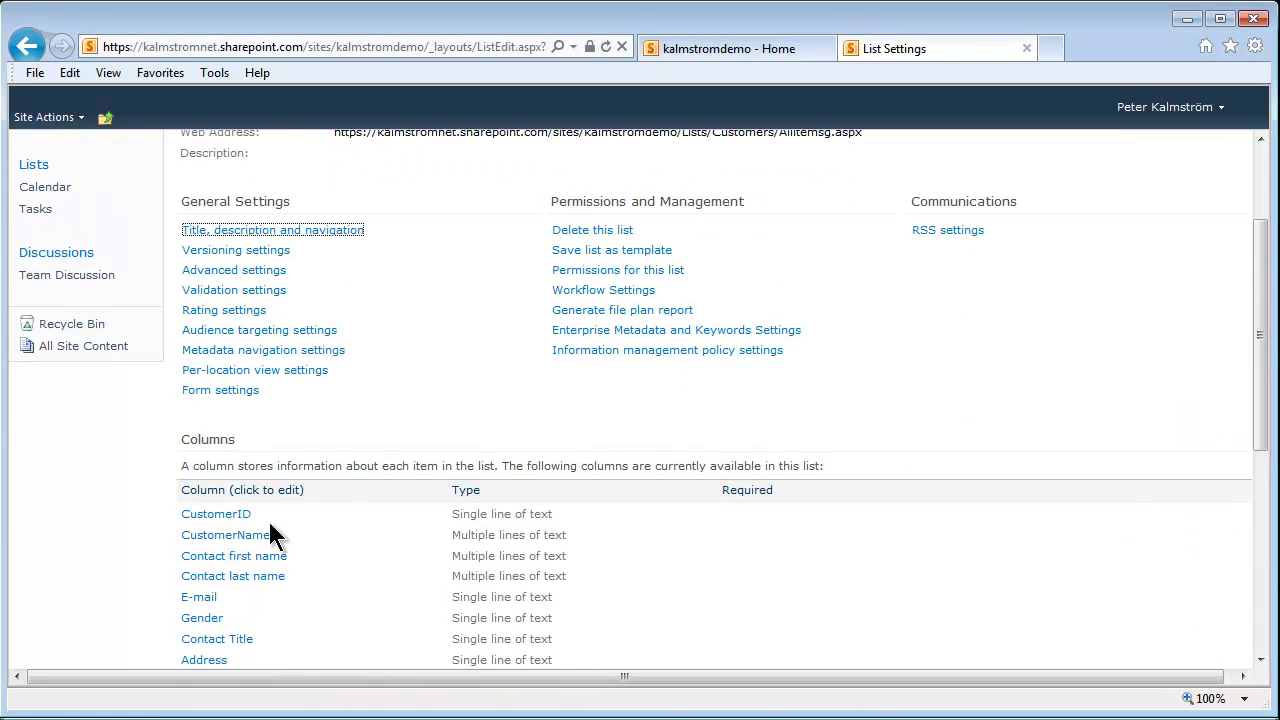
pyautogui.click(228, 541)
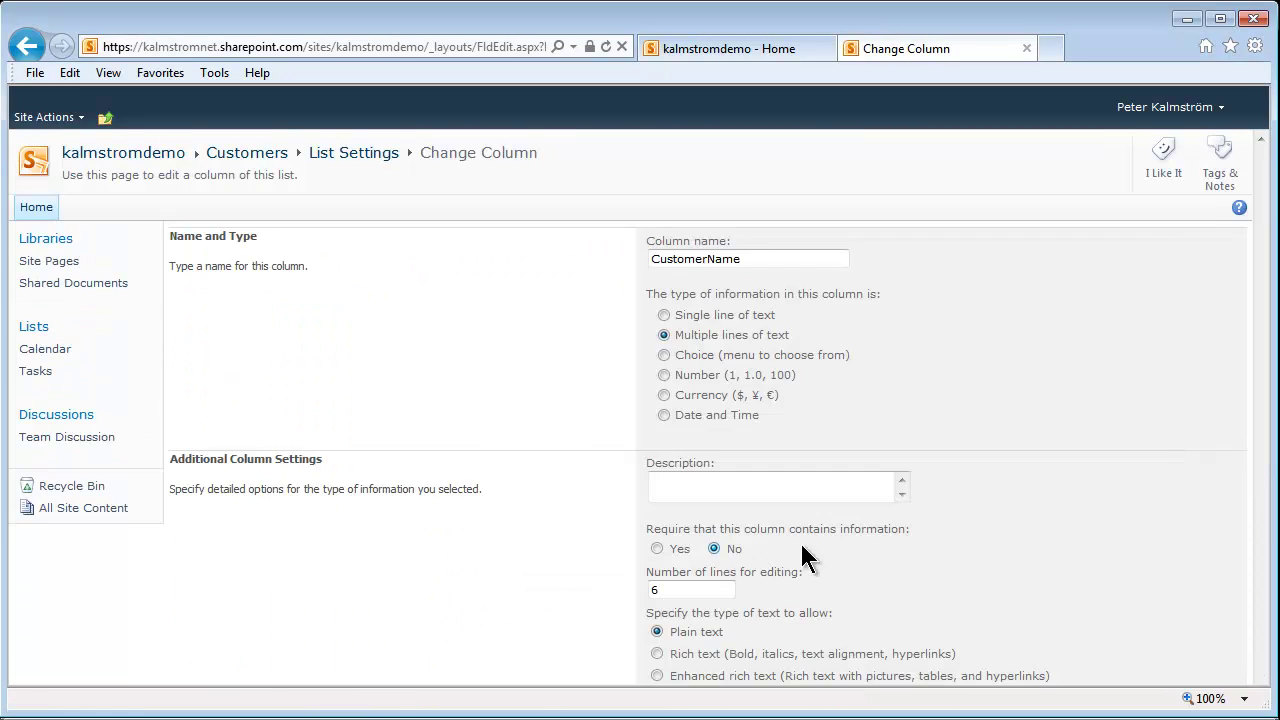
pyautogui.click(666, 316)
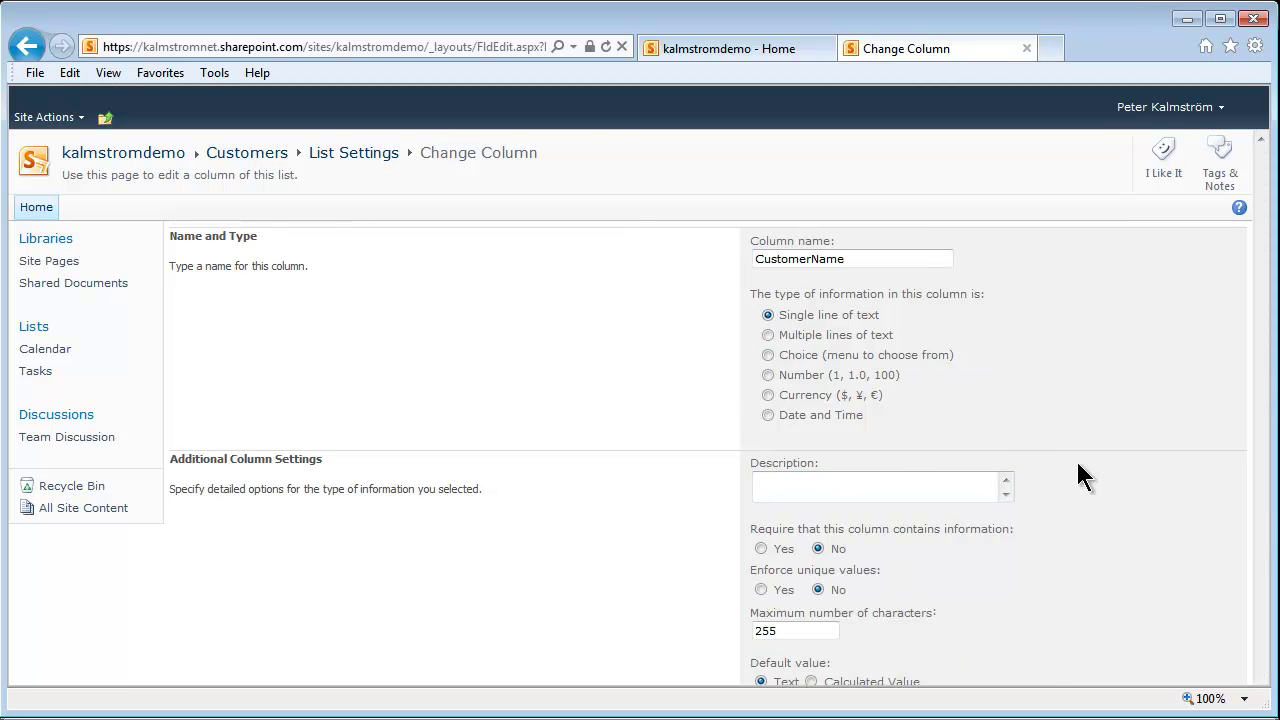
pyautogui.moveTo(1266, 457); pyautogui.dragTo(1229, 609)
pyautogui.click(1035, 618)
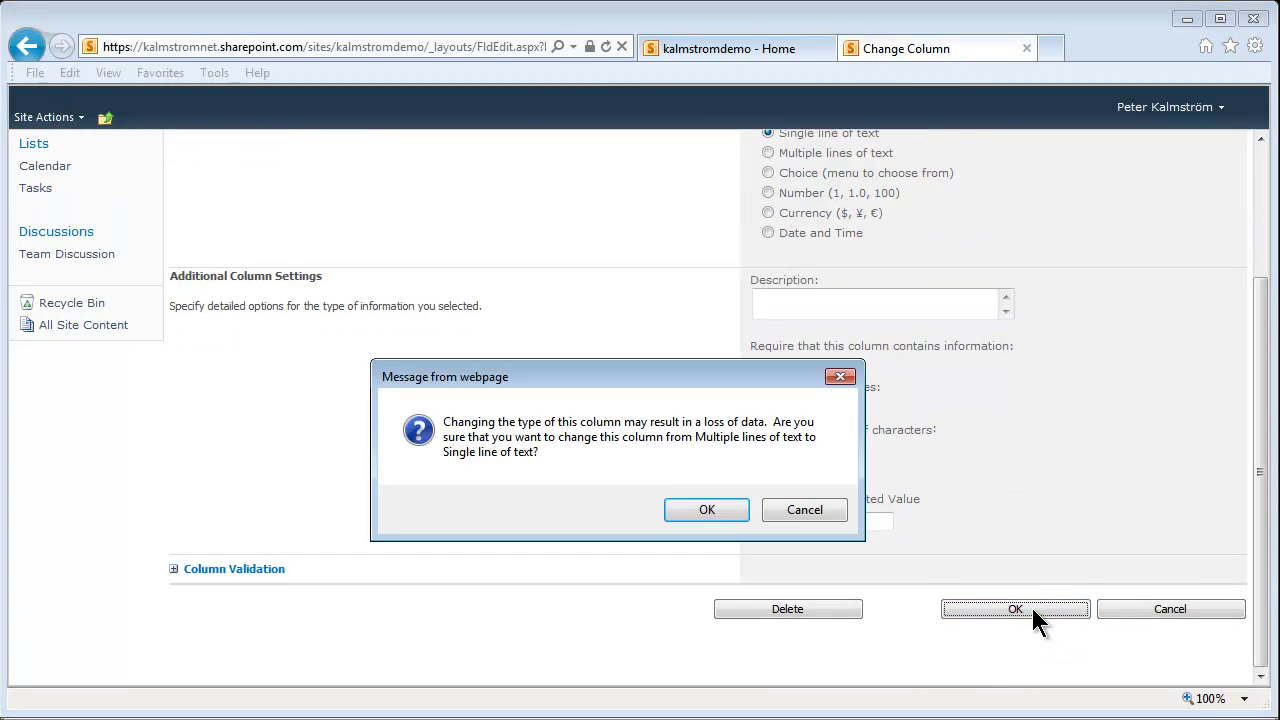
pyautogui.click(698, 515)
pyautogui.scroll(-4, 280, 520)
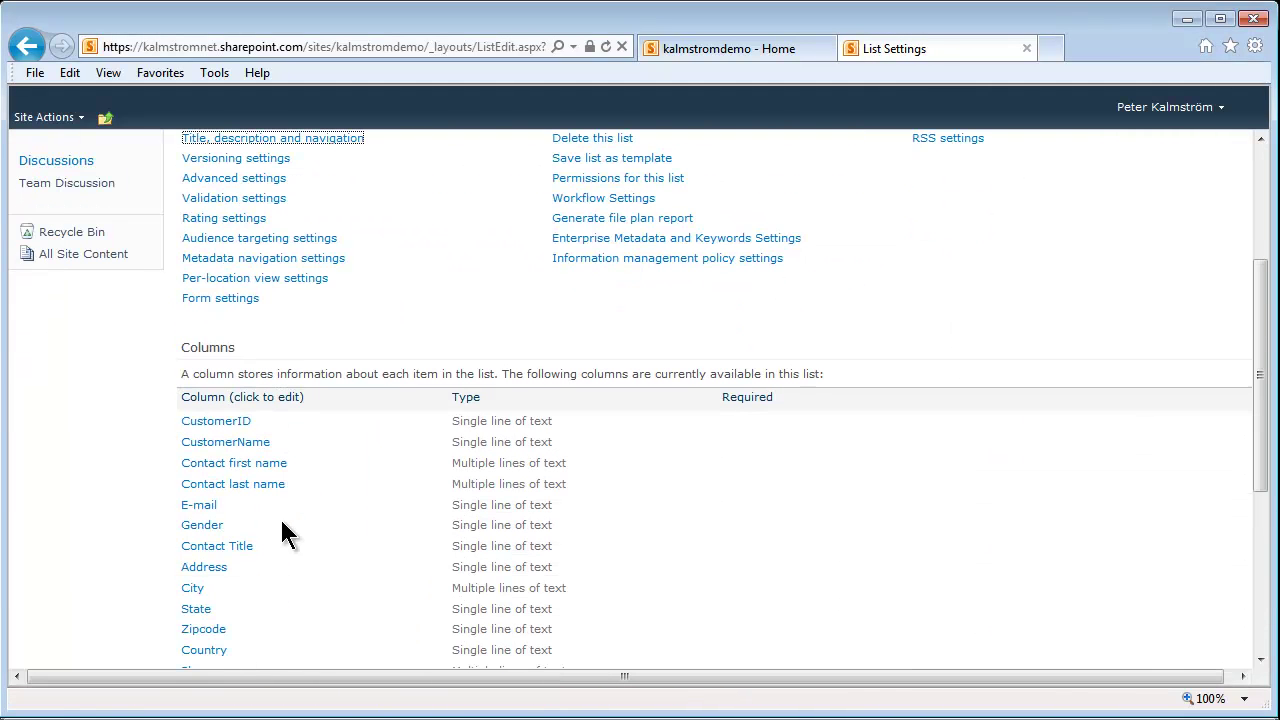
# - Convert Contact first name to plain text, then to Single line of text
pyautogui.click(222, 472)
pyautogui.click(657, 526)
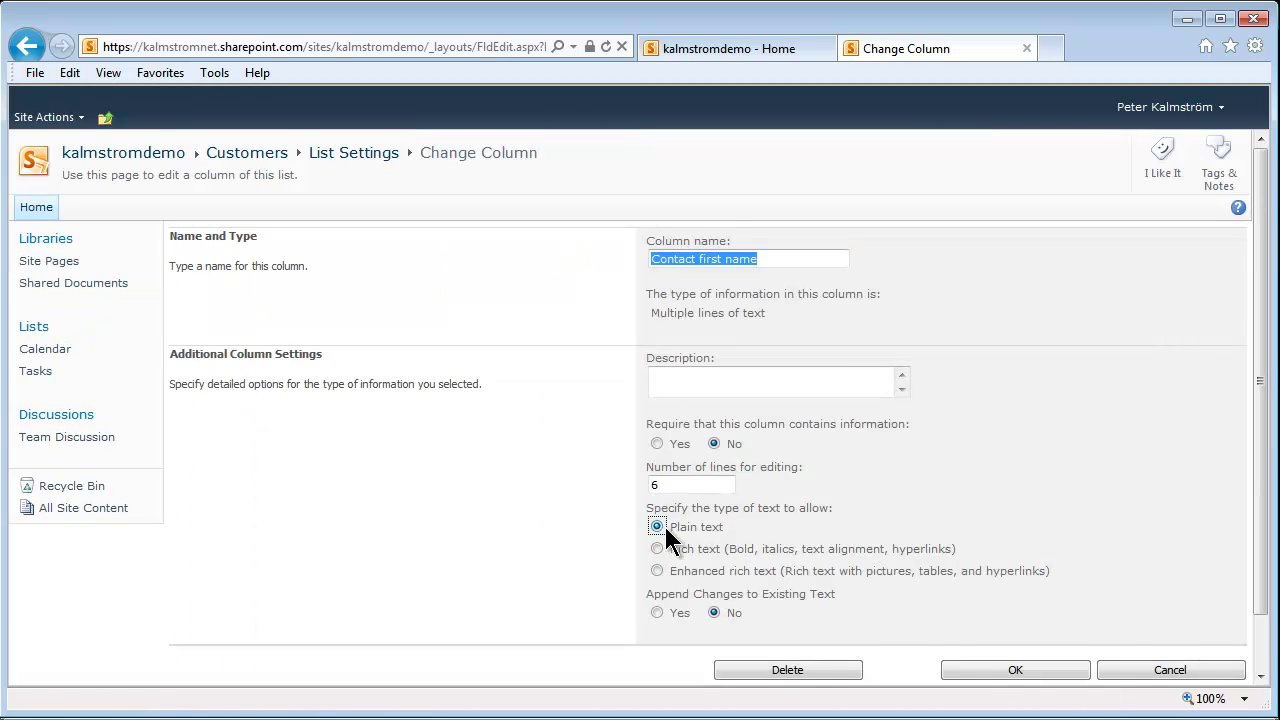
pyautogui.click(982, 670)
pyautogui.click(683, 503)
pyautogui.scroll(-3, 565, 540)
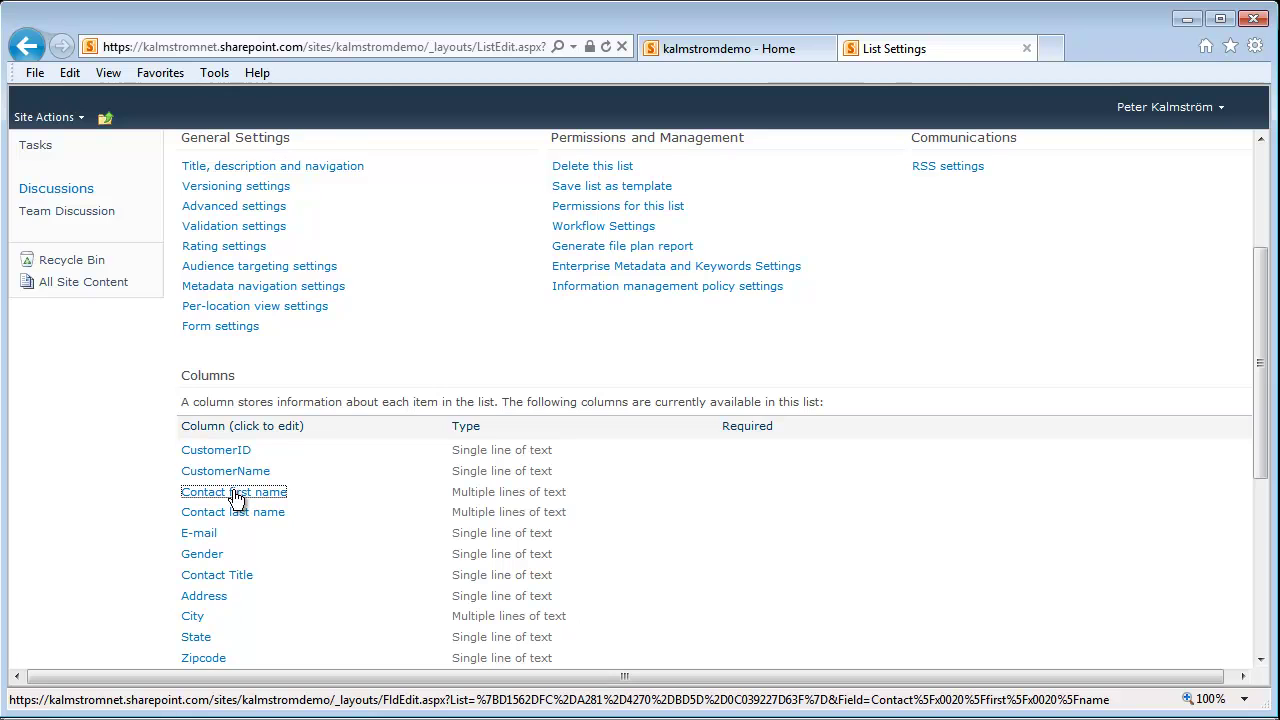
pyautogui.click(241, 491)
pyautogui.click(664, 315)
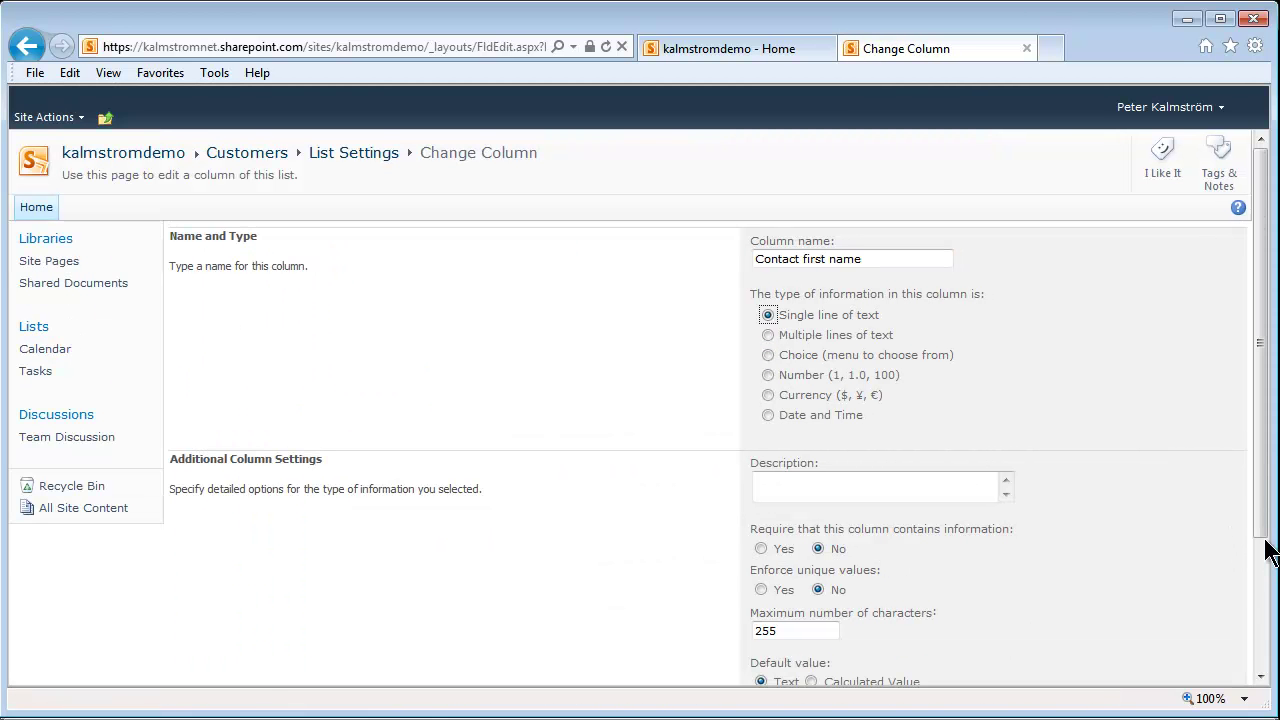
pyautogui.scroll(-3, 1255, 580)
pyautogui.click(1036, 614)
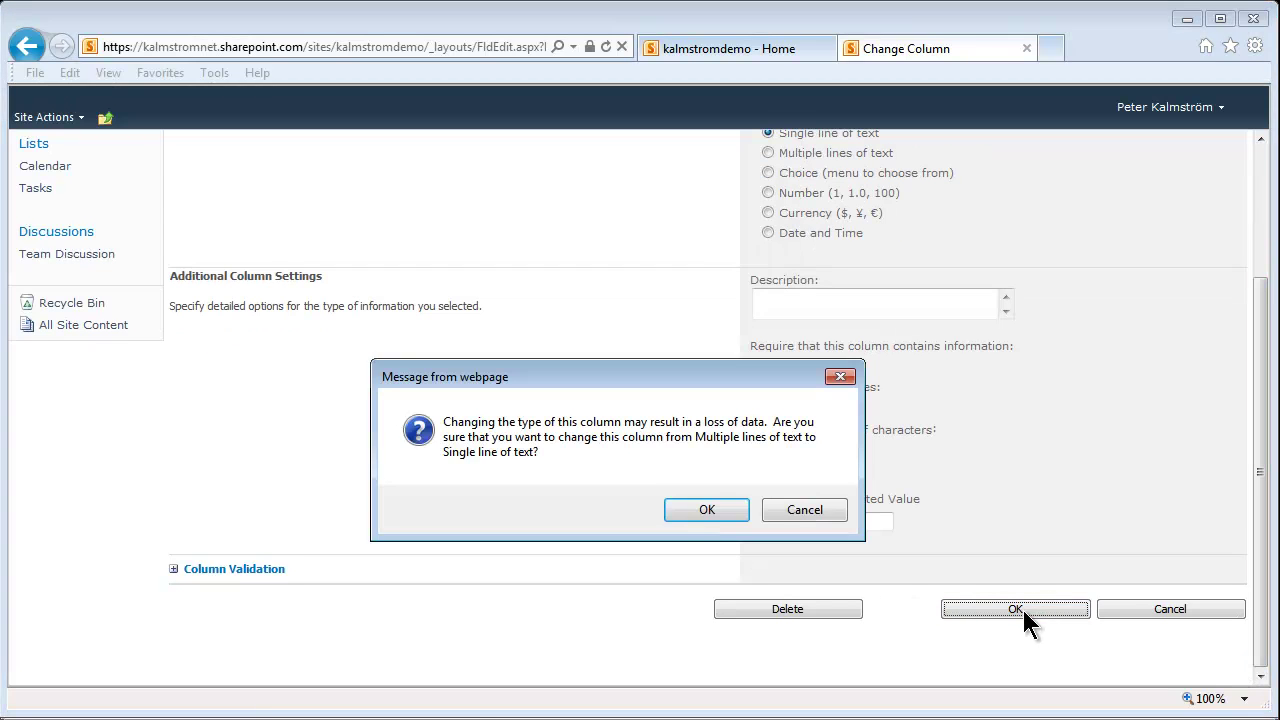
pyautogui.click(708, 512)
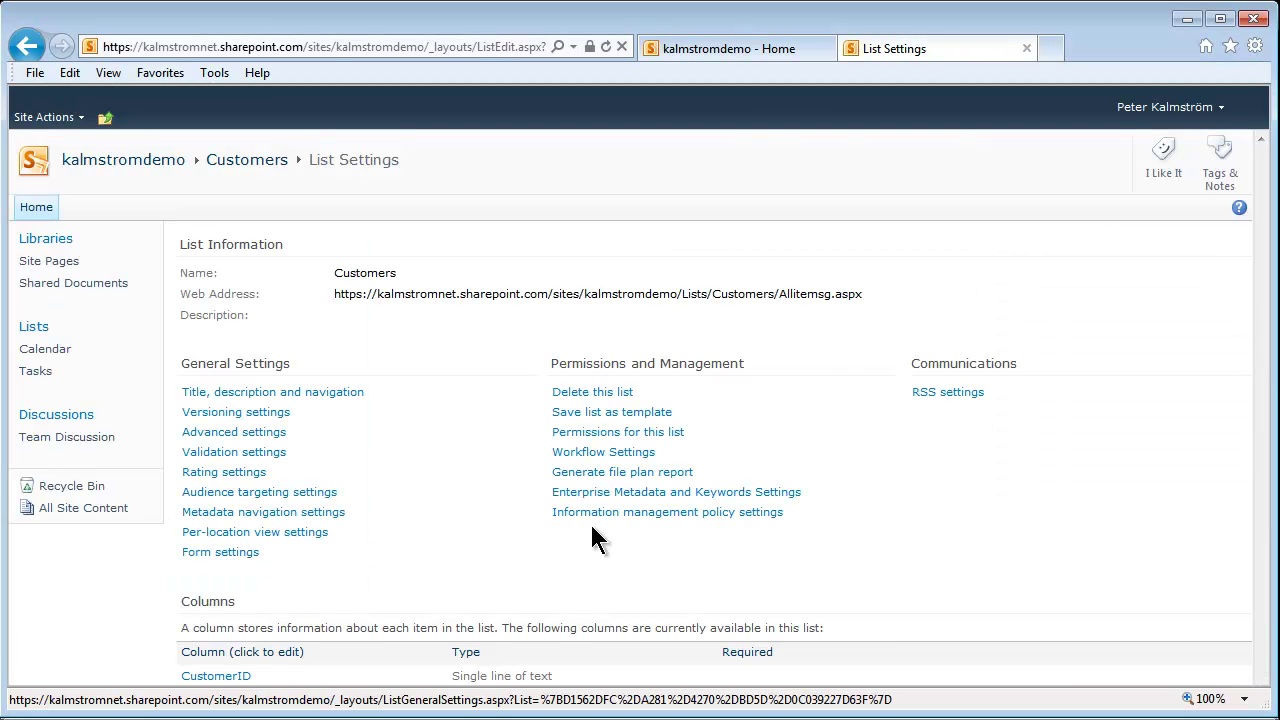
# - Convert Contact last name to plain text, then to Single line of text
pyautogui.scroll(-3, 449, 551)
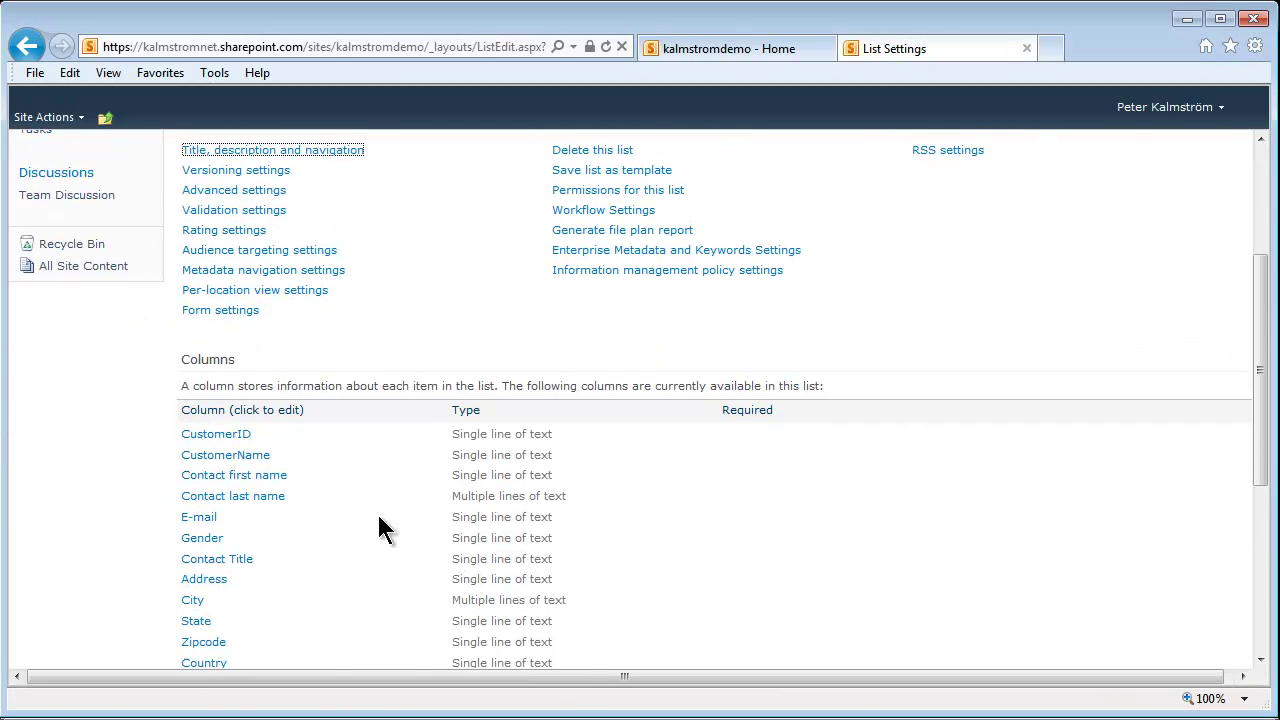
pyautogui.click(240, 497)
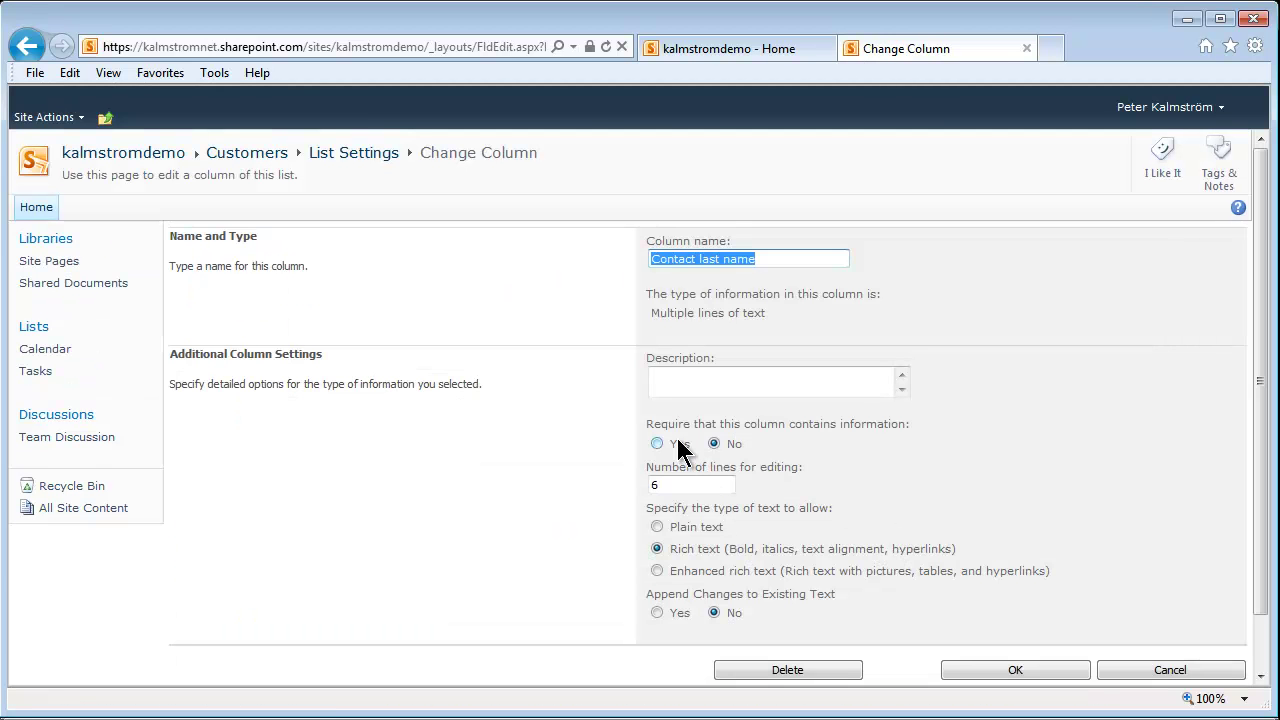
pyautogui.click(657, 527)
pyautogui.click(977, 670)
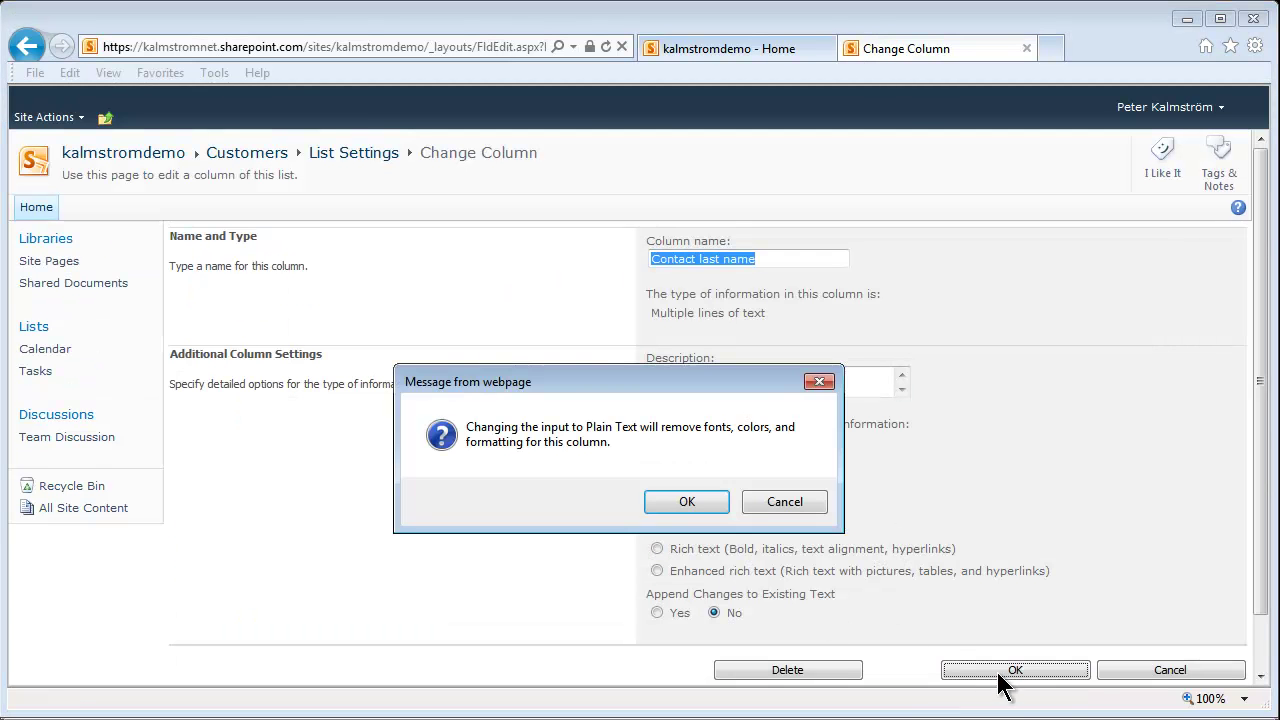
pyautogui.click(692, 505)
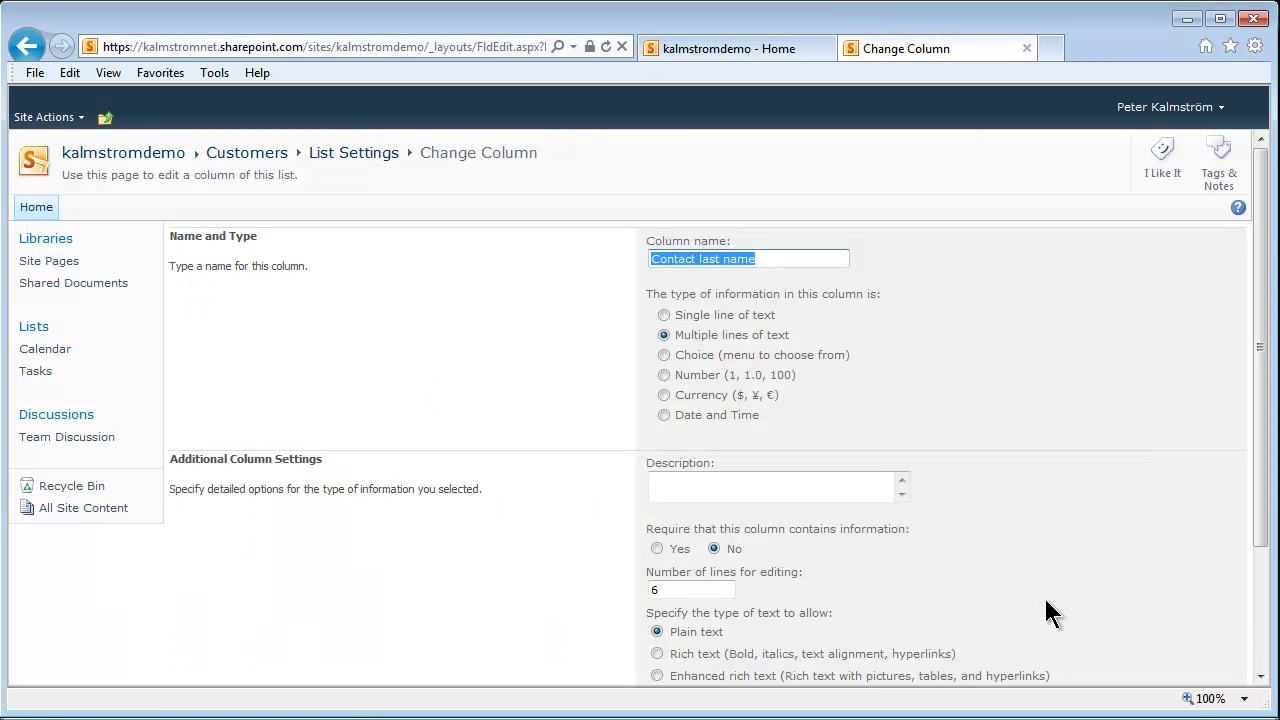
pyautogui.click(664, 315)
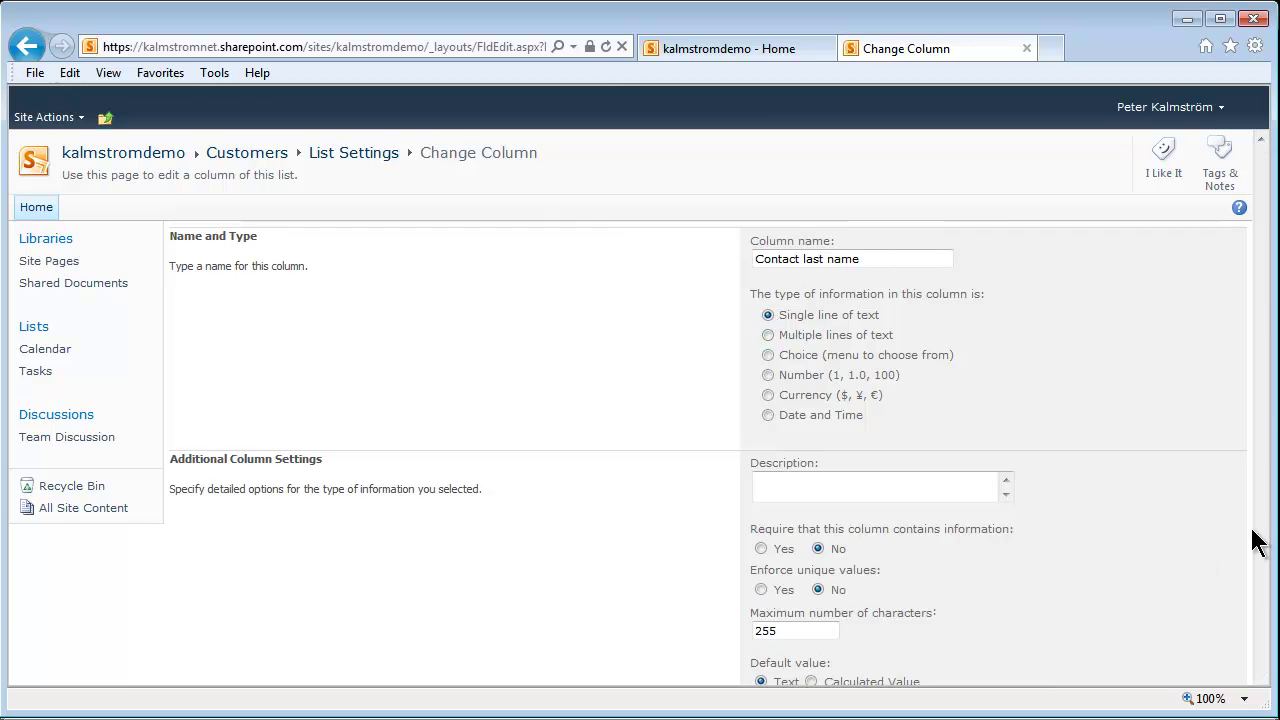
pyautogui.scroll(-1, 1262, 580)
pyautogui.scroll(-1, 1260, 630)
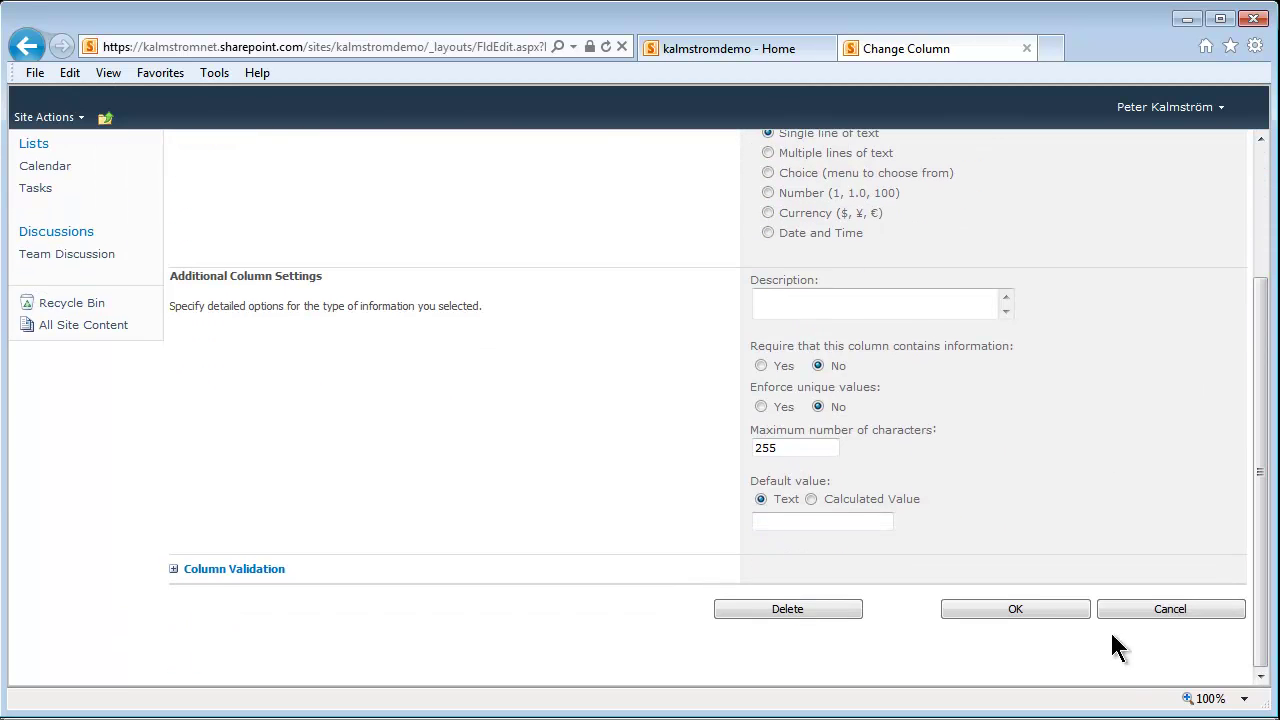
pyautogui.click(1037, 608)
pyautogui.click(705, 511)
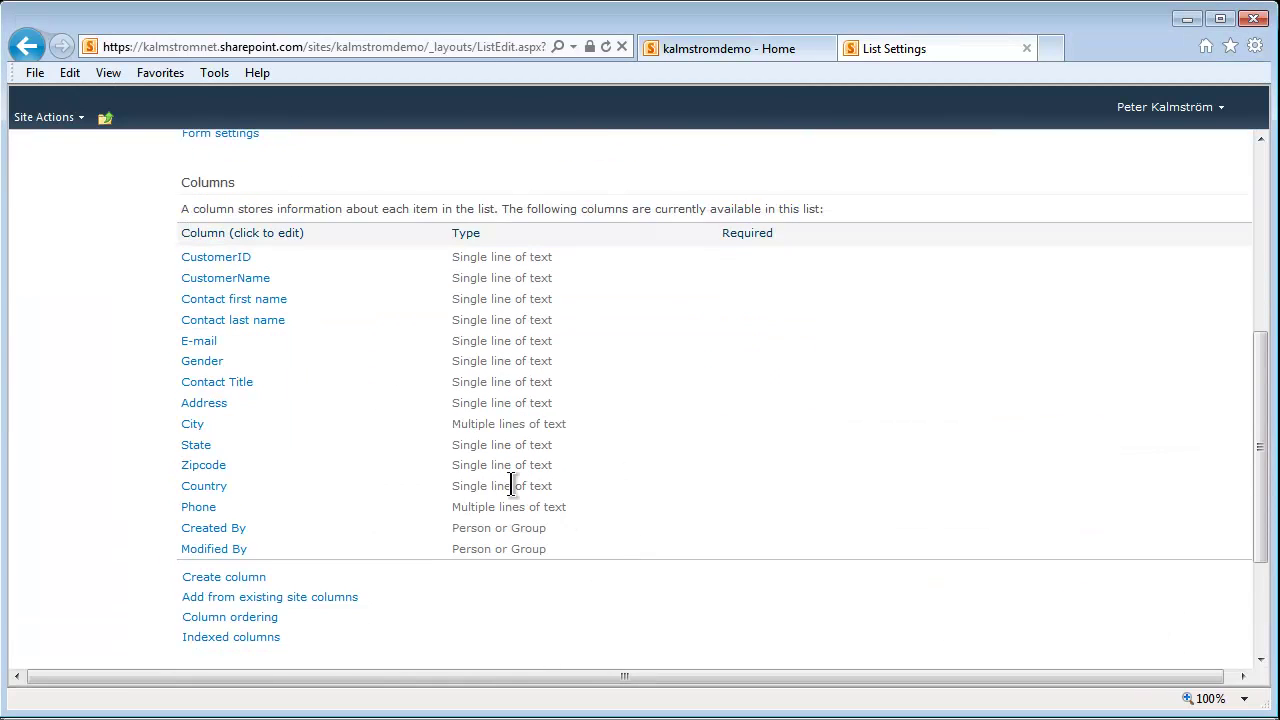
# - Convert the City column to plain text, then to Single line of text
pyautogui.click(196, 432)
pyautogui.click(657, 527)
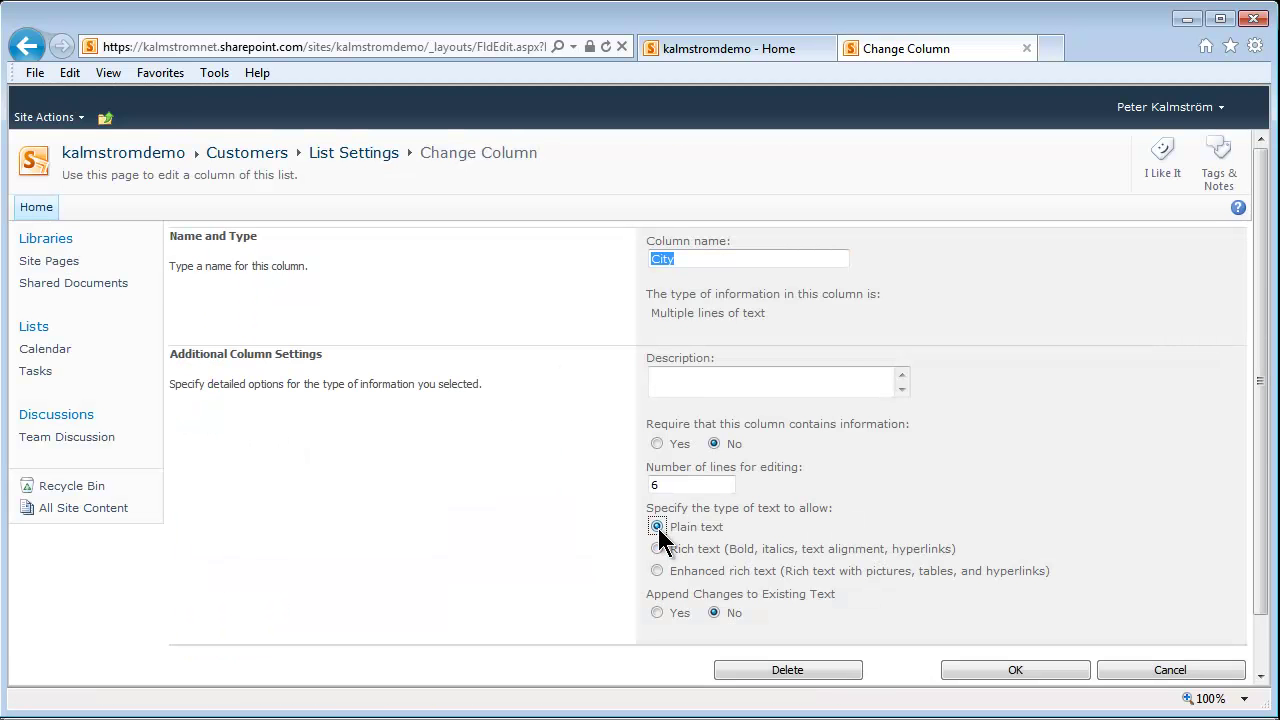
pyautogui.click(1007, 685)
pyautogui.click(703, 509)
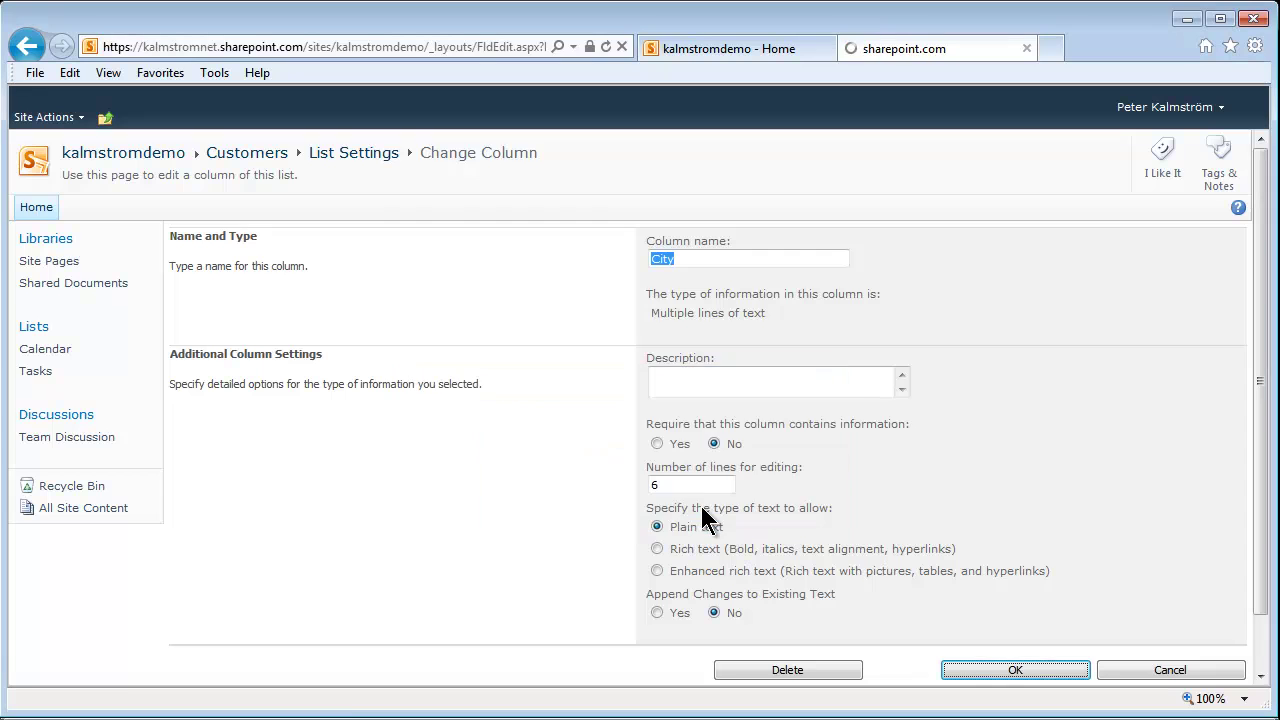
pyautogui.click(194, 340)
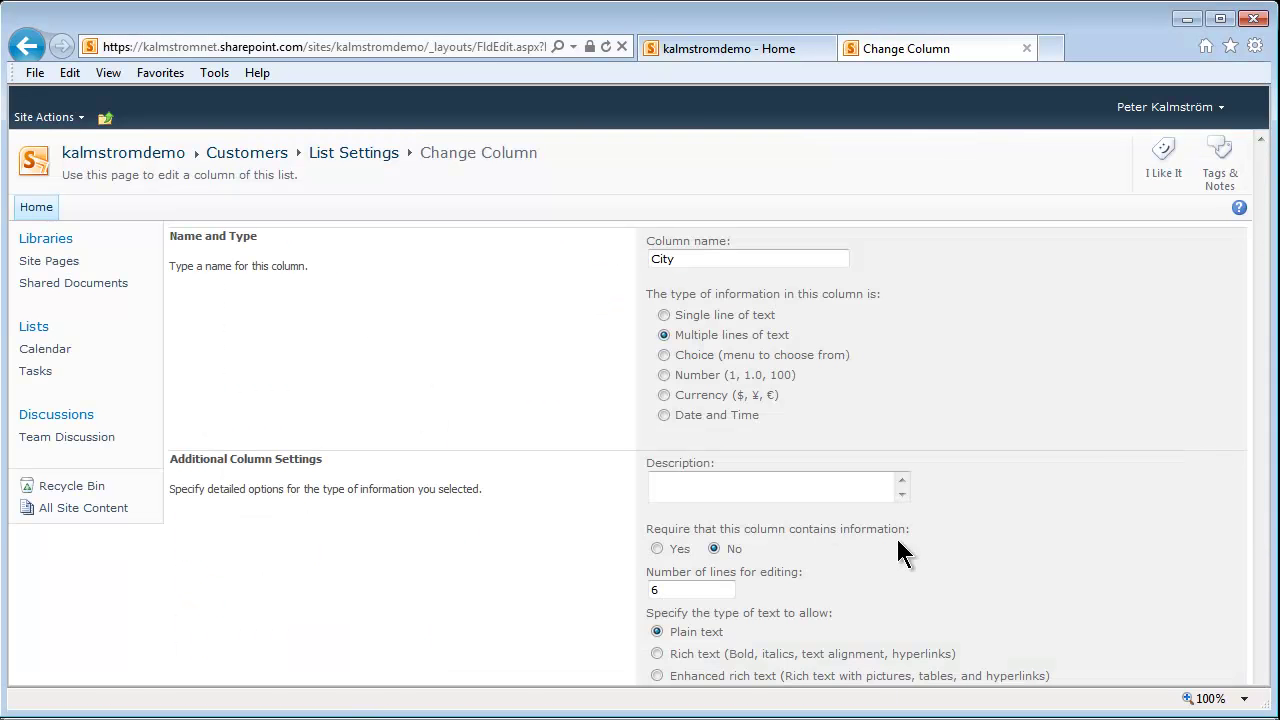
pyautogui.click(668, 315)
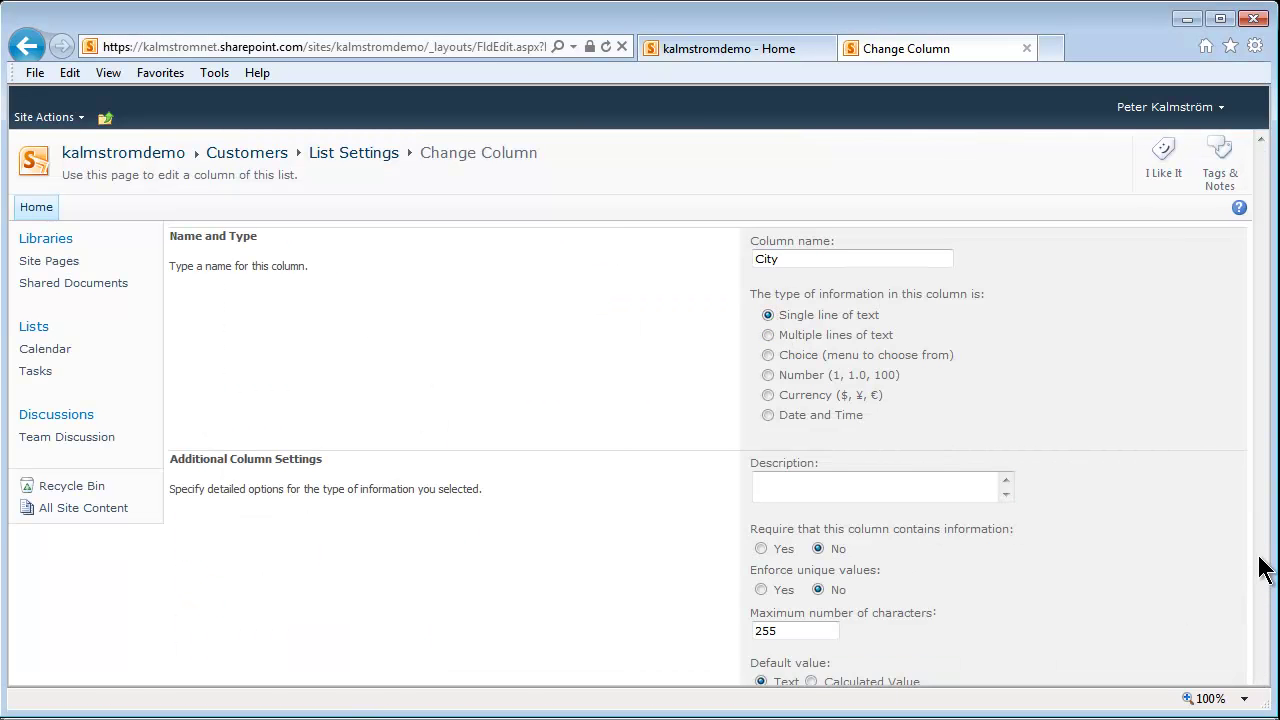
pyautogui.click(1258, 574)
pyautogui.click(990, 610)
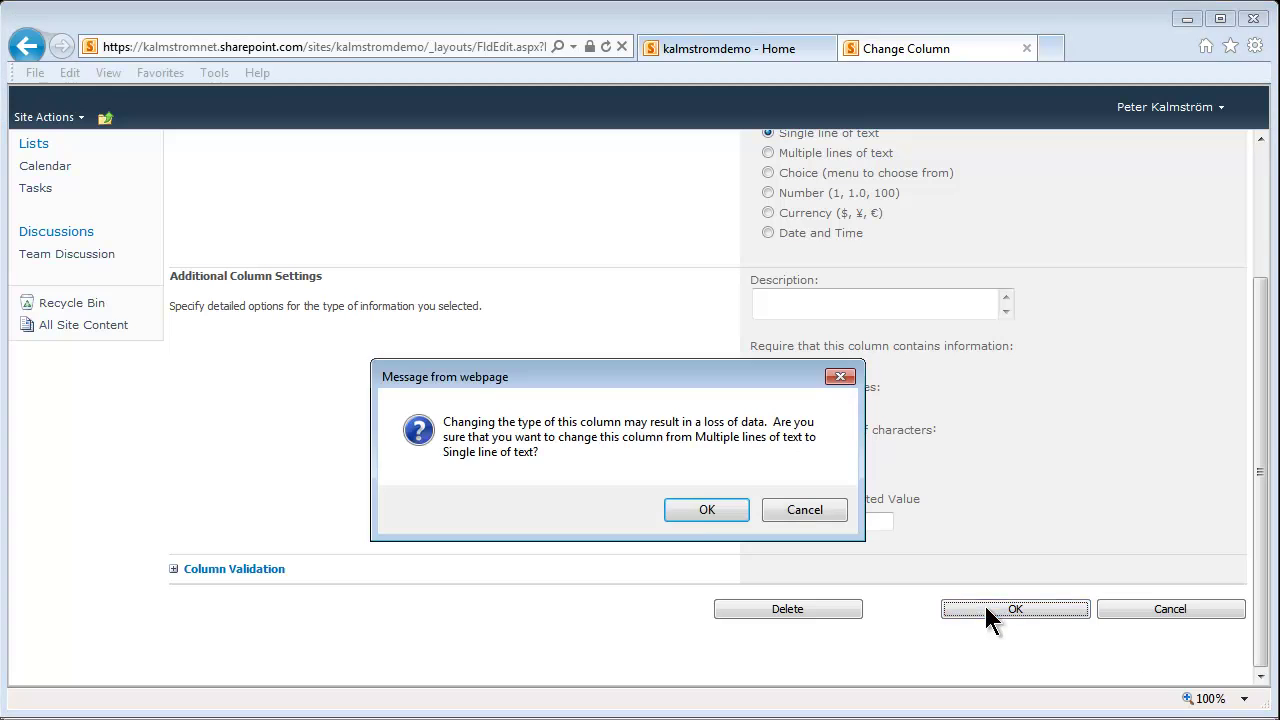
pyautogui.click(690, 511)
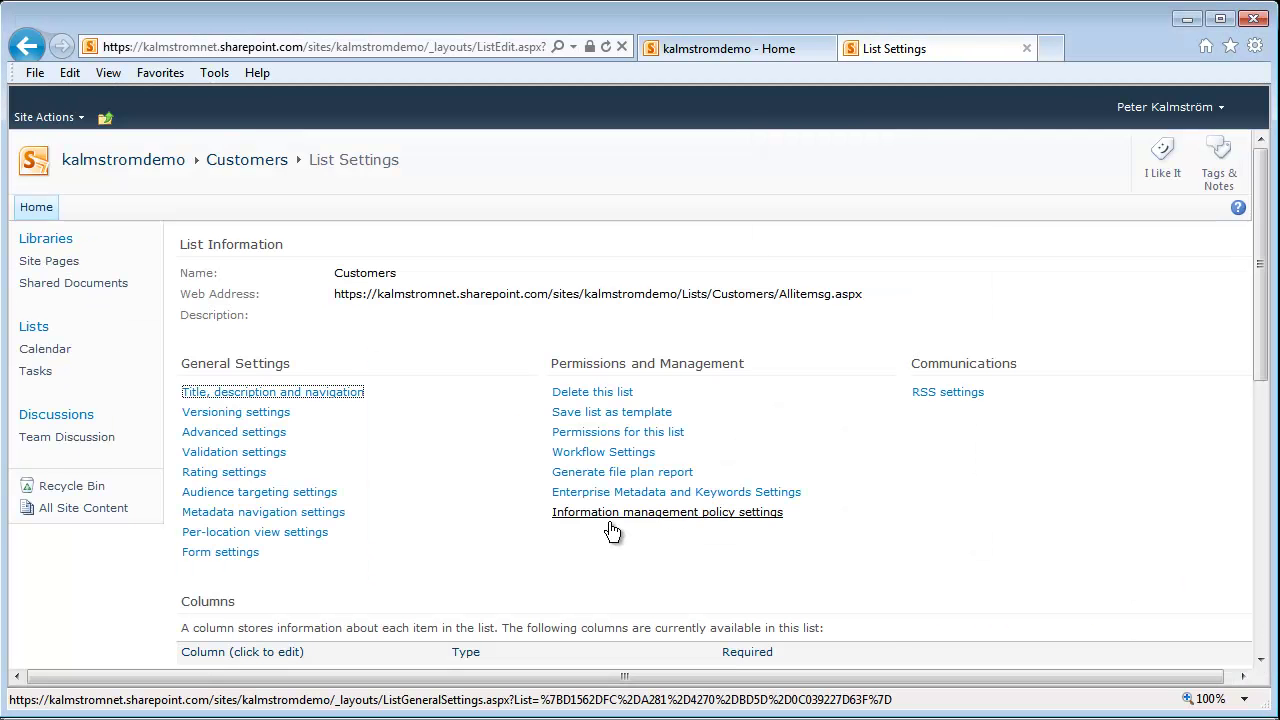
# - Convert the Phone column to plain text, then to Single line of text
pyautogui.scroll(-5, 323, 569)
pyautogui.click(198, 511)
pyautogui.click(656, 527)
pyautogui.click(983, 672)
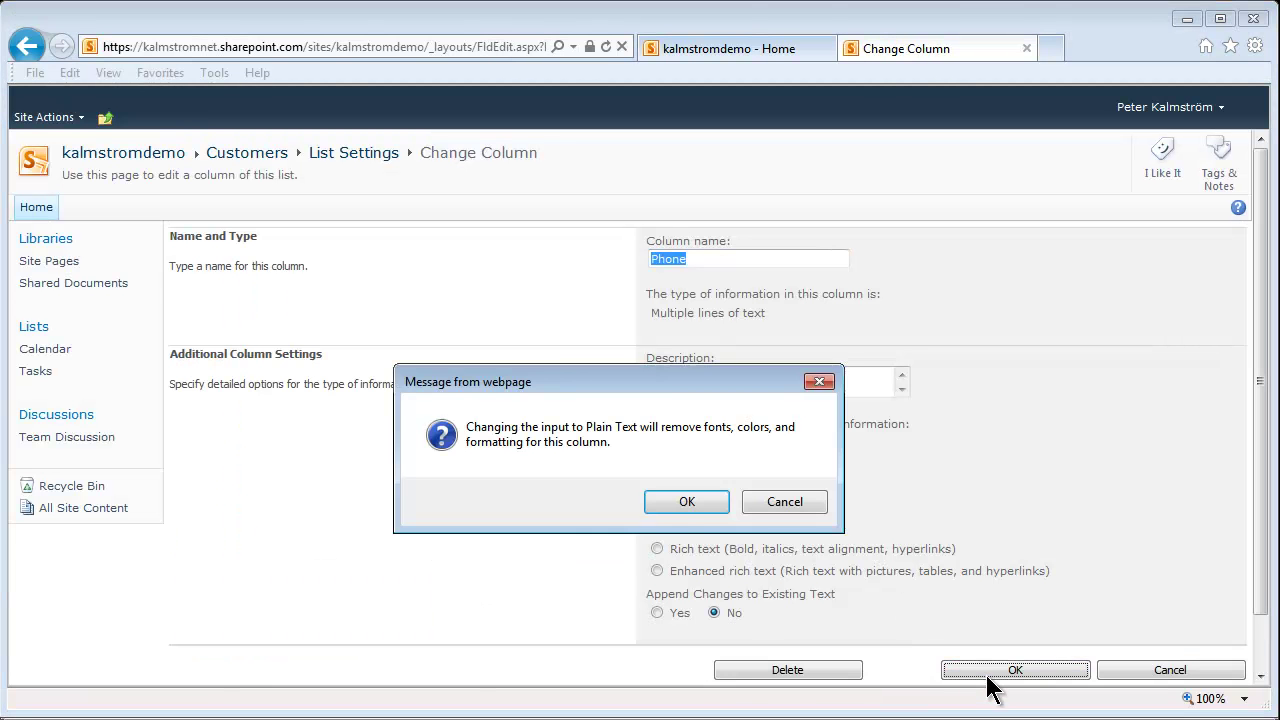
pyautogui.click(662, 496)
pyautogui.scroll(-5, 243, 630)
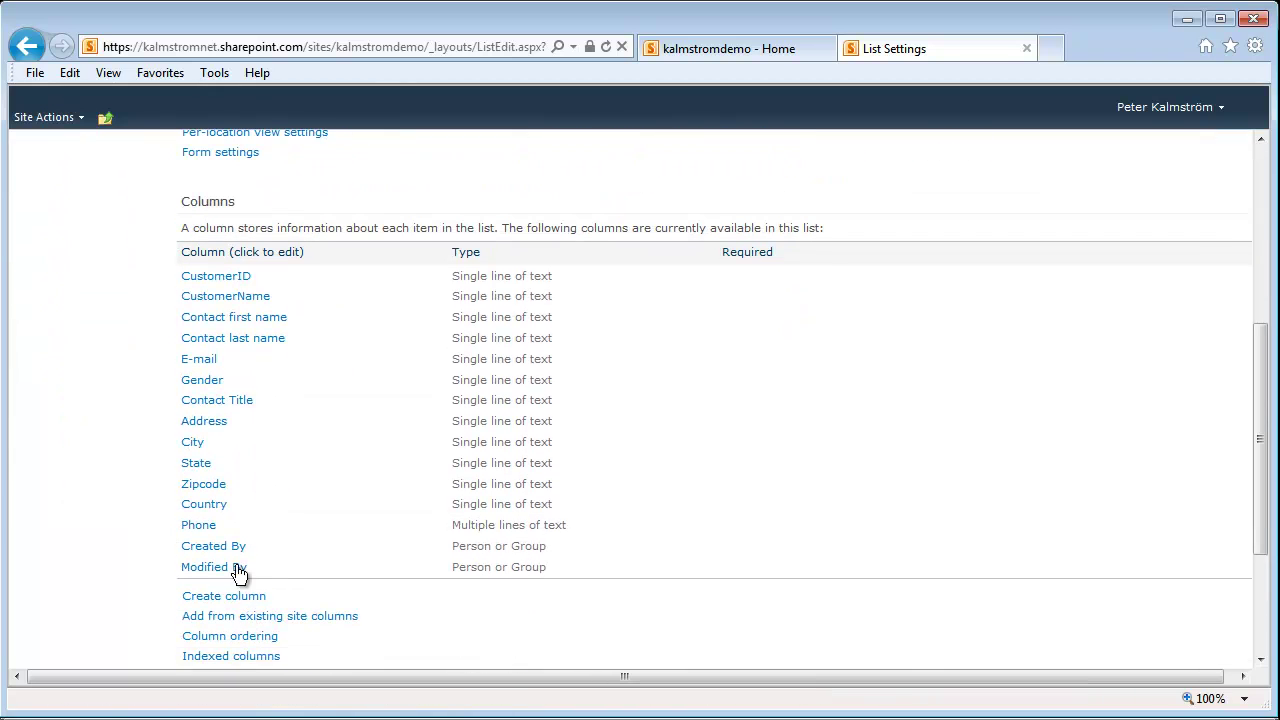
pyautogui.click(199, 524)
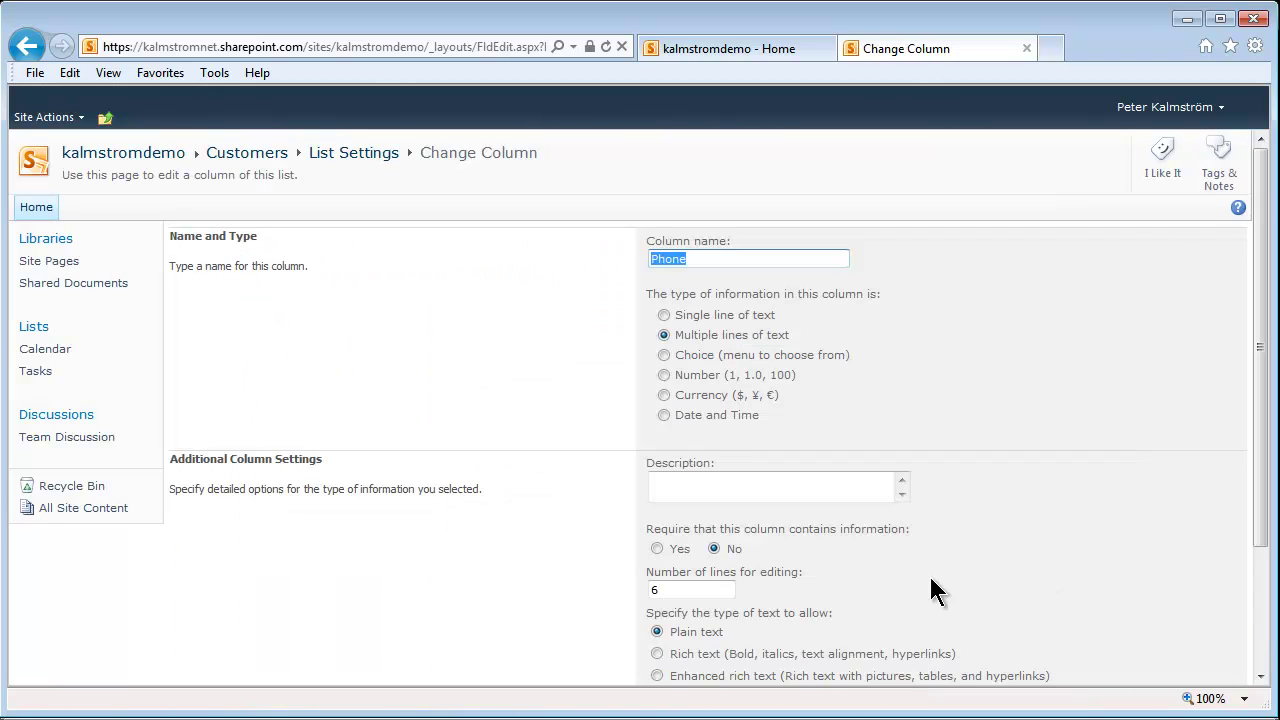
pyautogui.click(666, 316)
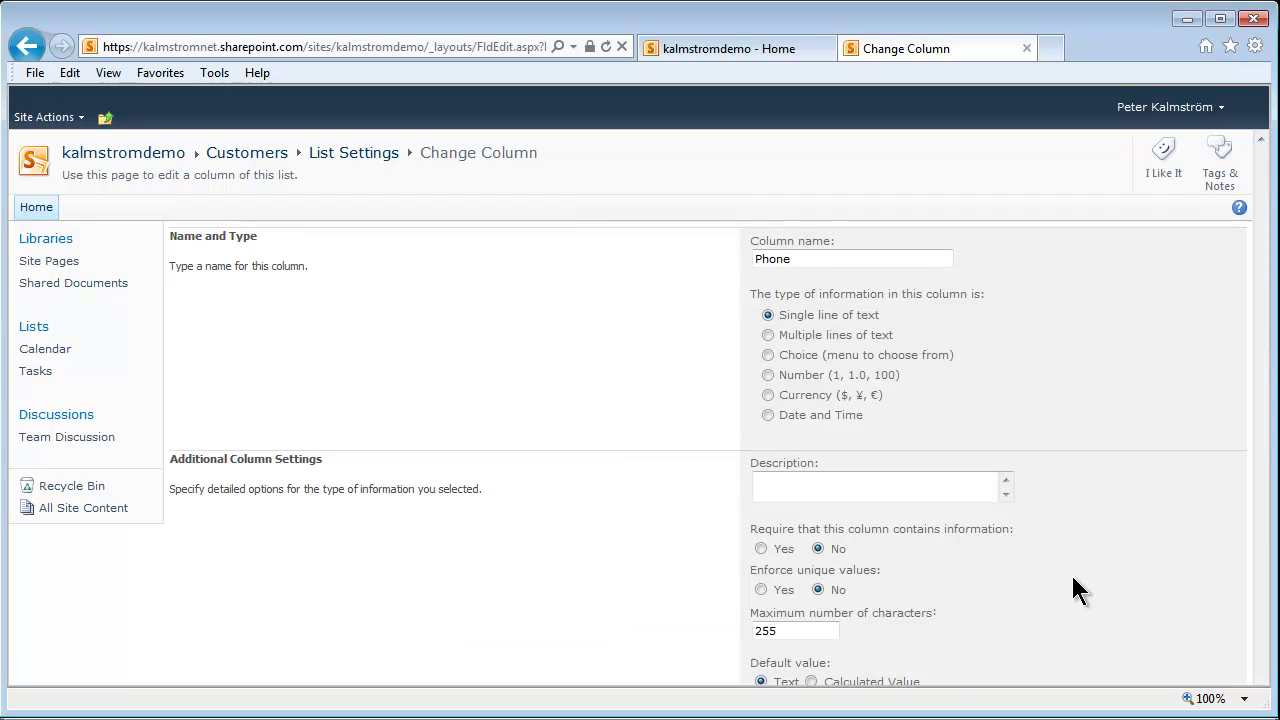
pyautogui.scroll(-3, 1055, 590)
pyautogui.click(1022, 606)
pyautogui.click(735, 506)
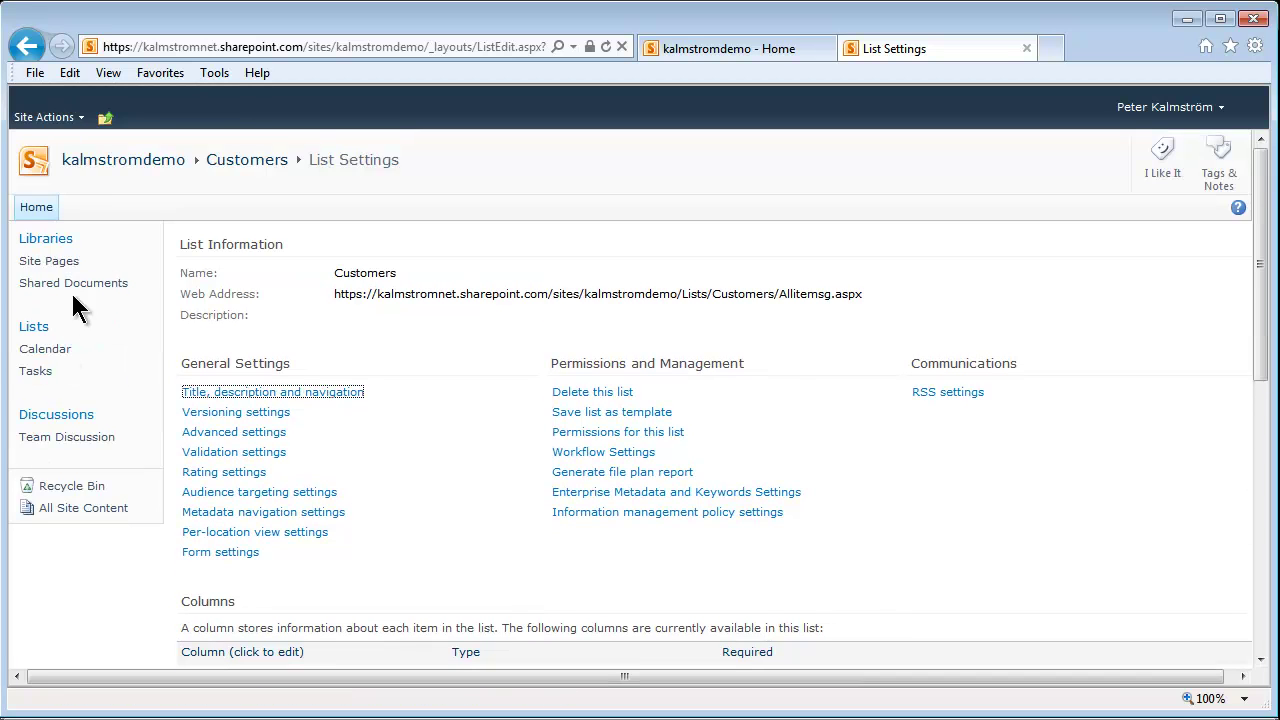
# - Set 'Display this list on the Quick Launch' to Yes for Customers and save
pyautogui.click(273, 396)
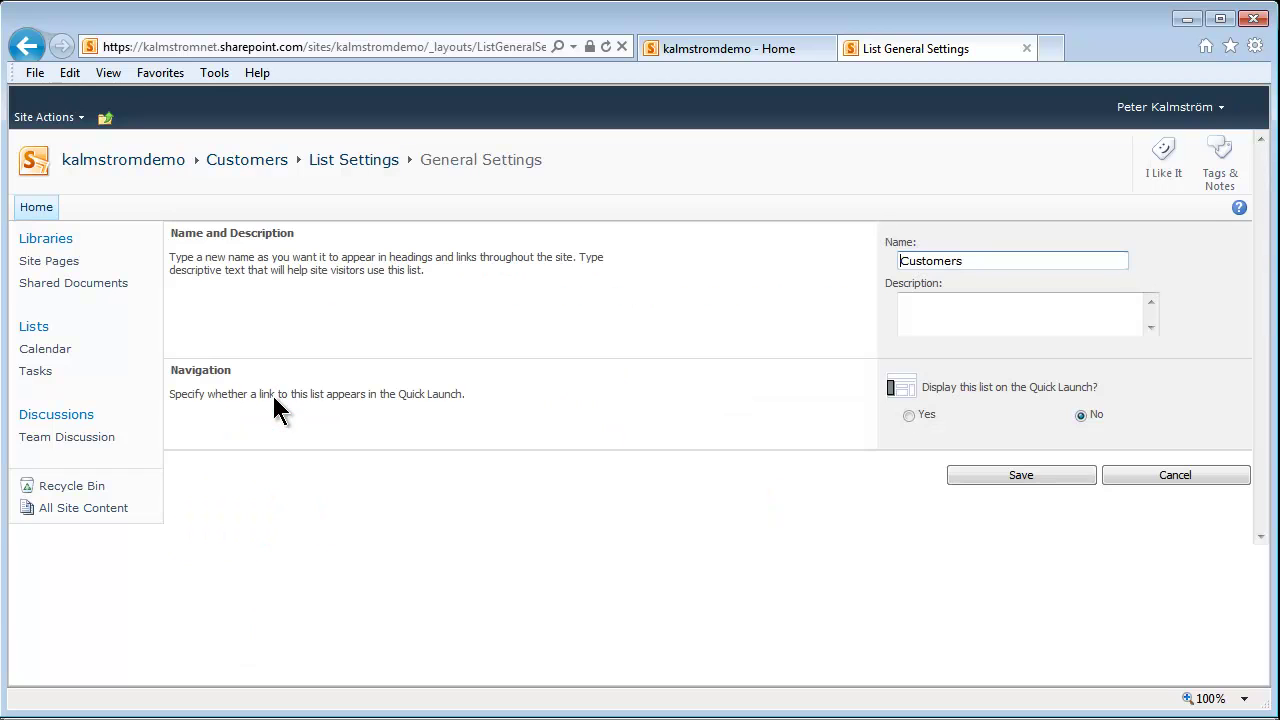
pyautogui.click(909, 415)
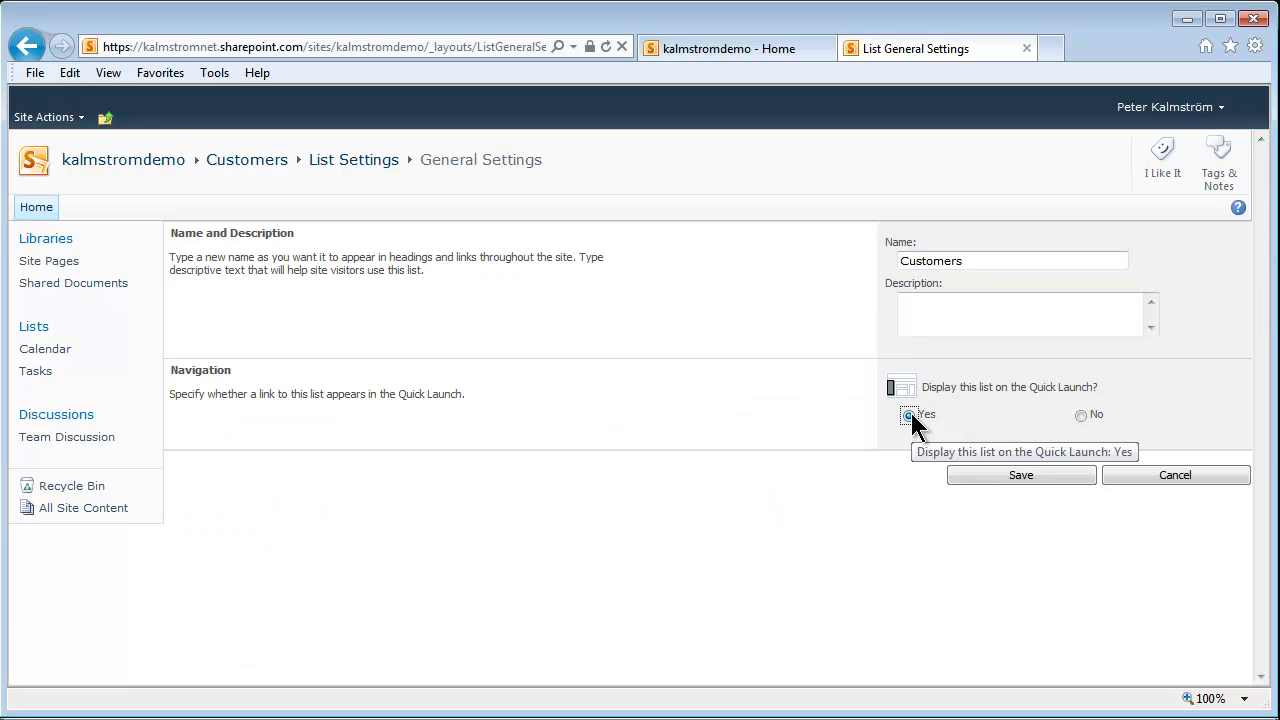
pyautogui.click(1027, 474)
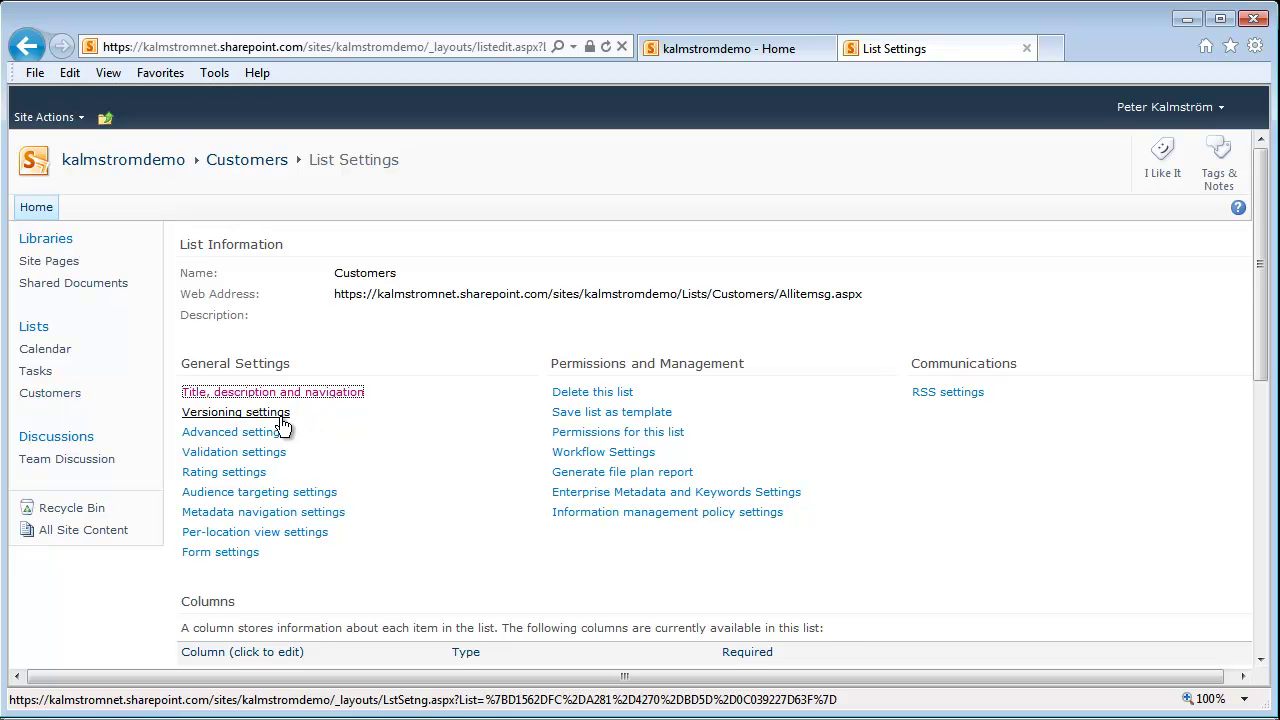
pyautogui.scroll(-6, 296, 512)
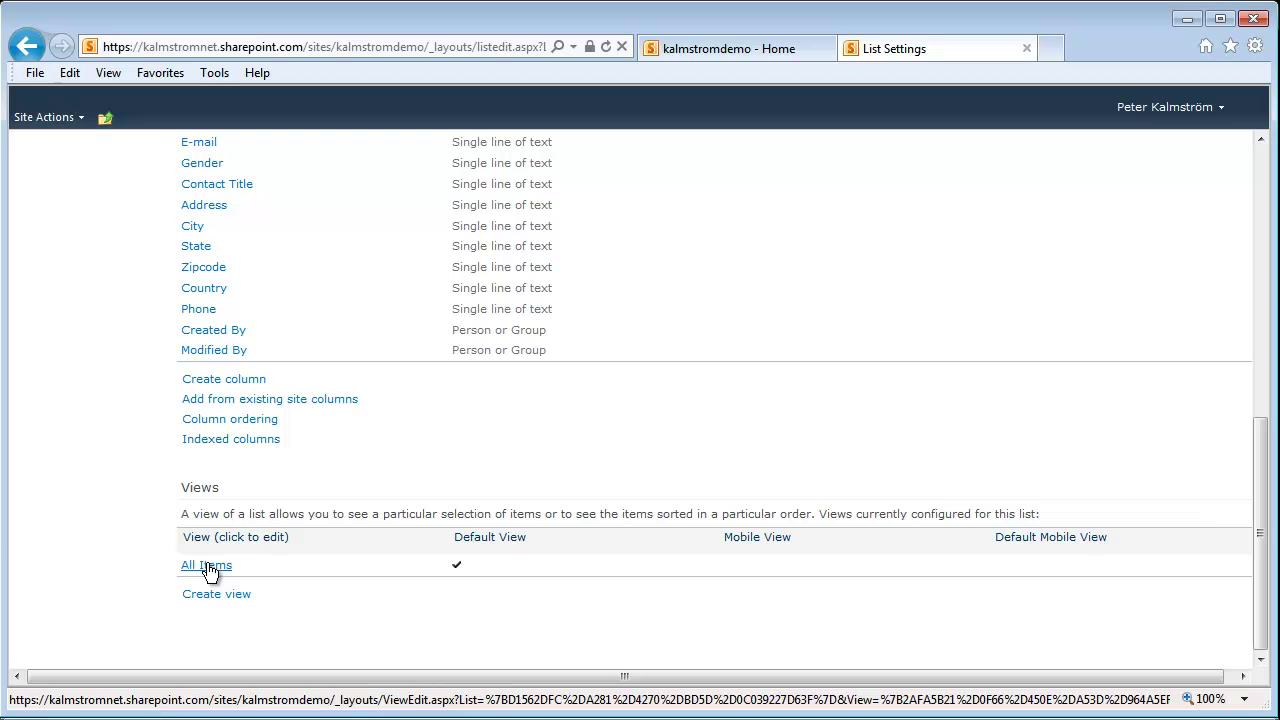
# - Create a Standard View called CustomersList, marked as the default view
pyautogui.click(212, 596)
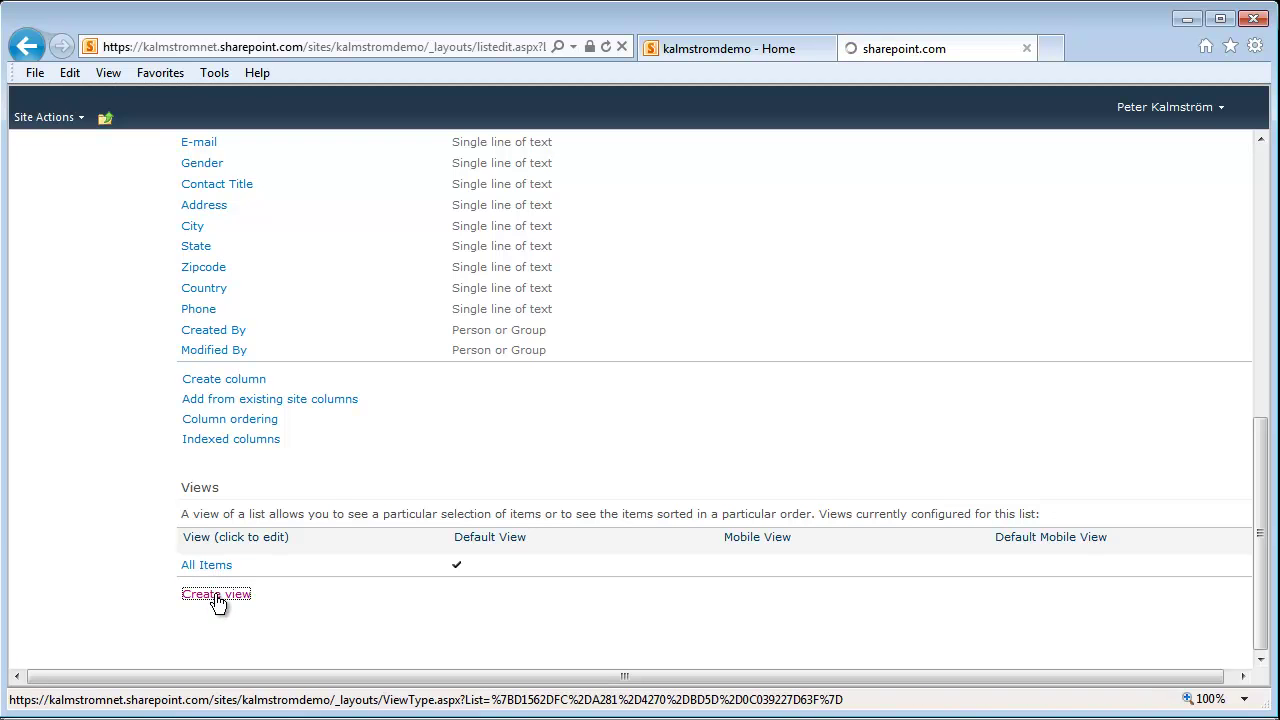
pyautogui.click(290, 290)
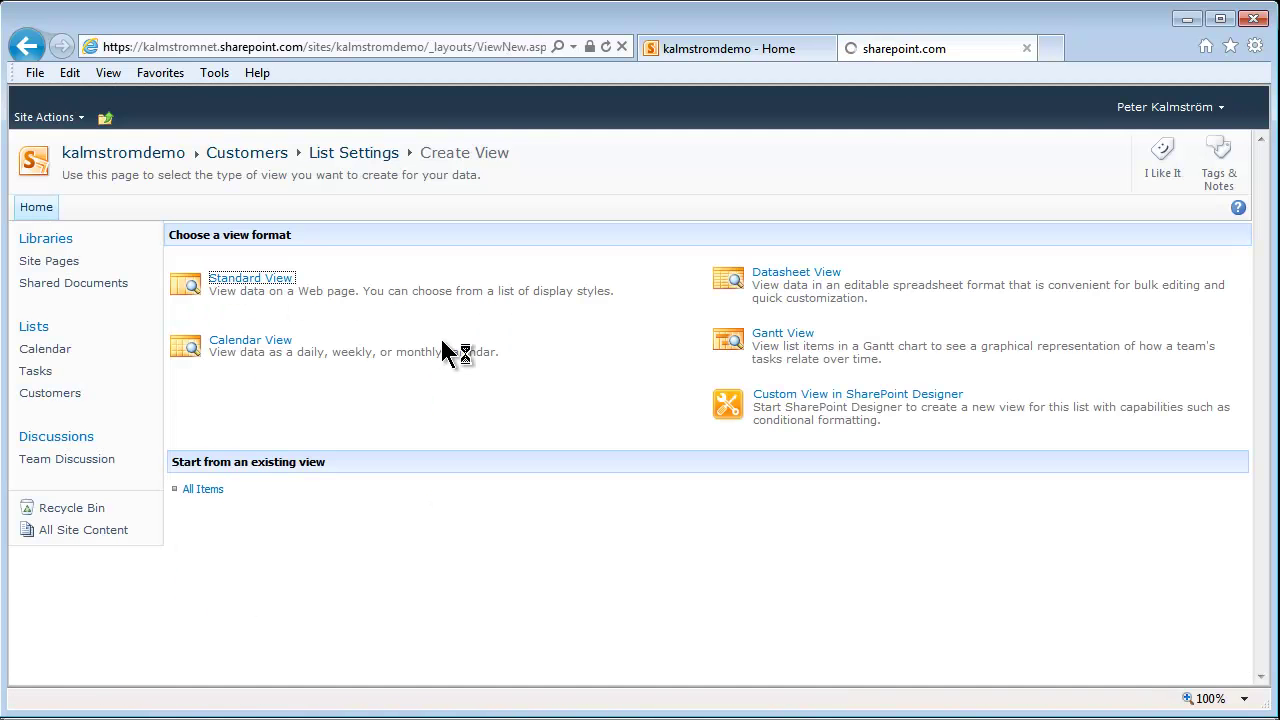
pyautogui.click(851, 304)
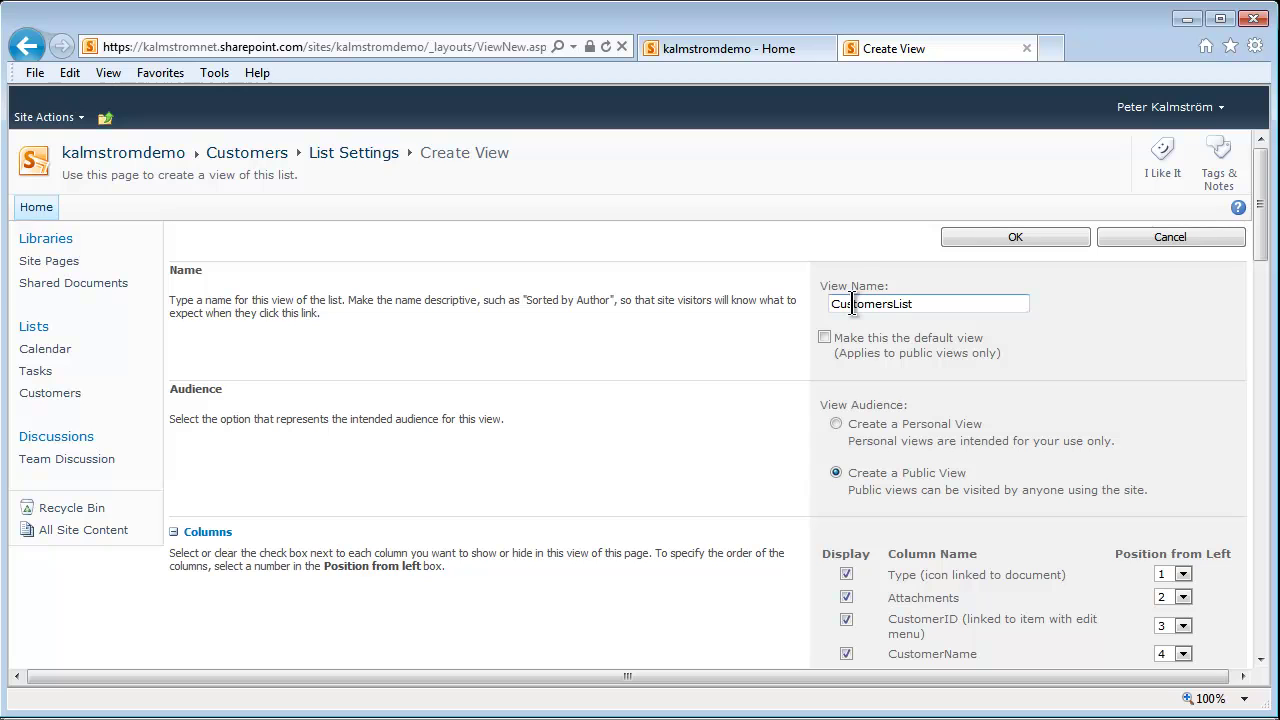
pyautogui.click(826, 338)
pyautogui.click(997, 238)
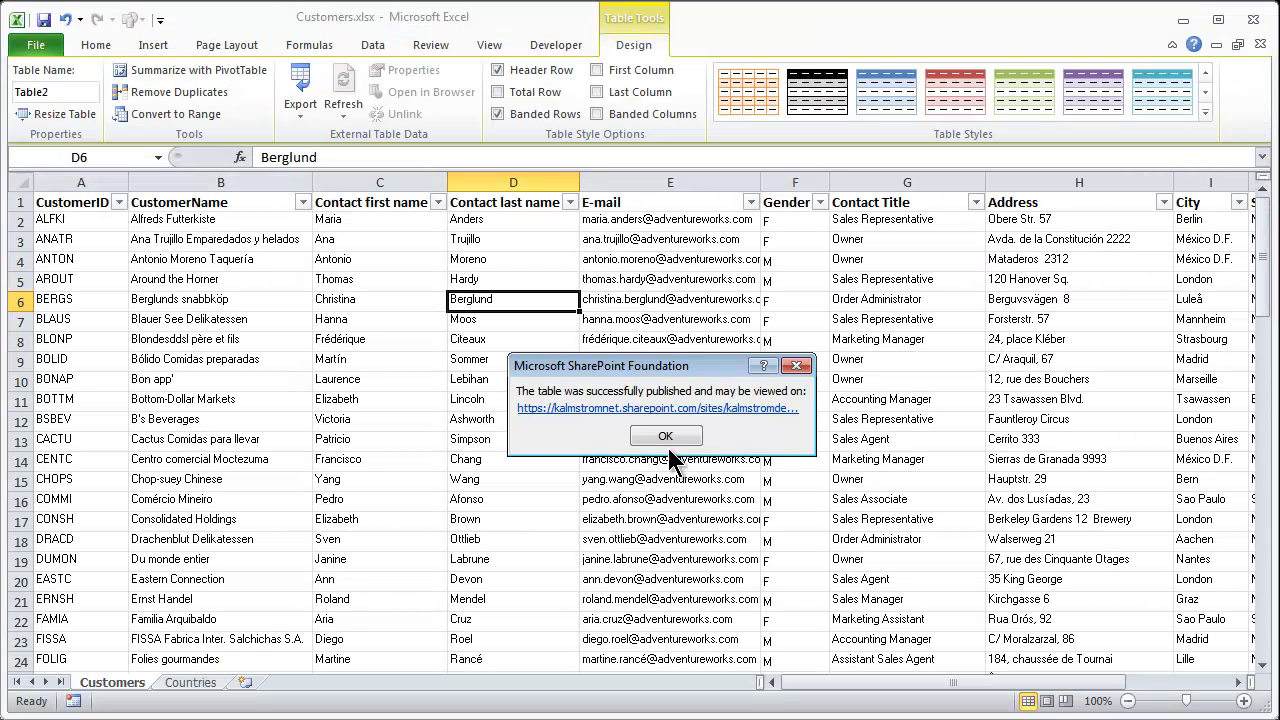
# - Insert a blank first row on the Countries sheet and enter 'Country' as the A1 header
pyautogui.click(668, 436)
pyautogui.click(190, 682)
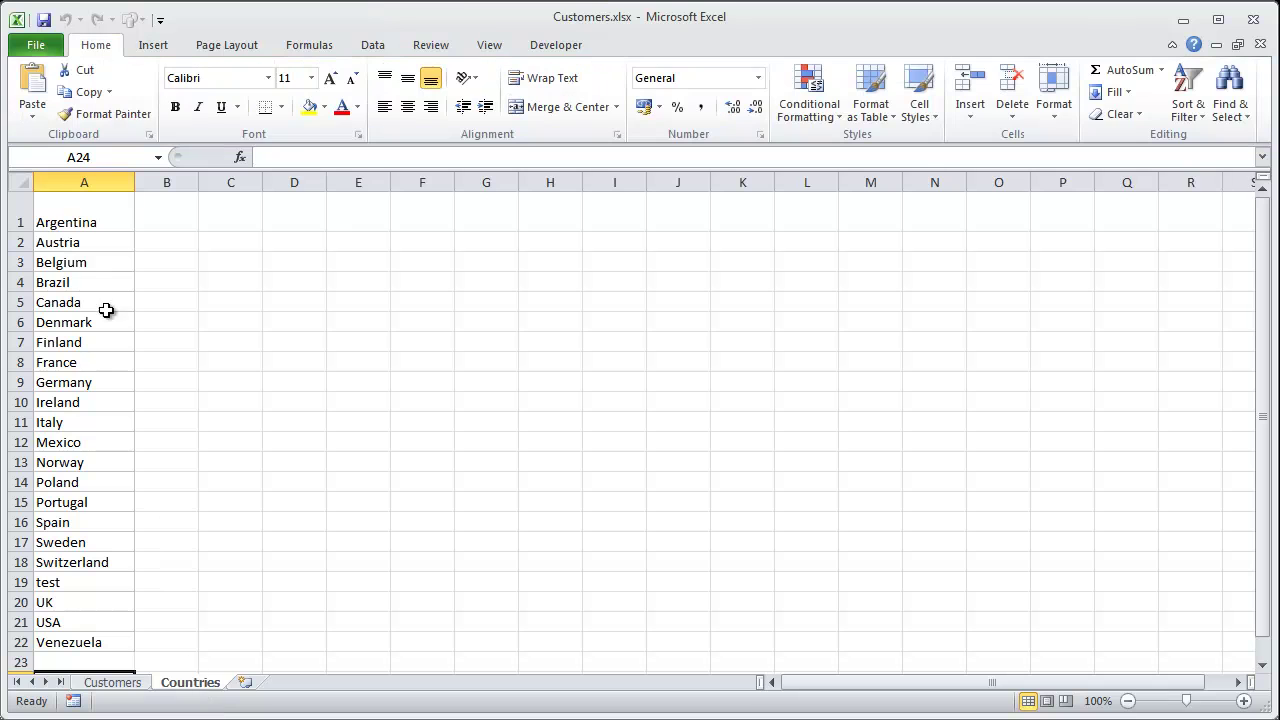
pyautogui.click(20, 221)
pyautogui.rightClick(20, 221)
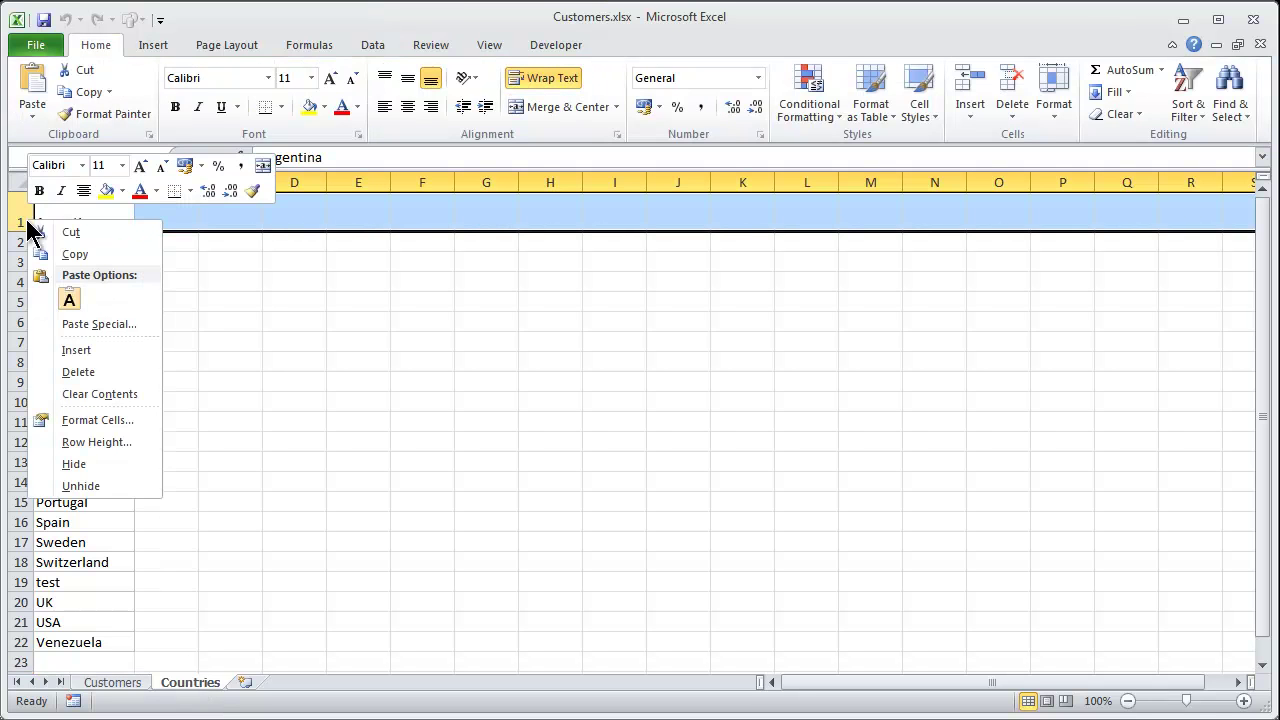
pyautogui.click(76, 349)
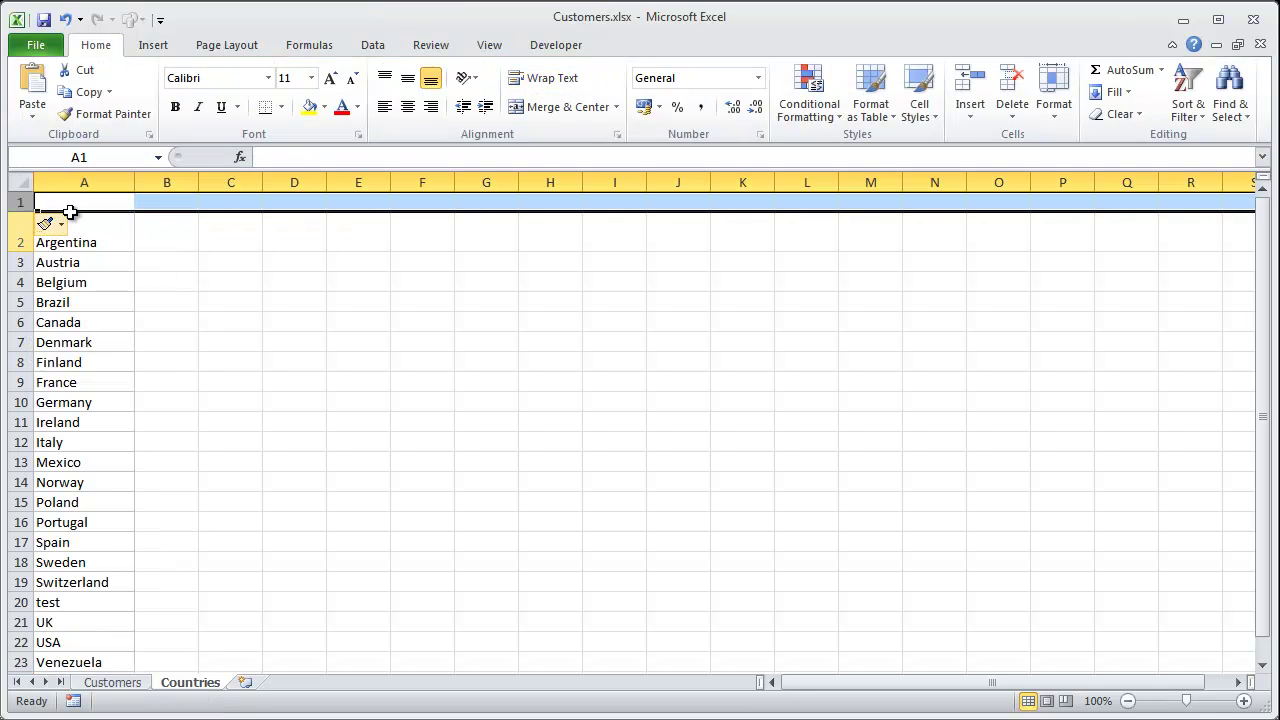
pyautogui.click(77, 203)
pyautogui.write('Co')
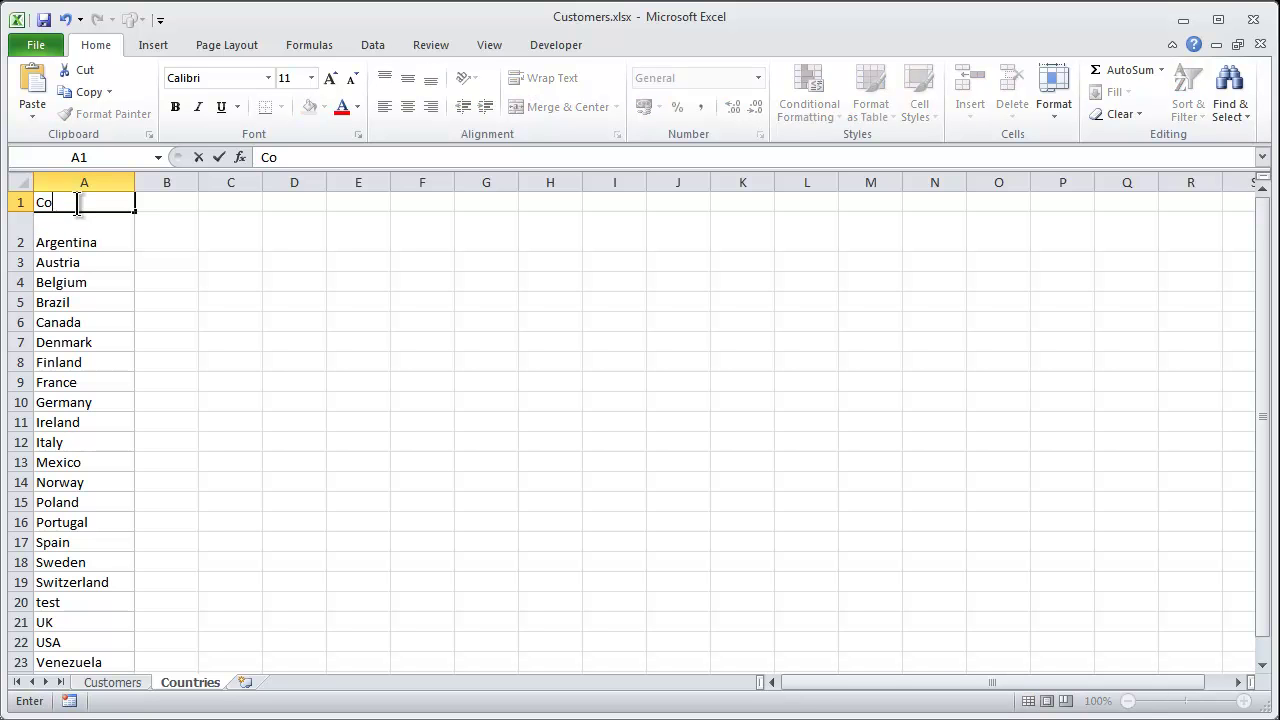
pyautogui.write('untry')
pyautogui.press('Return')
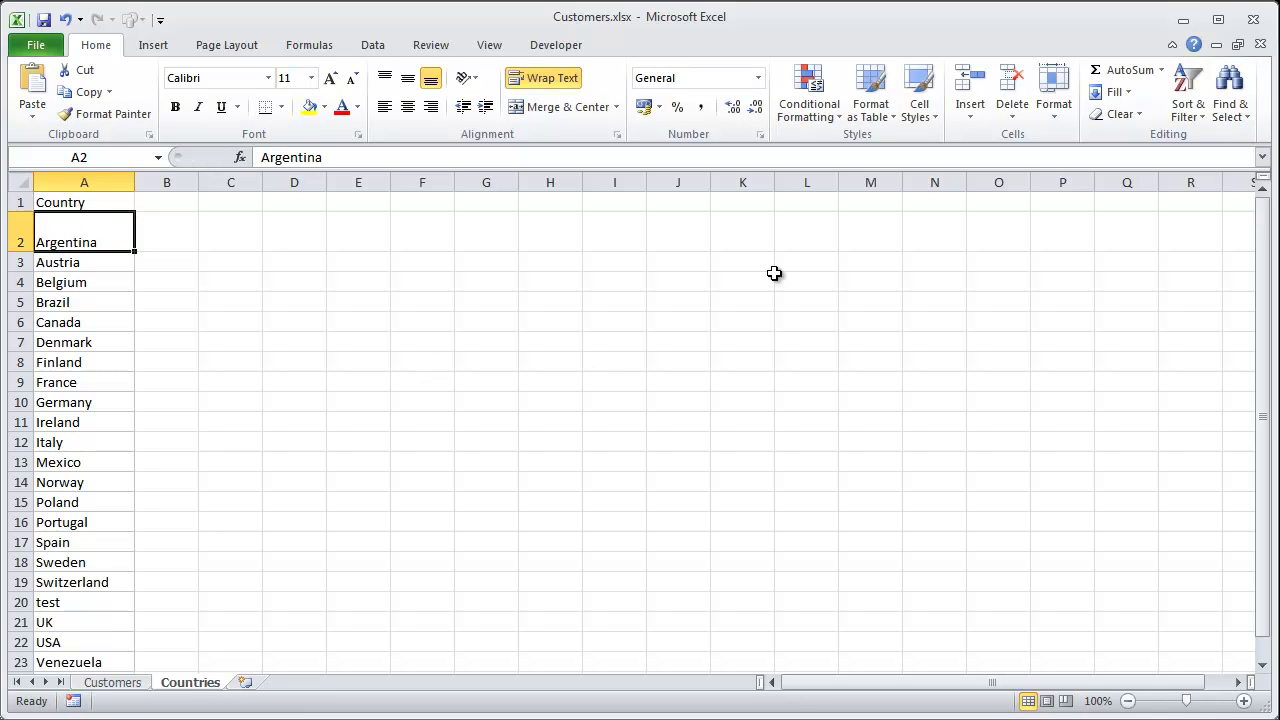
# - Format the country list as a table with headers and show its Export options
pyautogui.click(888, 91)
pyautogui.click(894, 167)
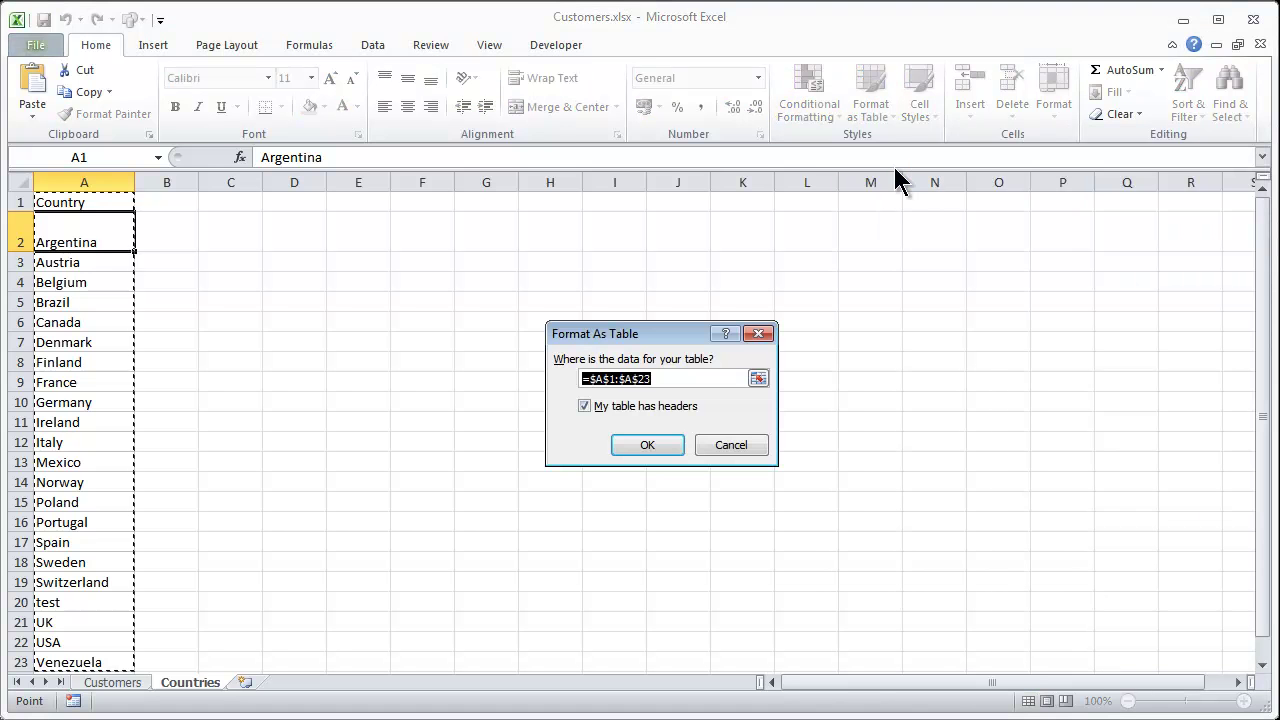
pyautogui.click(639, 445)
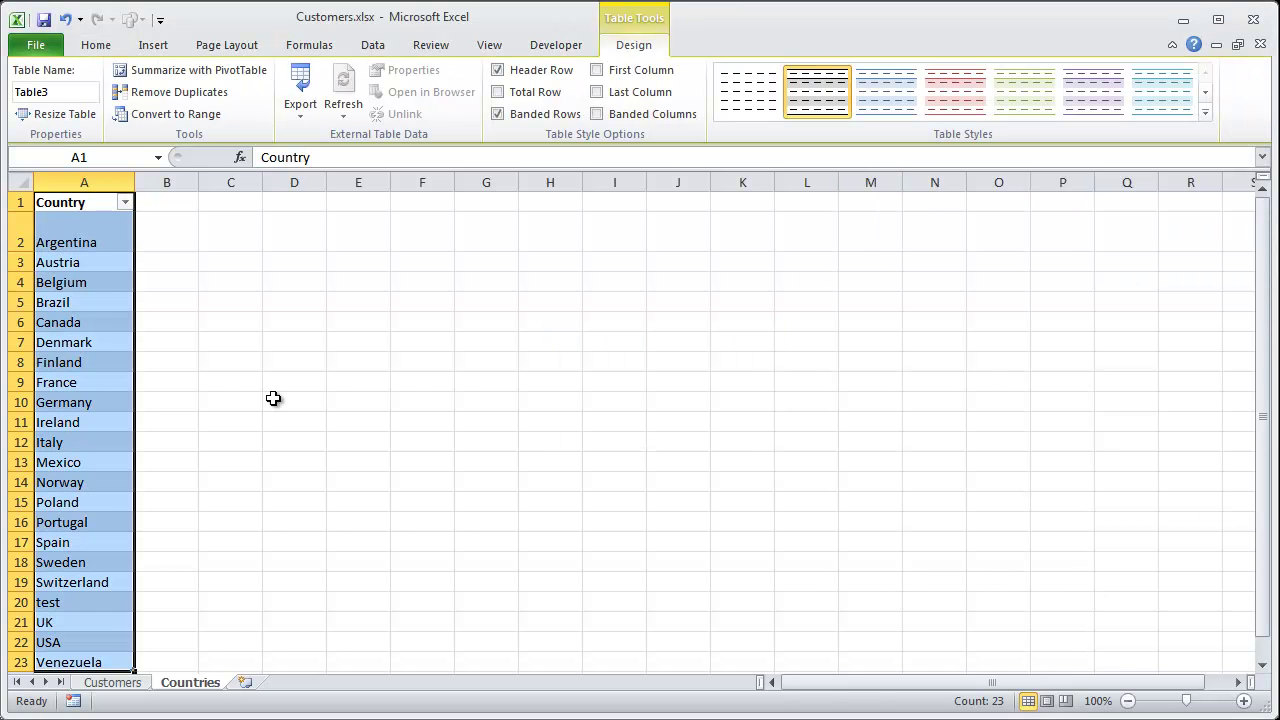
pyautogui.click(58, 398)
pyautogui.click(301, 100)
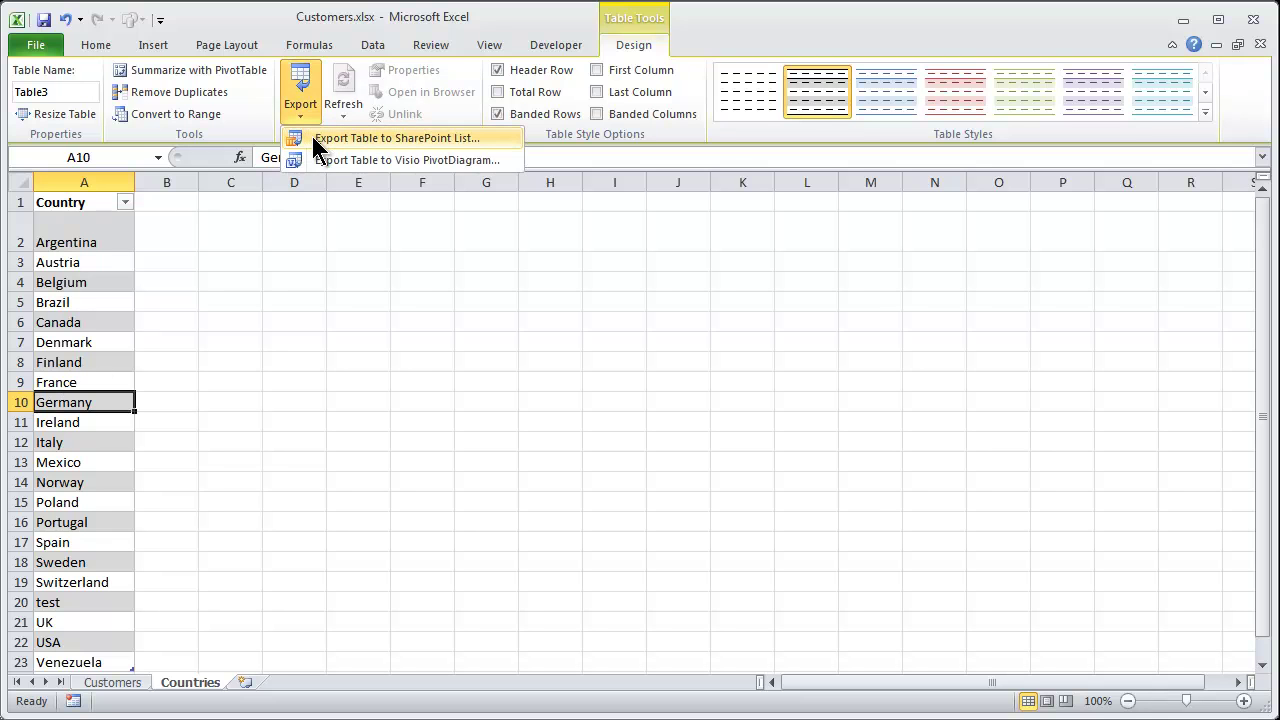
# - Export the Excel country table to the demo SharePoint site as list 'Countries', then open it
pyautogui.click(312, 137)
pyautogui.click(858, 314)
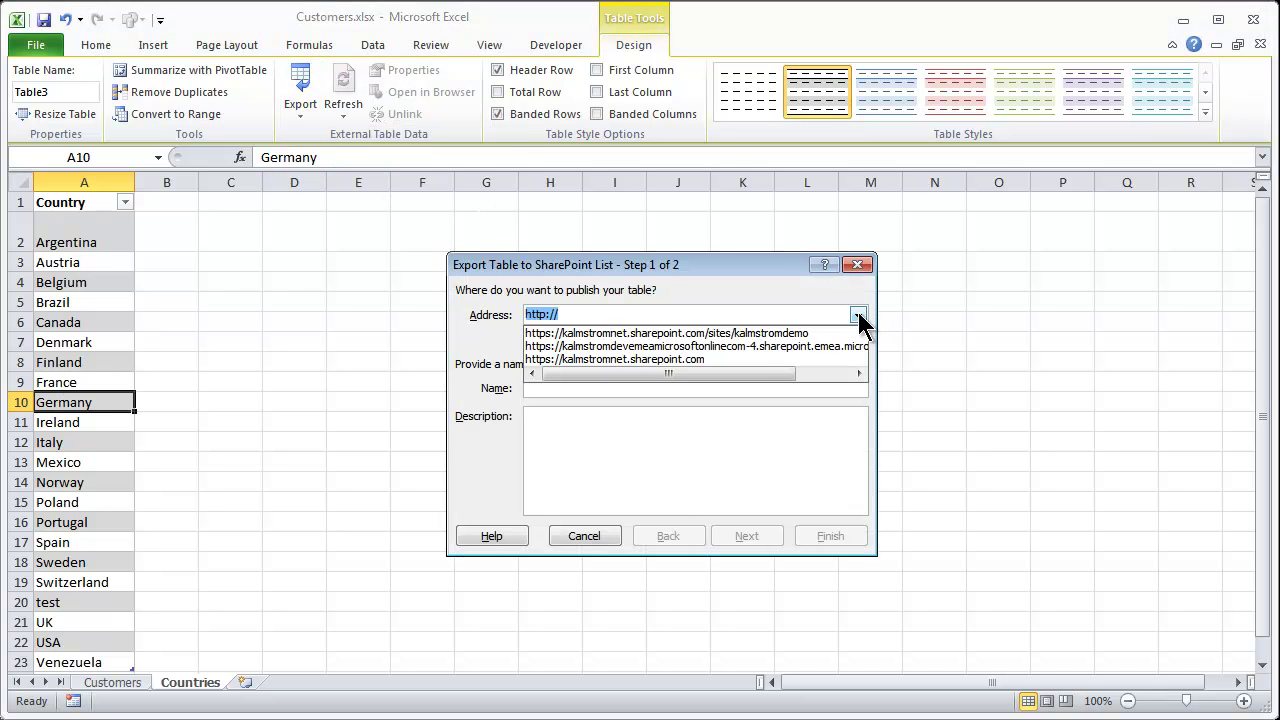
pyautogui.click(823, 333)
pyautogui.click(634, 389)
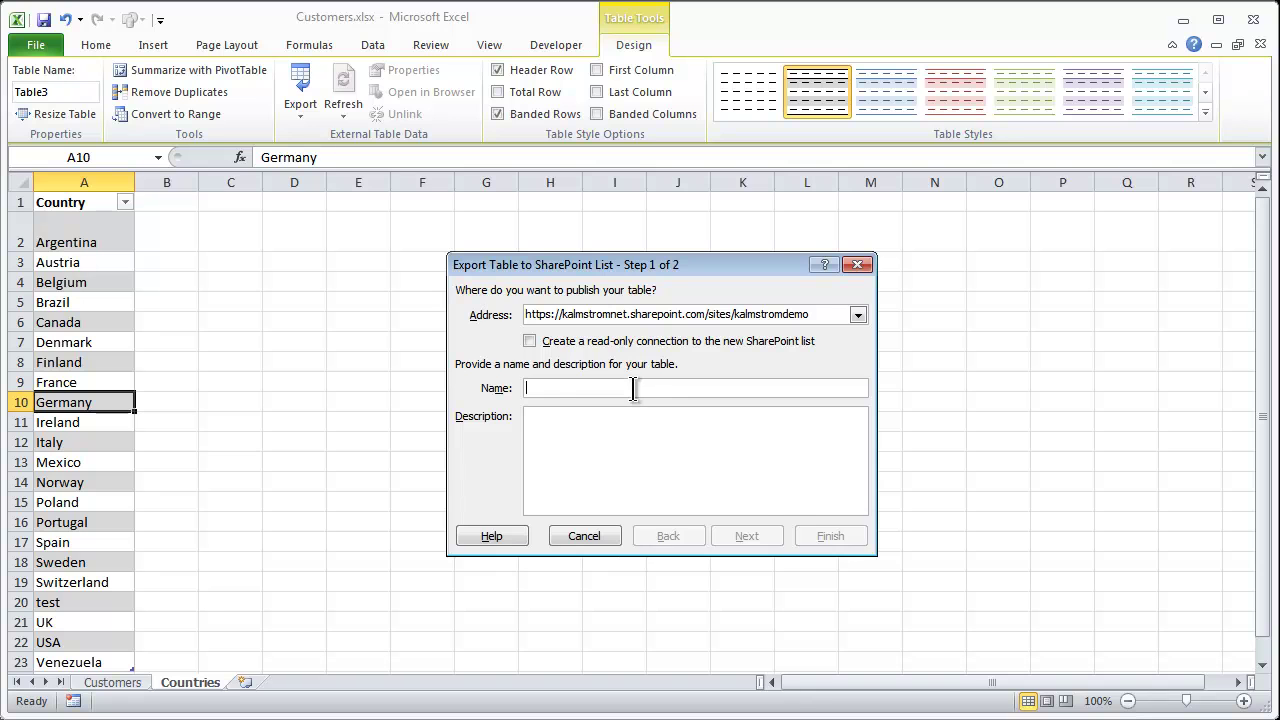
pyautogui.write('Countries')
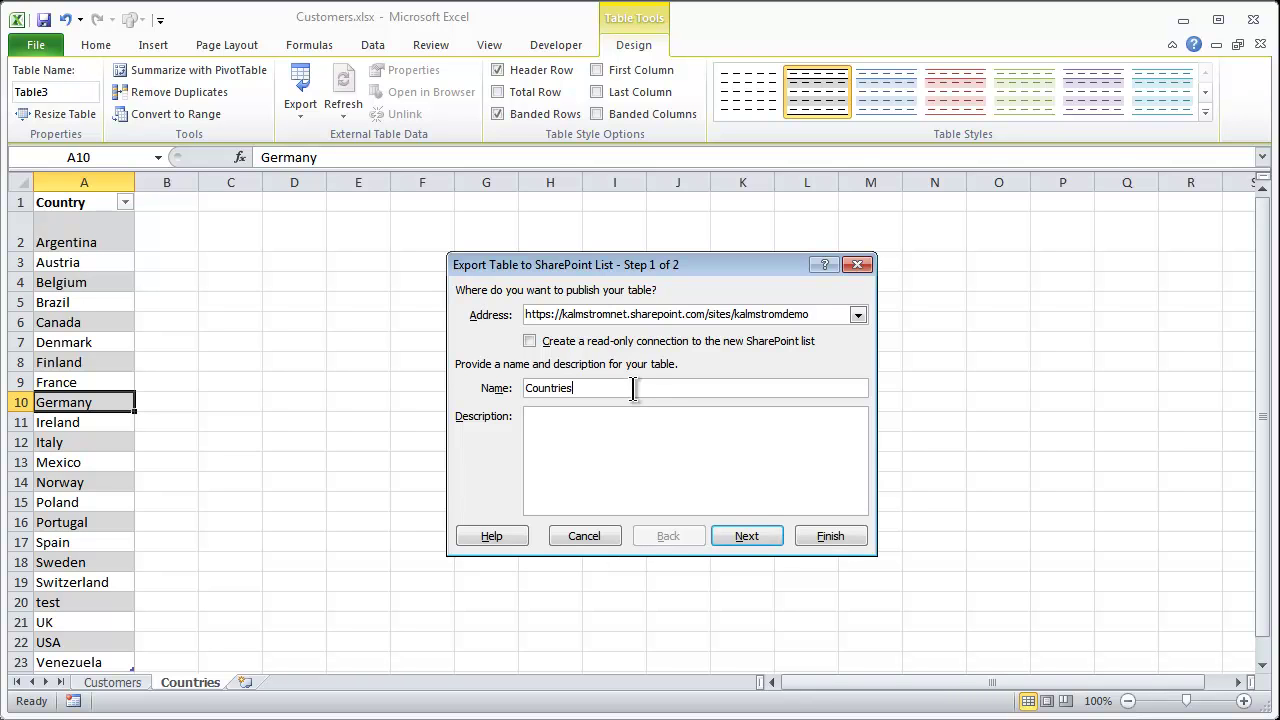
pyautogui.click(750, 536)
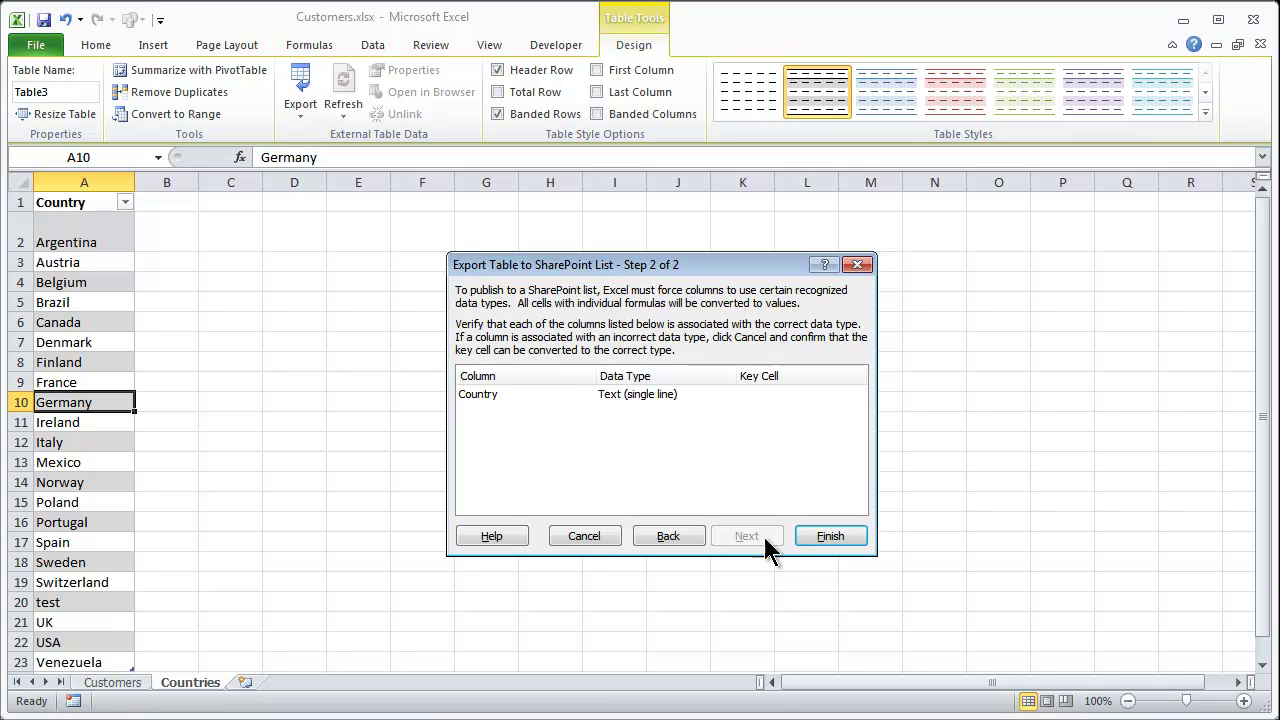
pyautogui.click(820, 536)
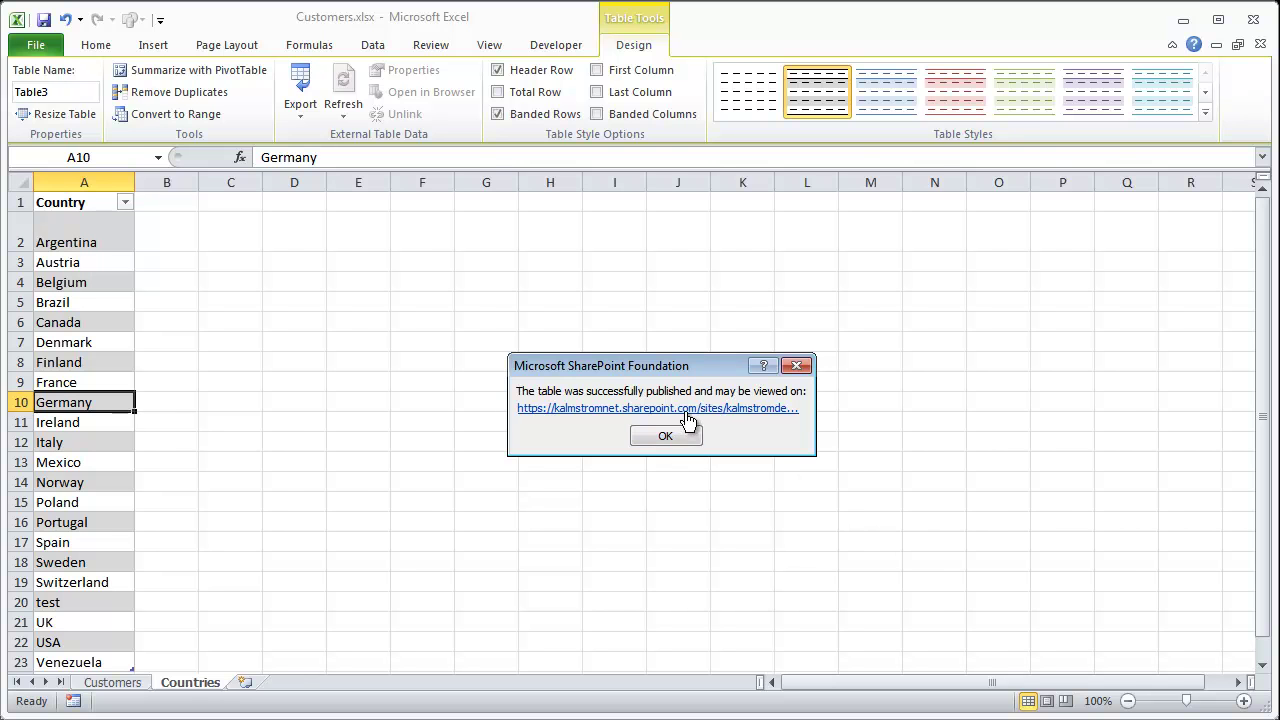
pyautogui.click(680, 434)
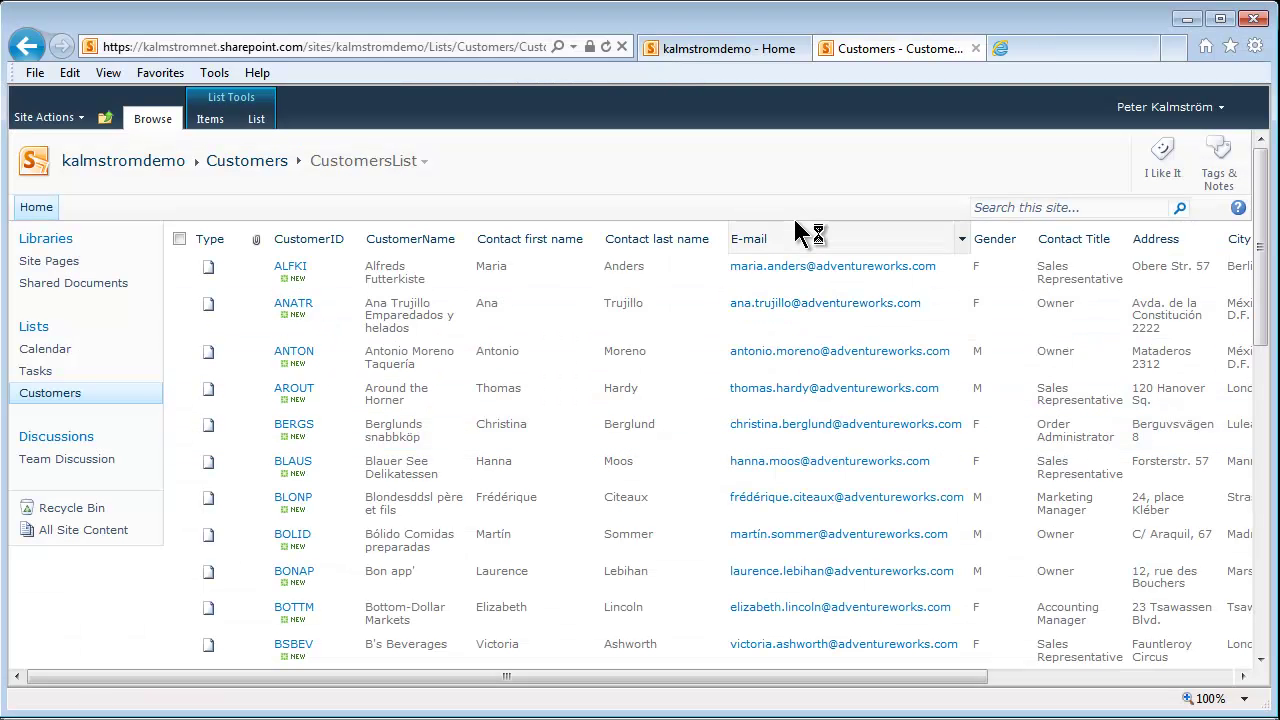
# - Set the Countries list to display on the Quick Launch via its title and navigation settings
pyautogui.click(347, 261)
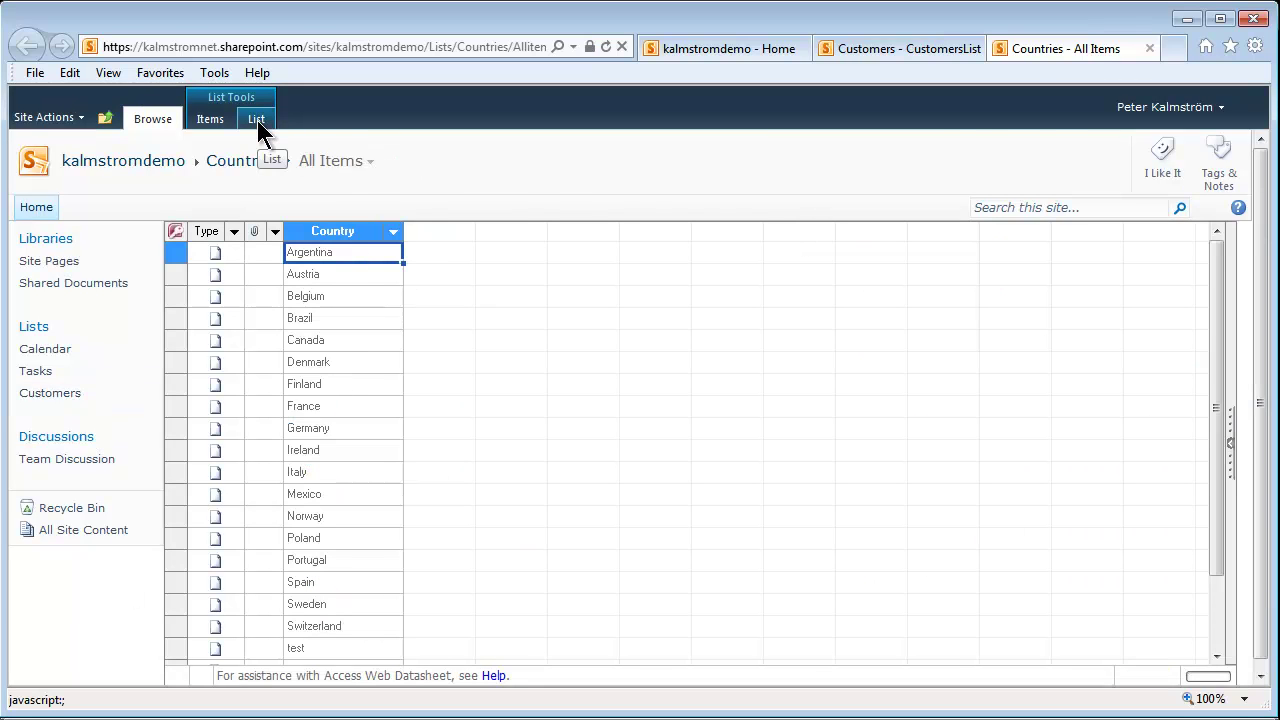
pyautogui.click(256, 119)
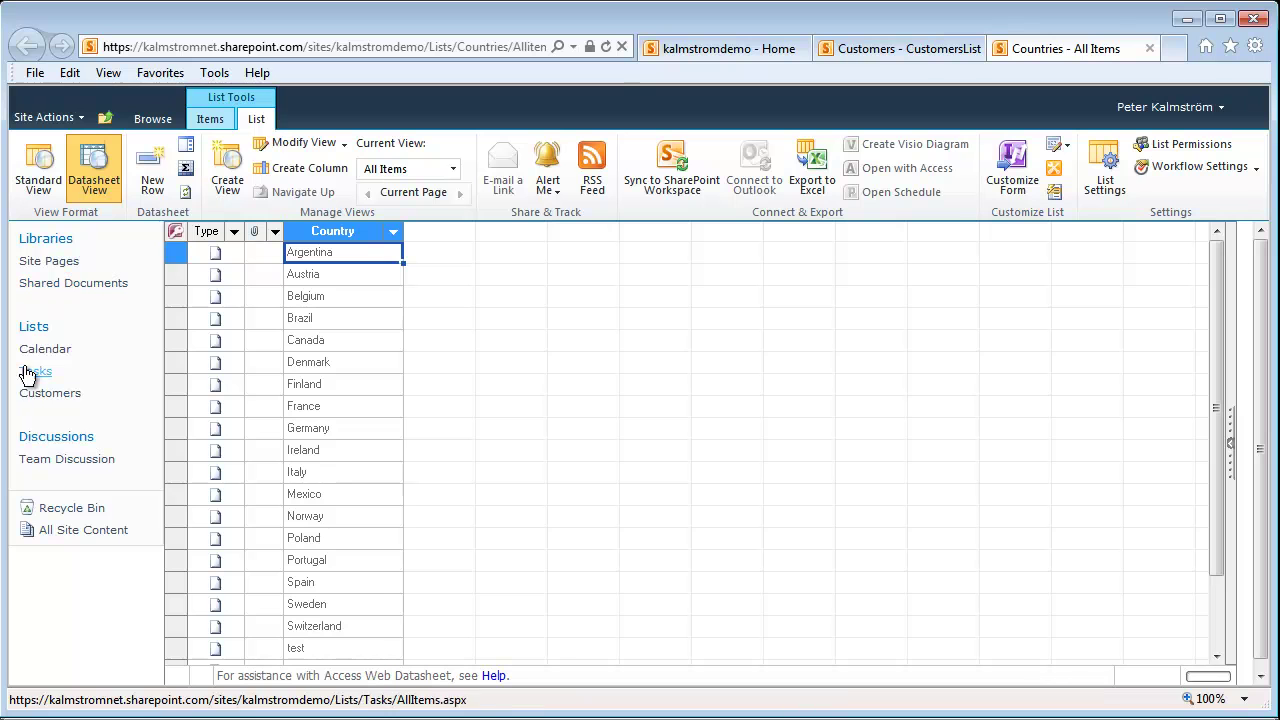
pyautogui.click(1112, 165)
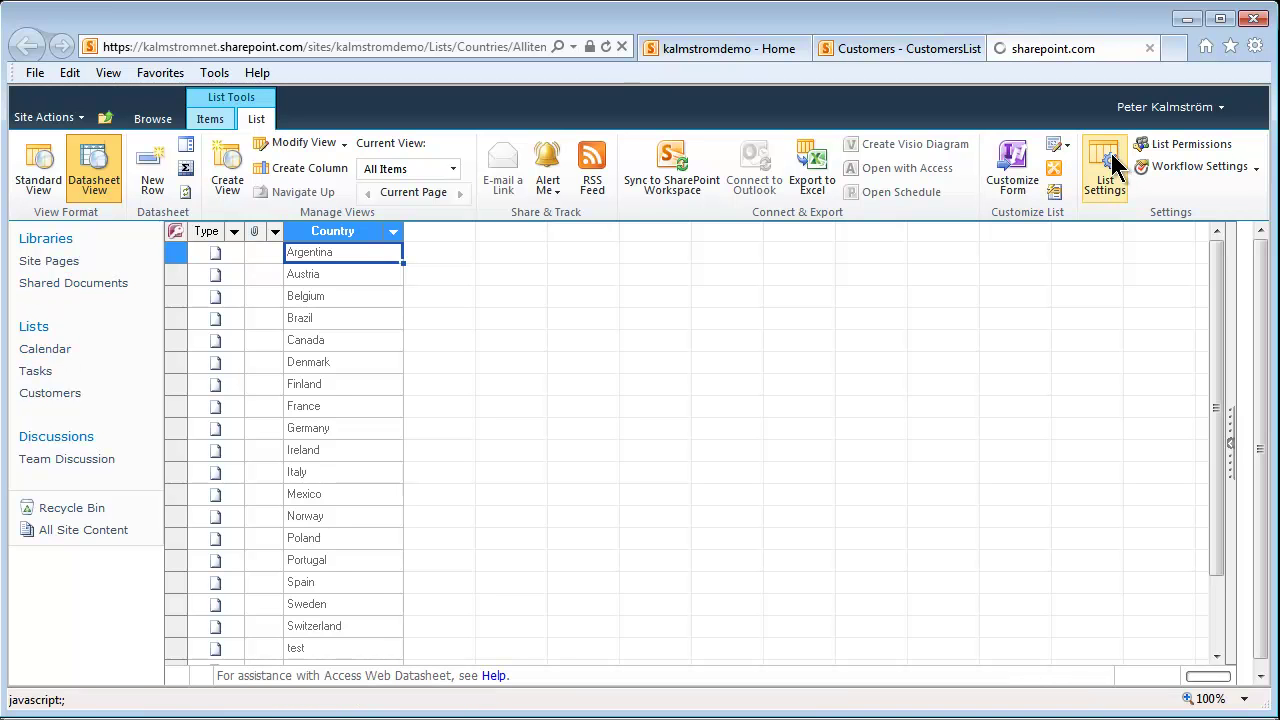
pyautogui.click(199, 397)
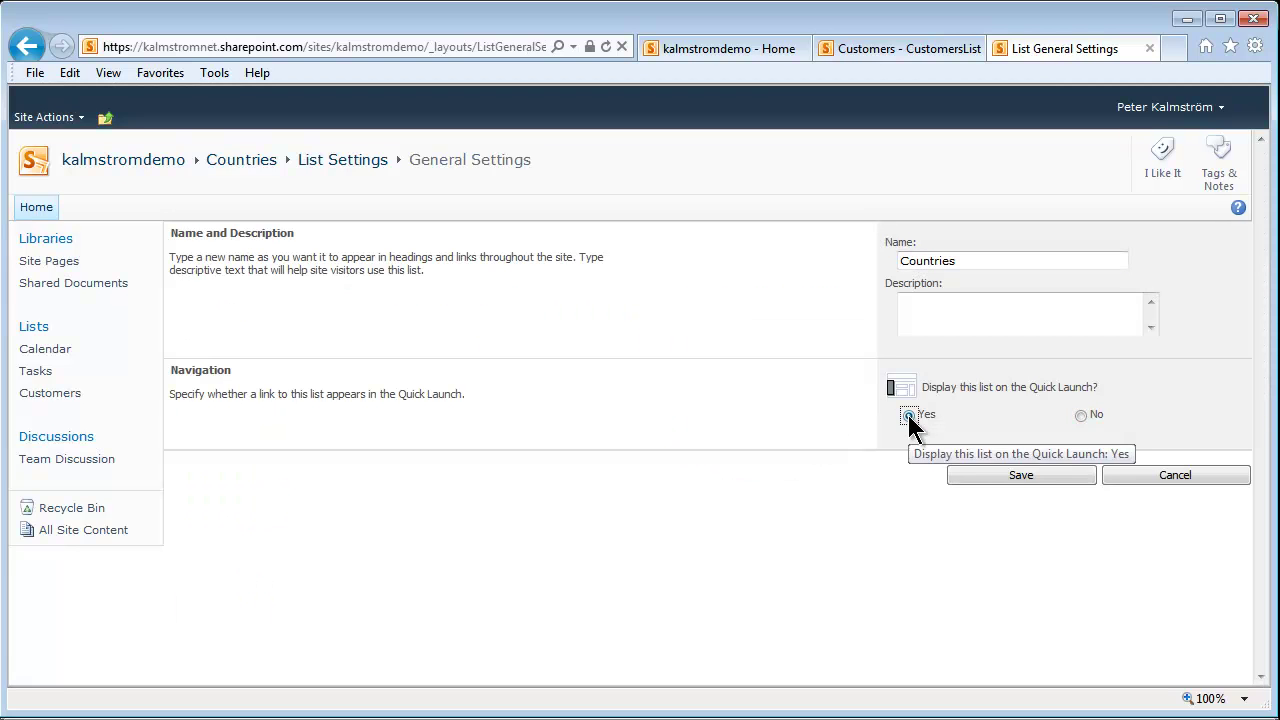
pyautogui.click(1015, 470)
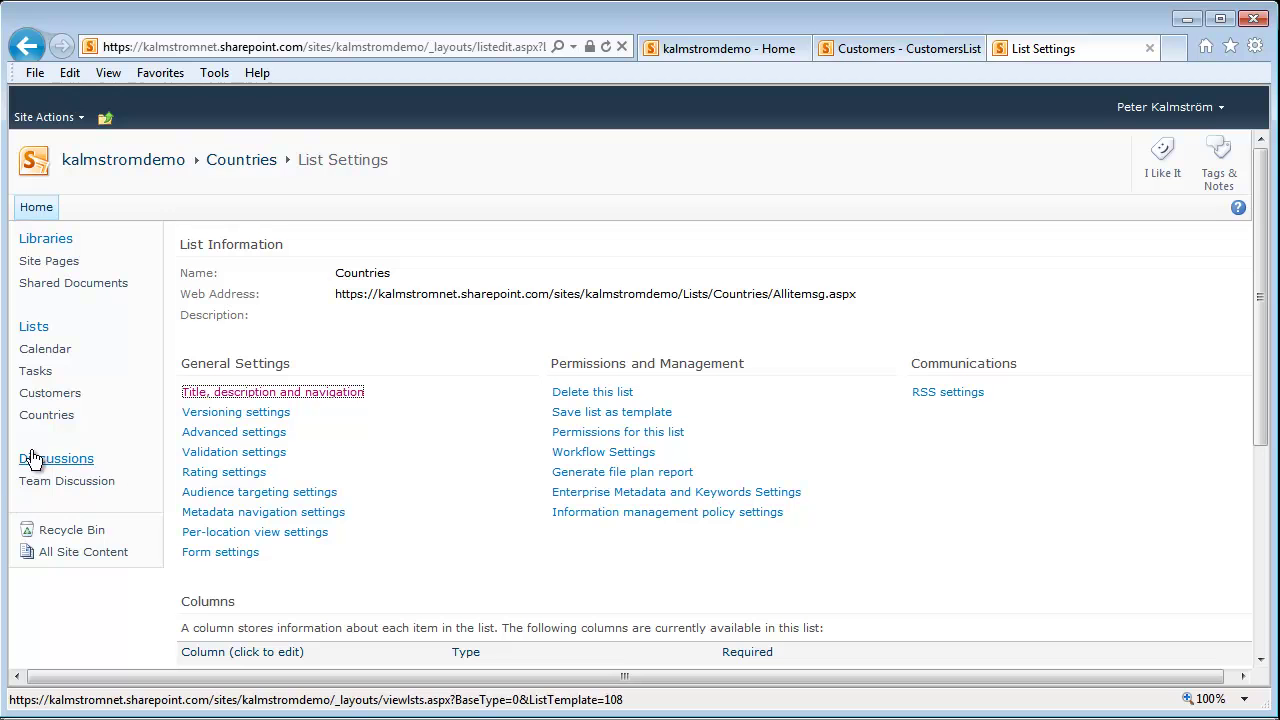
pyautogui.scroll(-3, 380, 612)
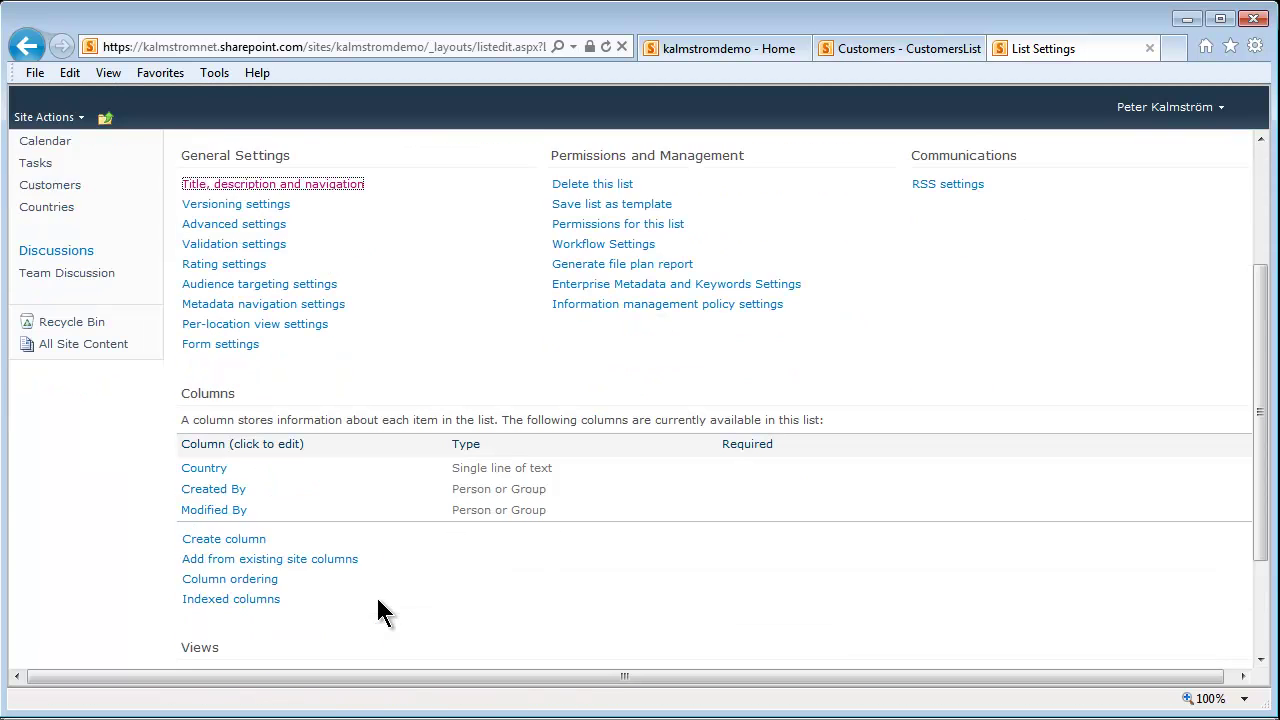
pyautogui.scroll(-4, 385, 612)
# - Create the default standard view CountriesList in Boxed style, hiding the Type and Attachments columns
pyautogui.click(215, 624)
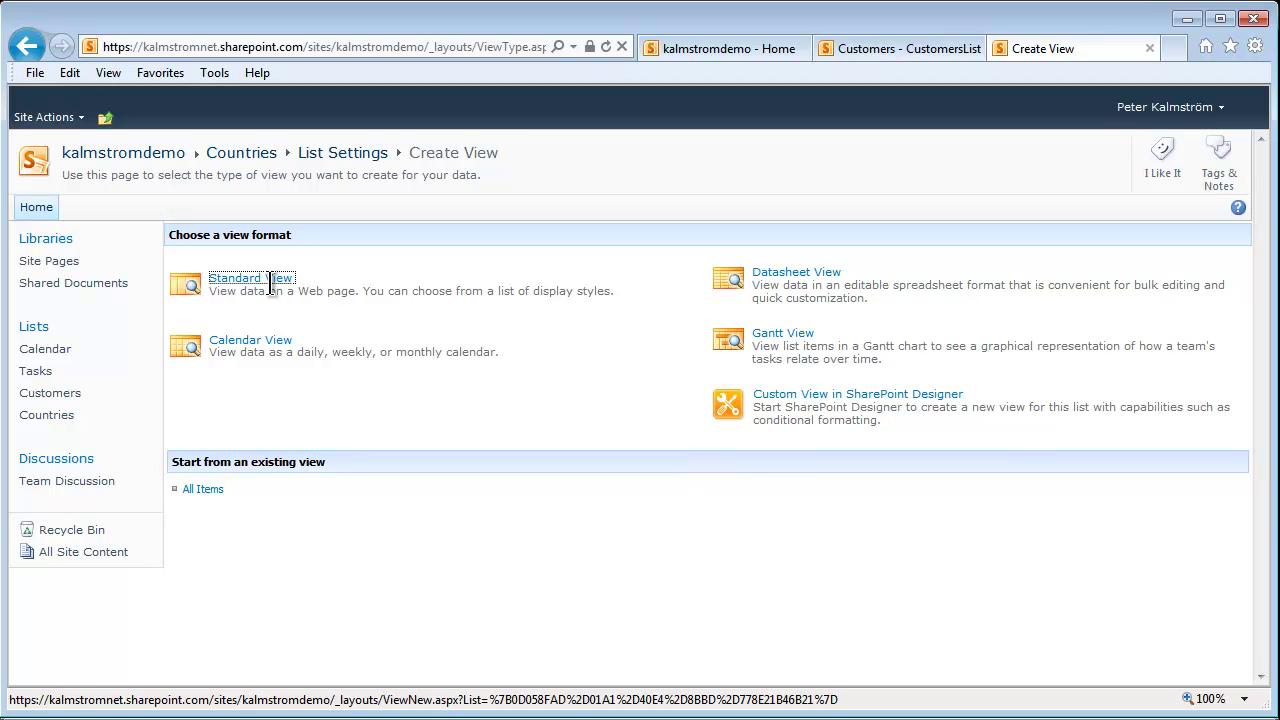
pyautogui.click(273, 287)
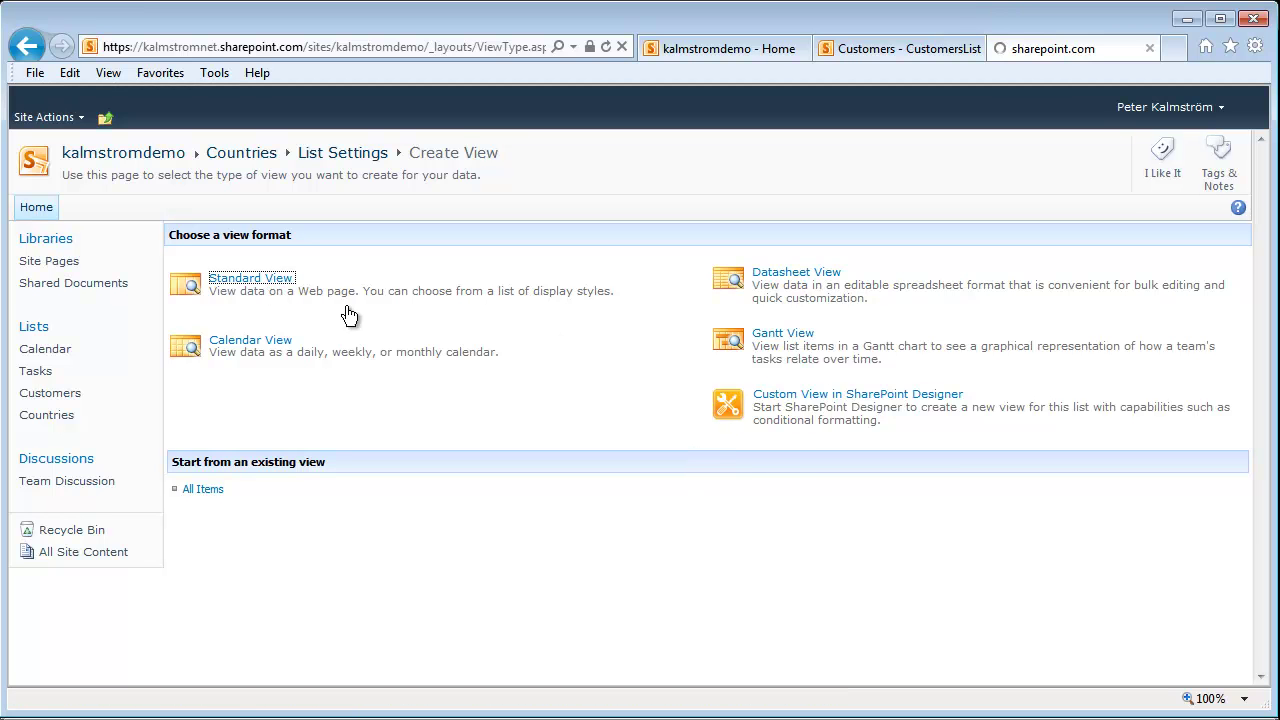
pyautogui.click(828, 339)
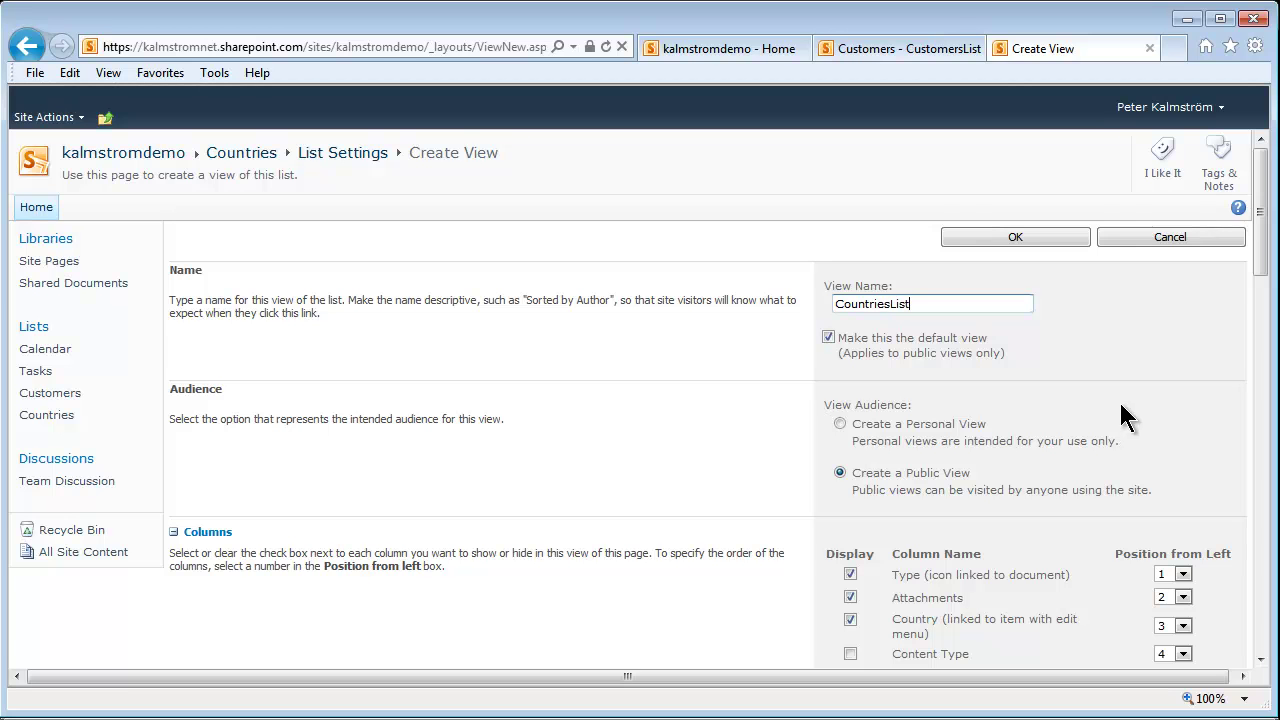
pyautogui.moveTo(1260, 247); pyautogui.dragTo(1257, 330)
pyautogui.click(850, 333)
pyautogui.click(850, 356)
pyautogui.moveTo(1258, 325); pyautogui.dragTo(1238, 568)
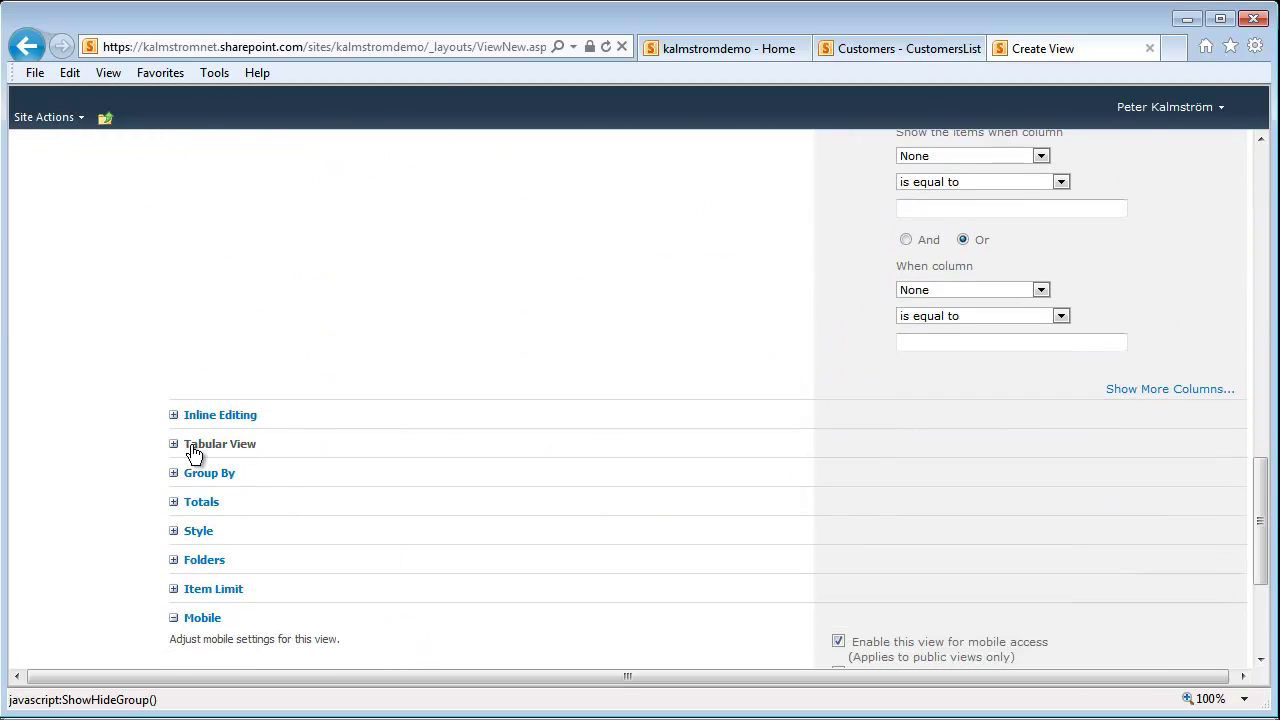
pyautogui.click(172, 531)
pyautogui.click(878, 600)
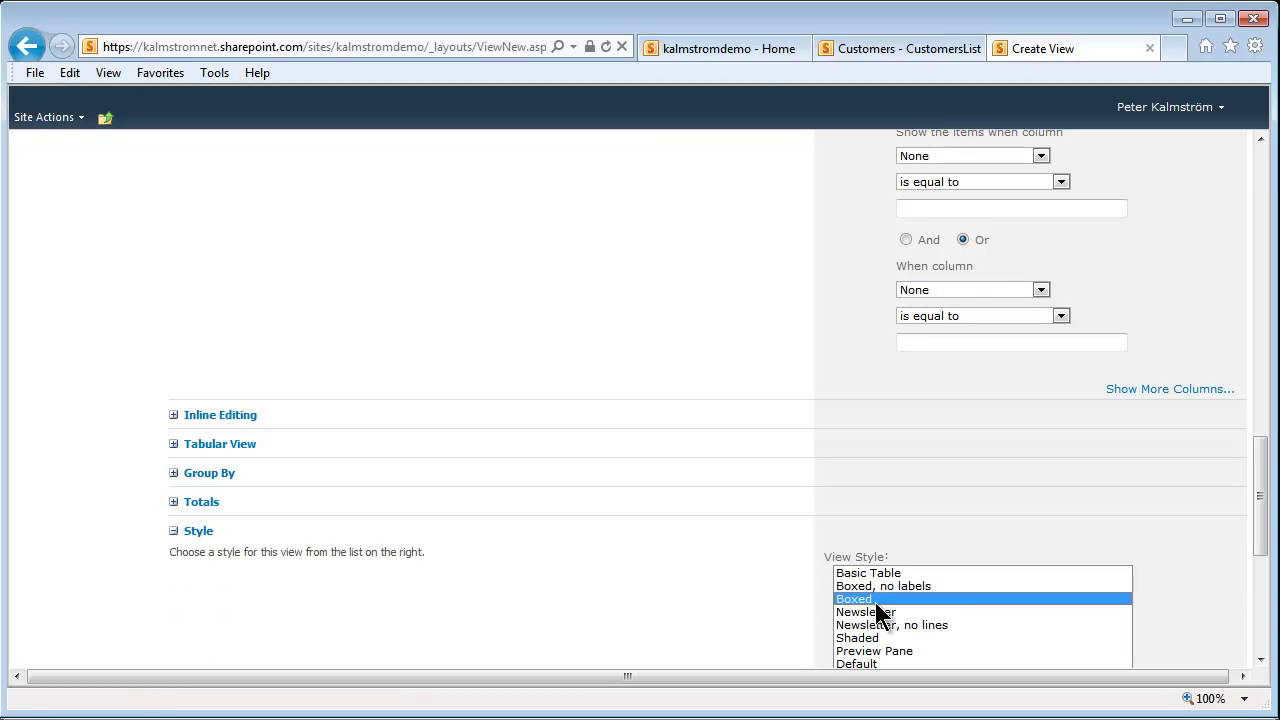
pyautogui.moveTo(1258, 538); pyautogui.dragTo(1246, 640)
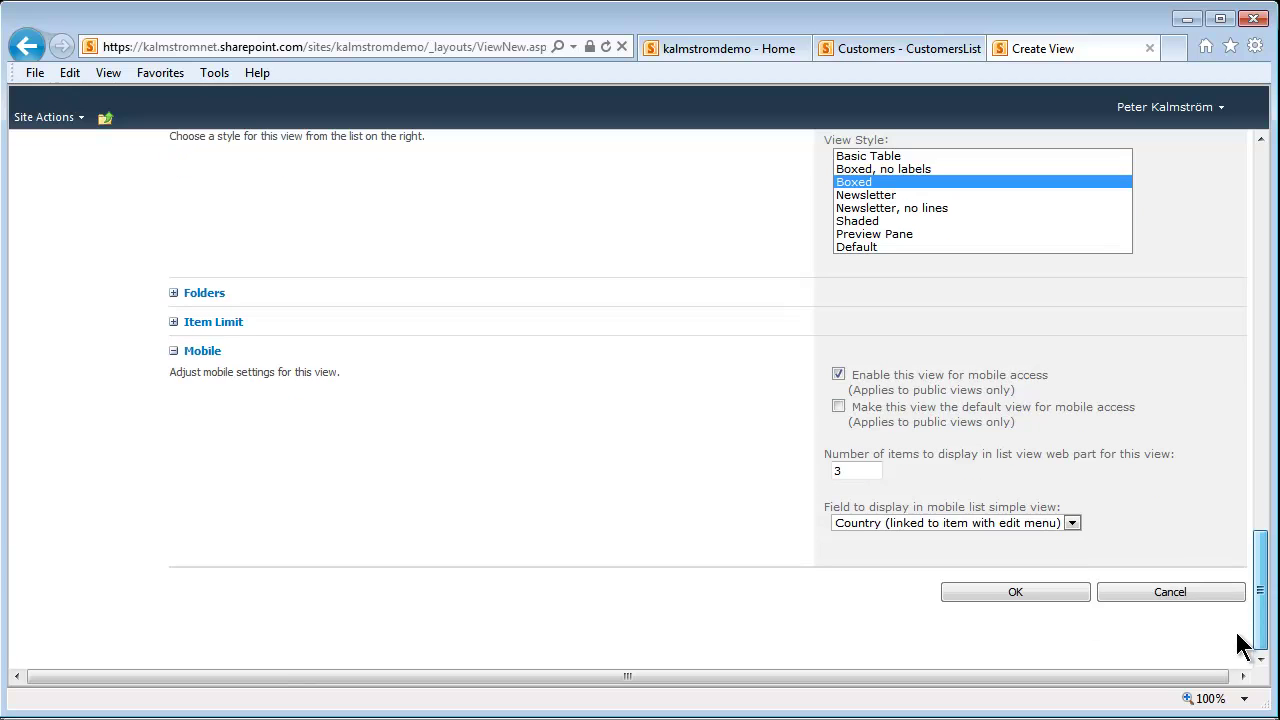
pyautogui.click(1038, 604)
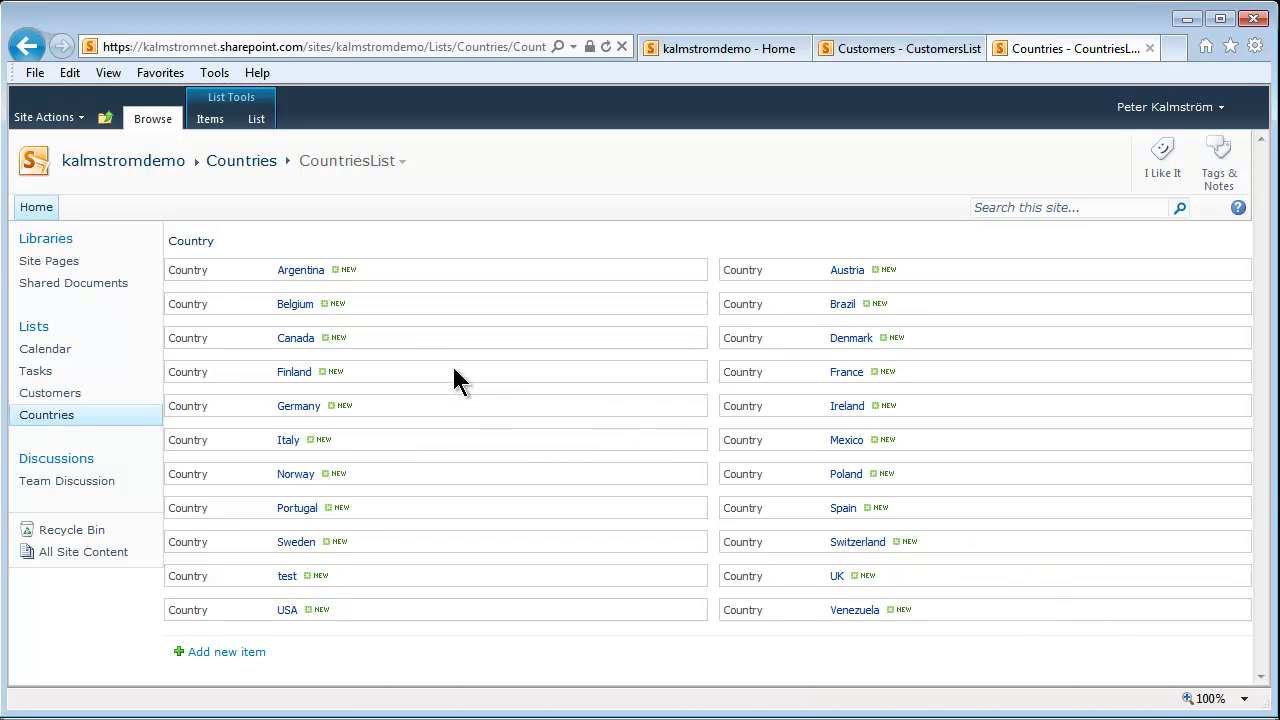
# - Open the Customers list, scroll across its columns, and show the List tab commands
pyautogui.click(55, 397)
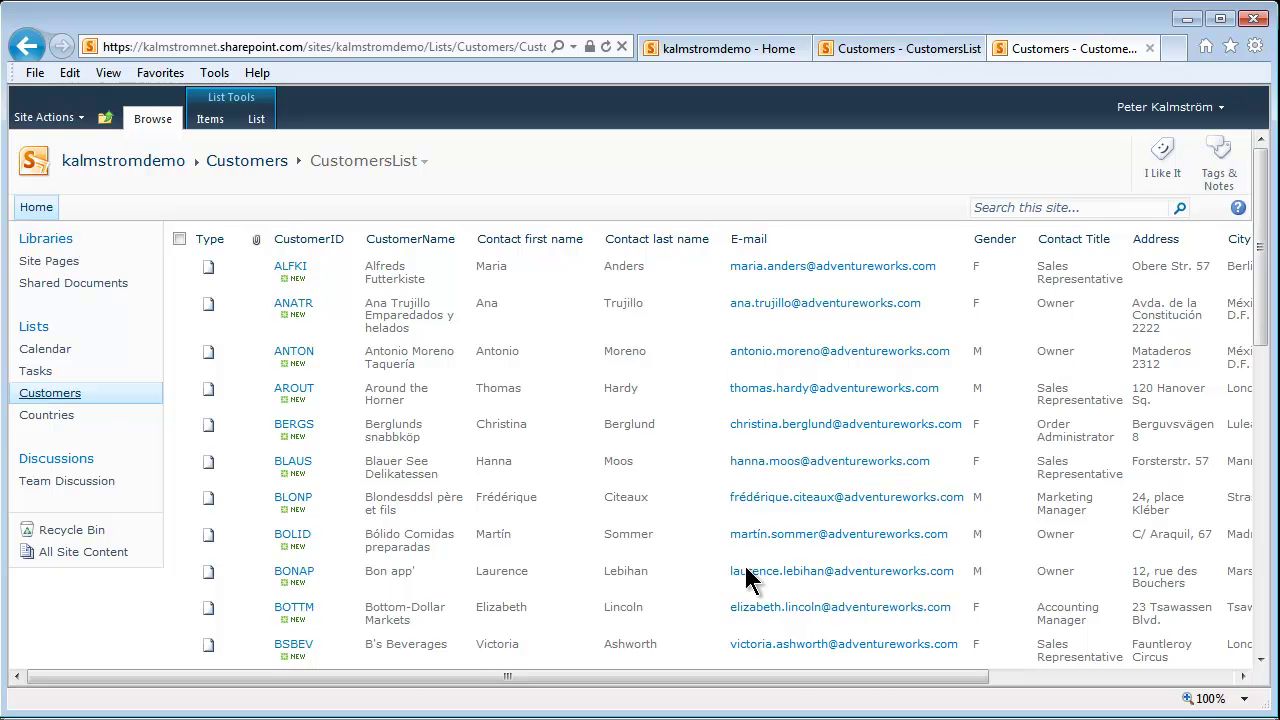
pyautogui.moveTo(777, 678); pyautogui.dragTo(1120, 680)
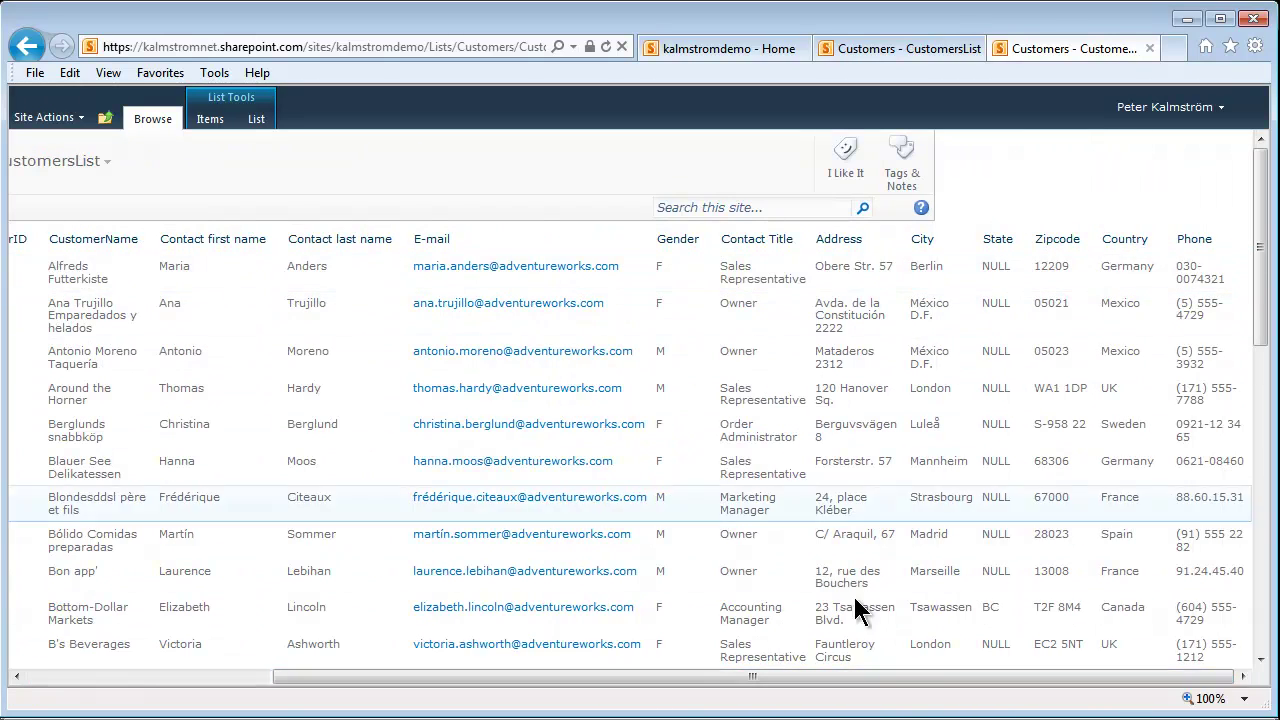
pyautogui.moveTo(914, 678); pyautogui.dragTo(571, 689)
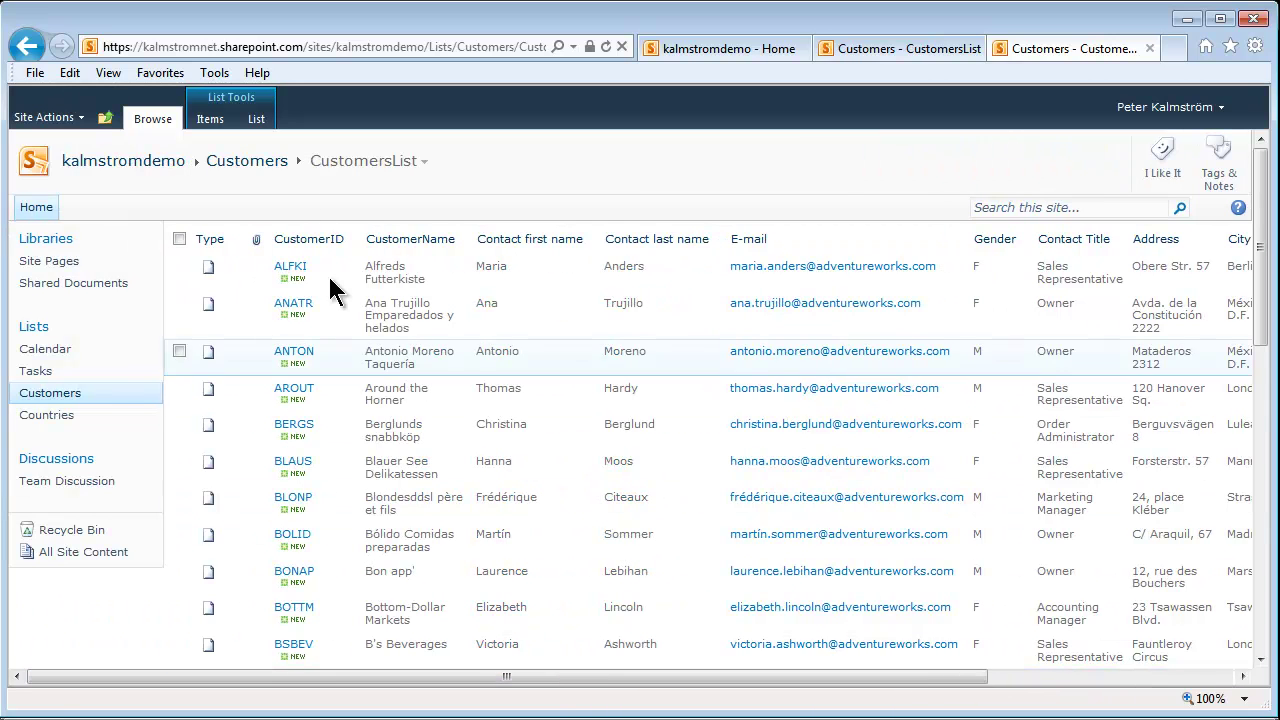
pyautogui.click(256, 120)
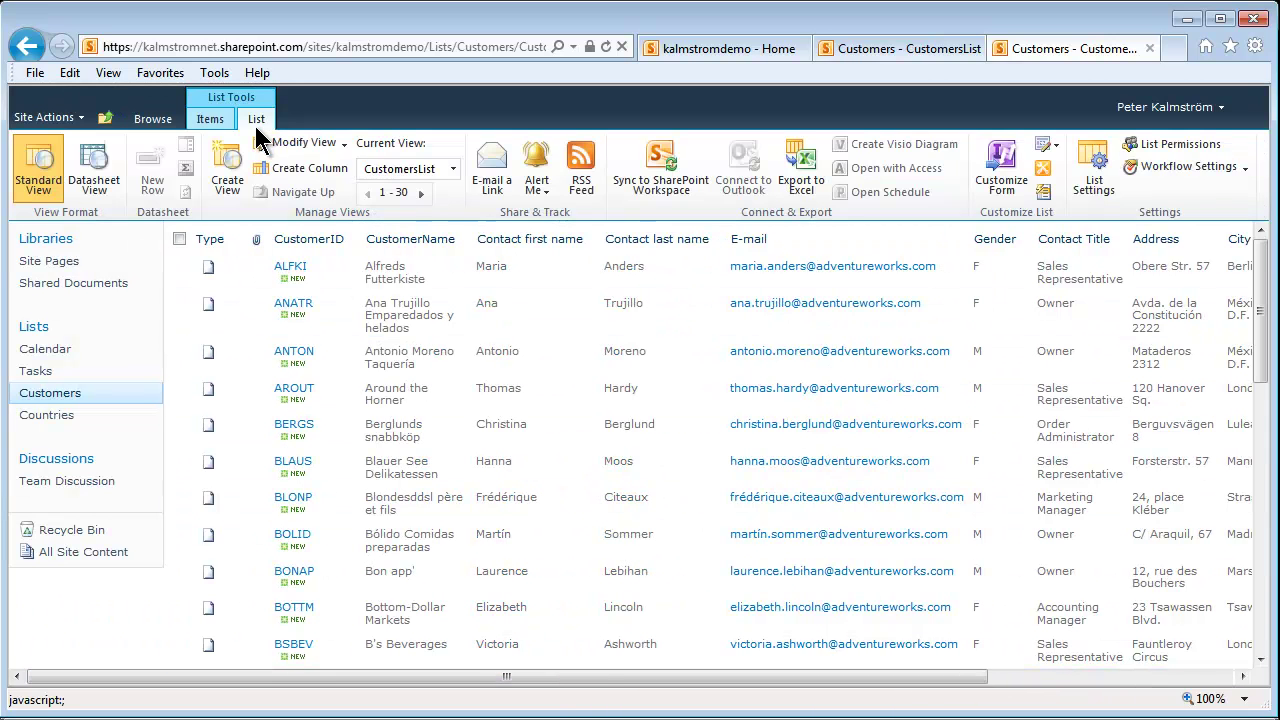
# - Create a lookup column in Customers drawing values from the Countries list's Country column
pyautogui.click(330, 176)
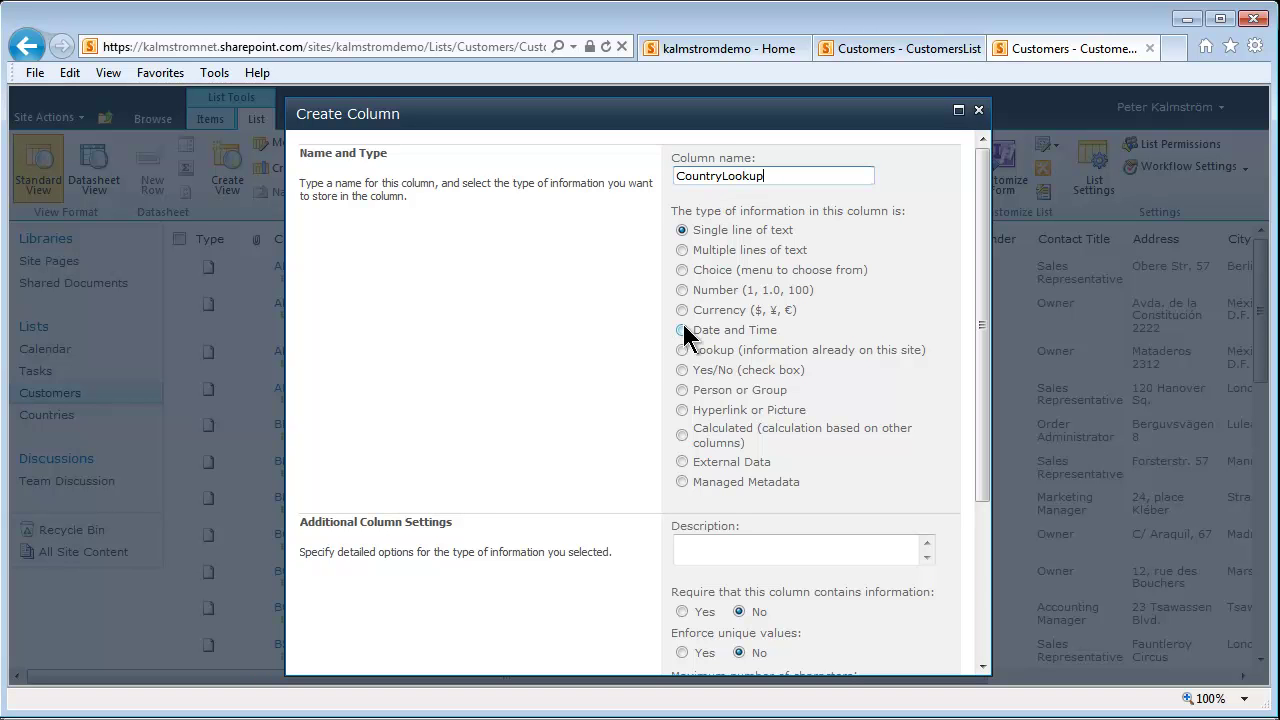
pyautogui.click(681, 350)
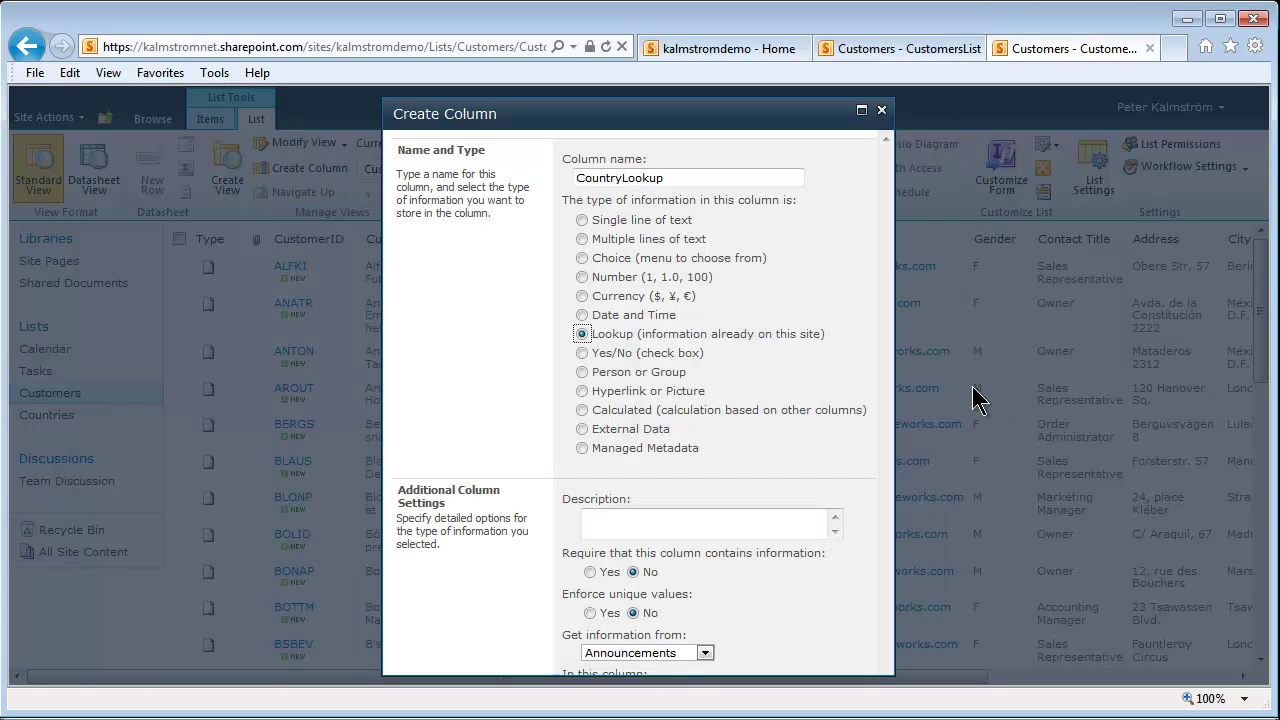
pyautogui.moveTo(886, 371); pyautogui.dragTo(880, 505)
pyautogui.click(704, 360)
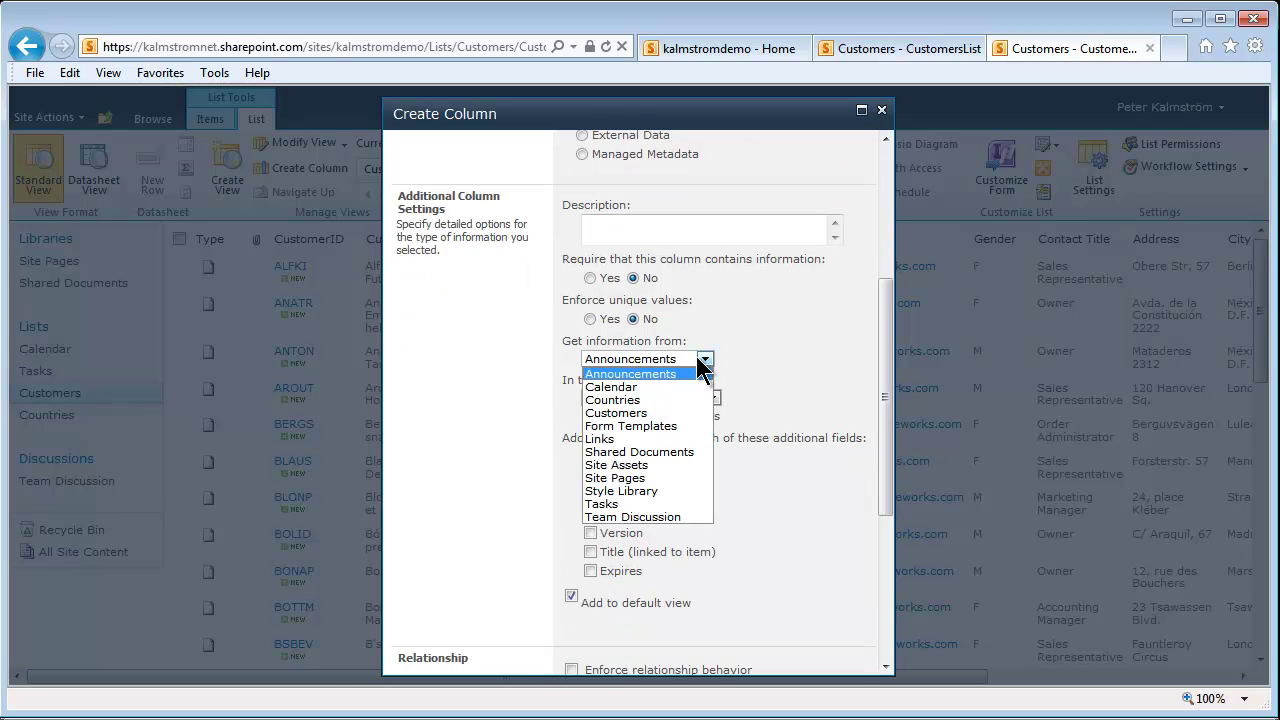
pyautogui.click(668, 399)
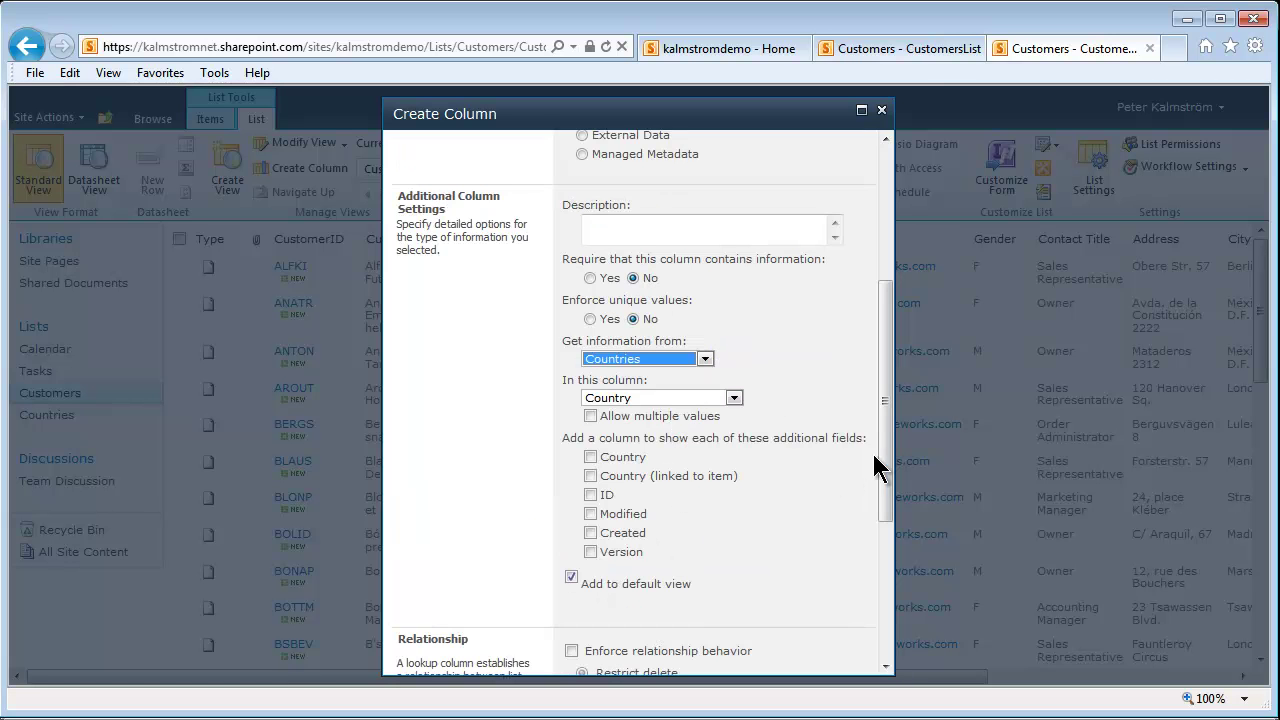
pyautogui.moveTo(886, 466); pyautogui.dragTo(886, 605)
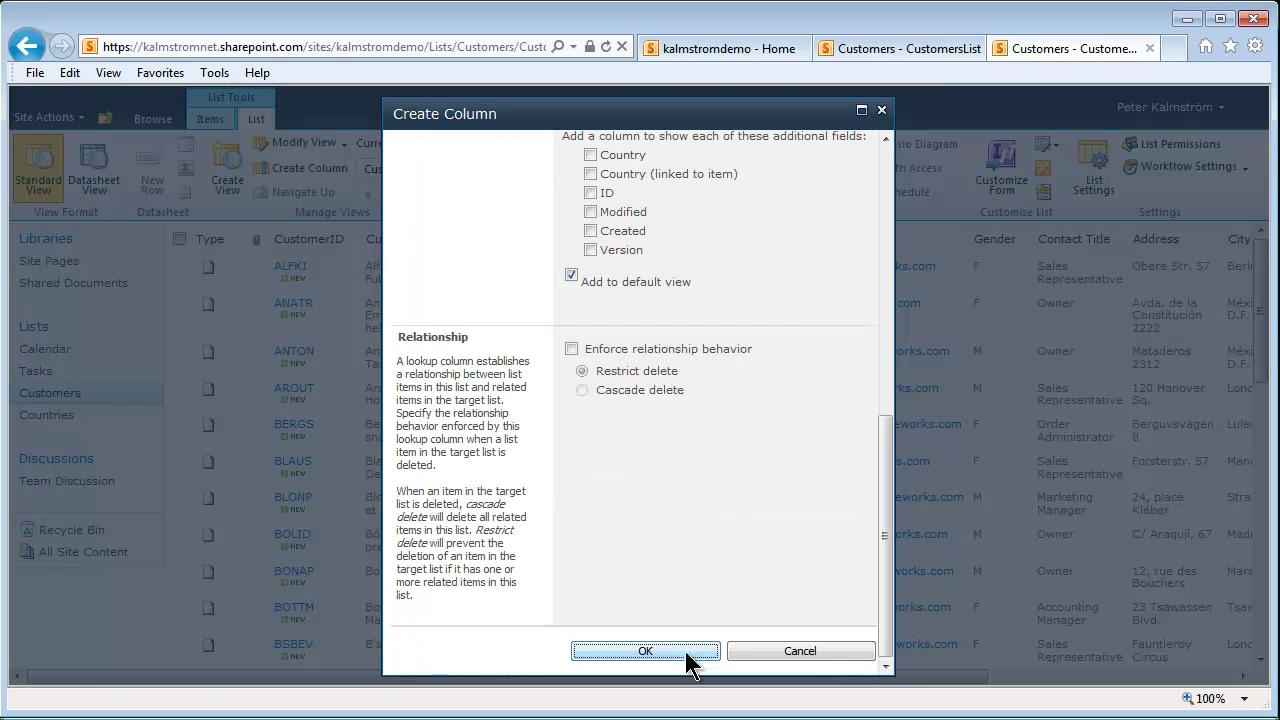
pyautogui.click(687, 652)
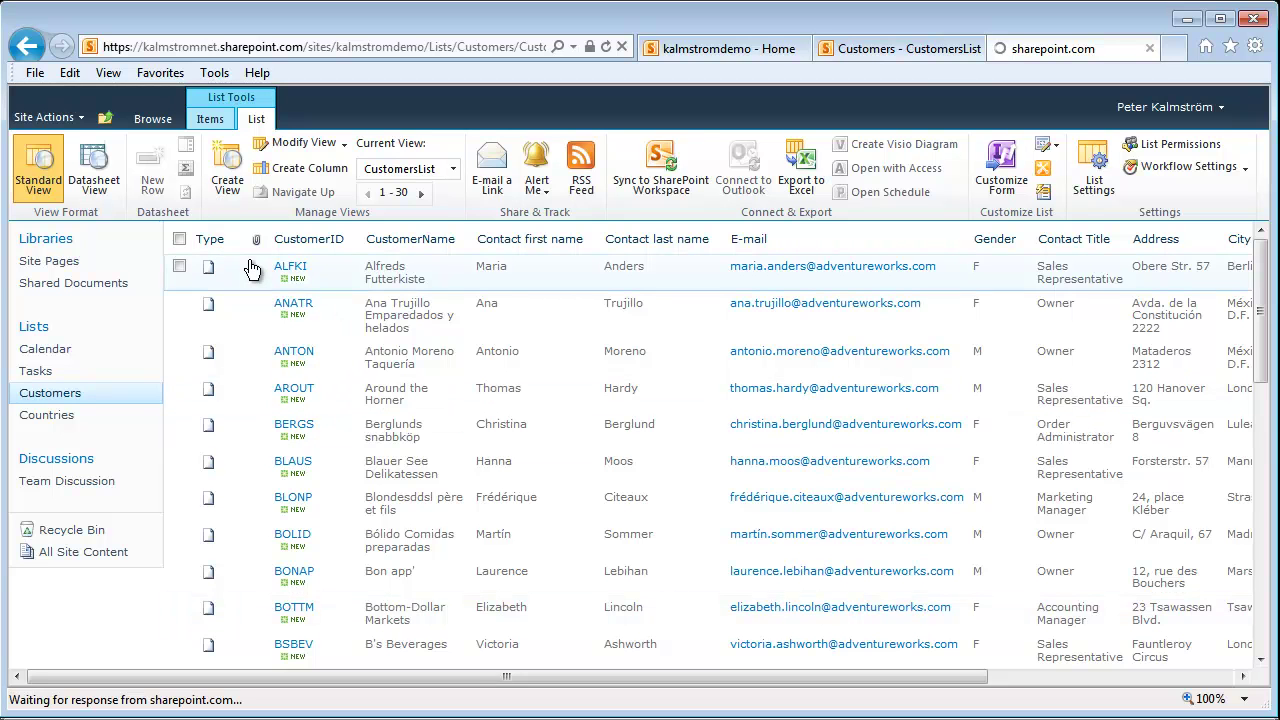
# - Switch Customers to Datasheet View and check the country choices offered in CountryLookup
pyautogui.click(94, 176)
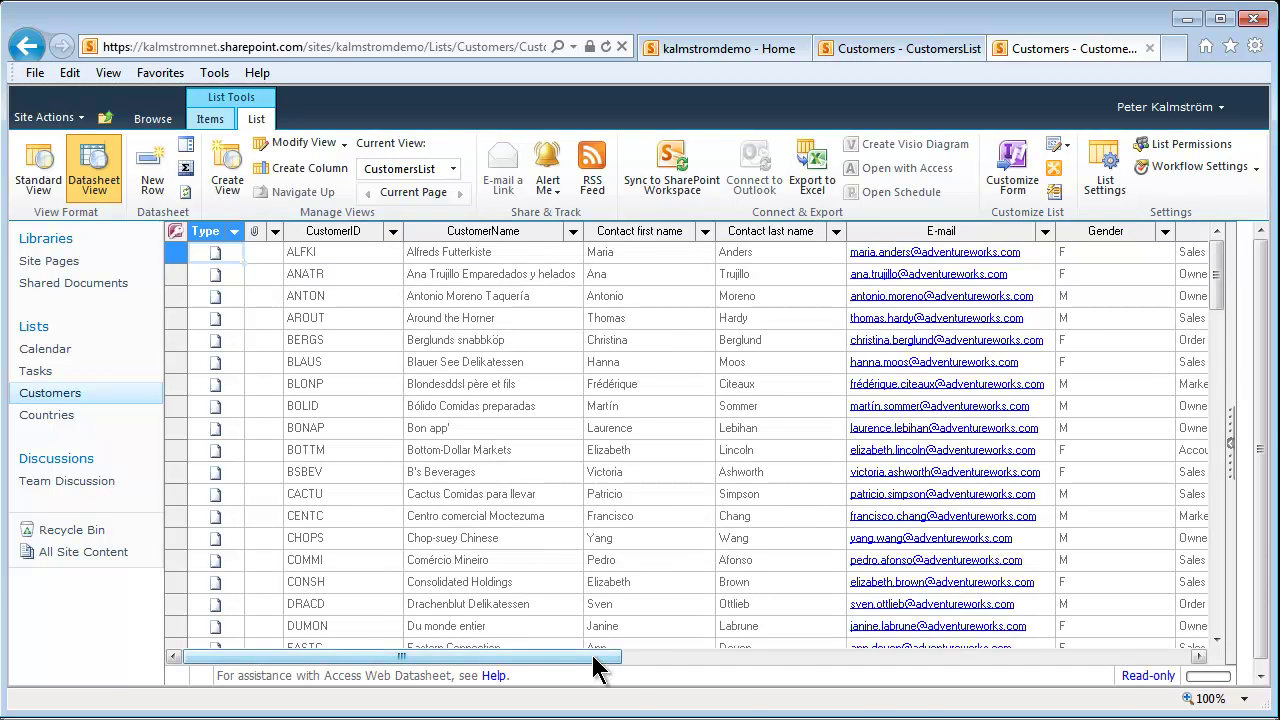
pyautogui.click(840, 232)
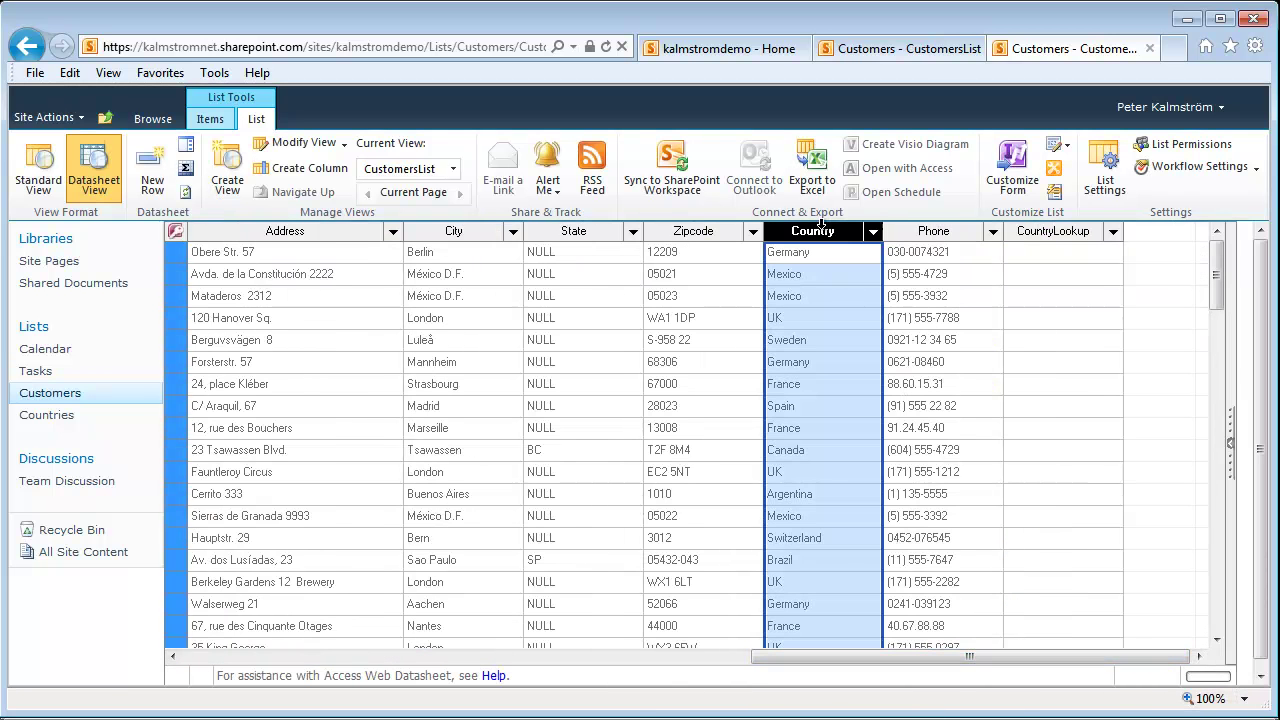
pyautogui.click(1046, 250)
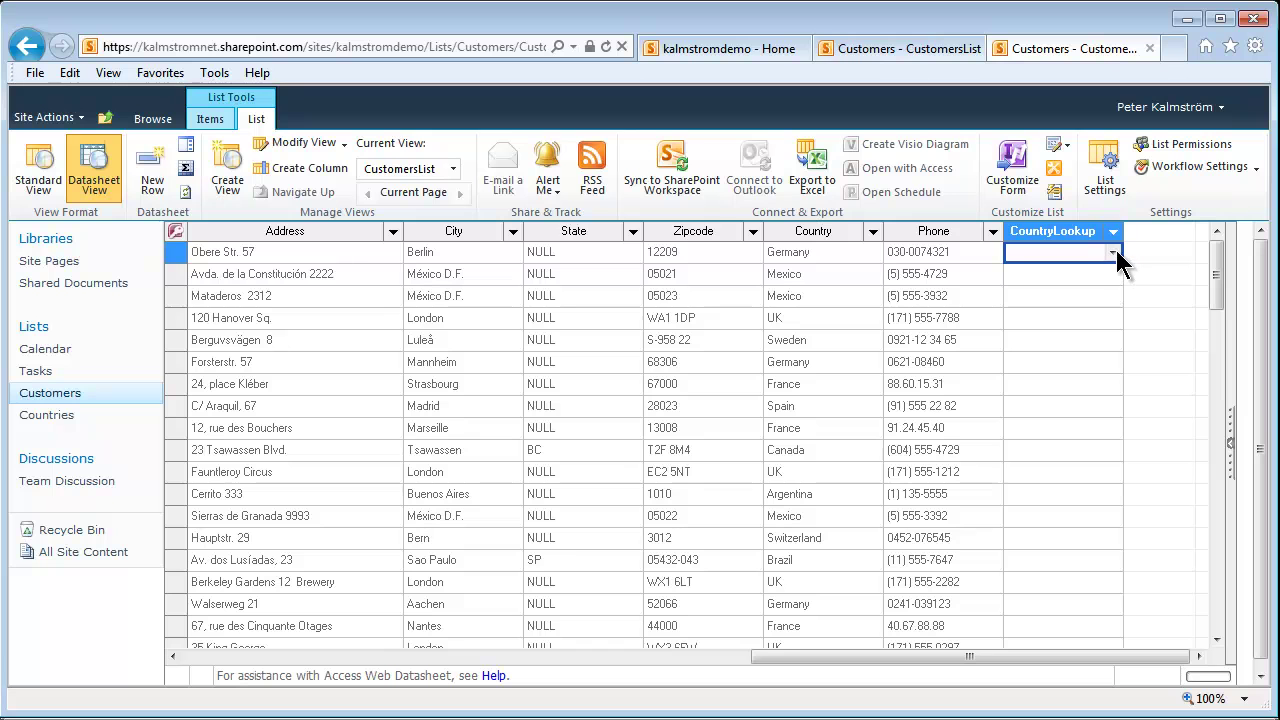
pyautogui.click(1113, 252)
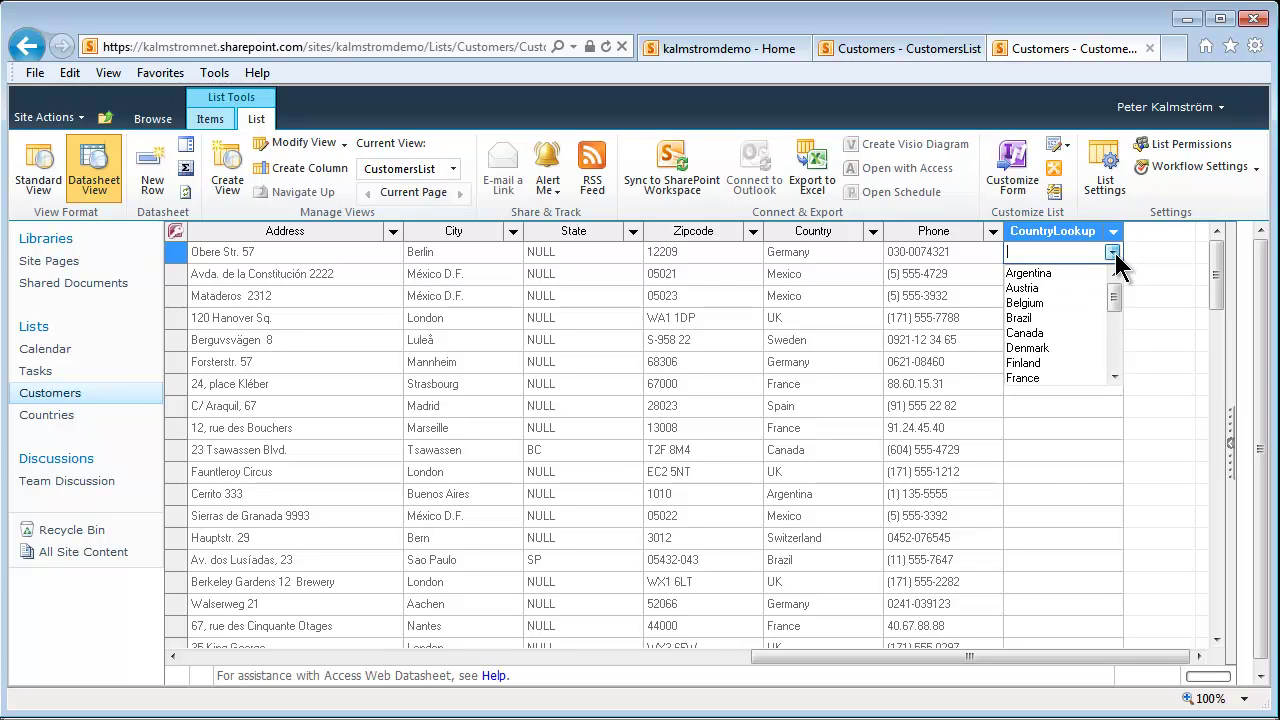
pyautogui.moveTo(1113, 297)
pyautogui.mouseDown()
pyautogui.moveTo(1114, 346)
pyautogui.moveTo(1113, 297)
pyautogui.mouseUp()
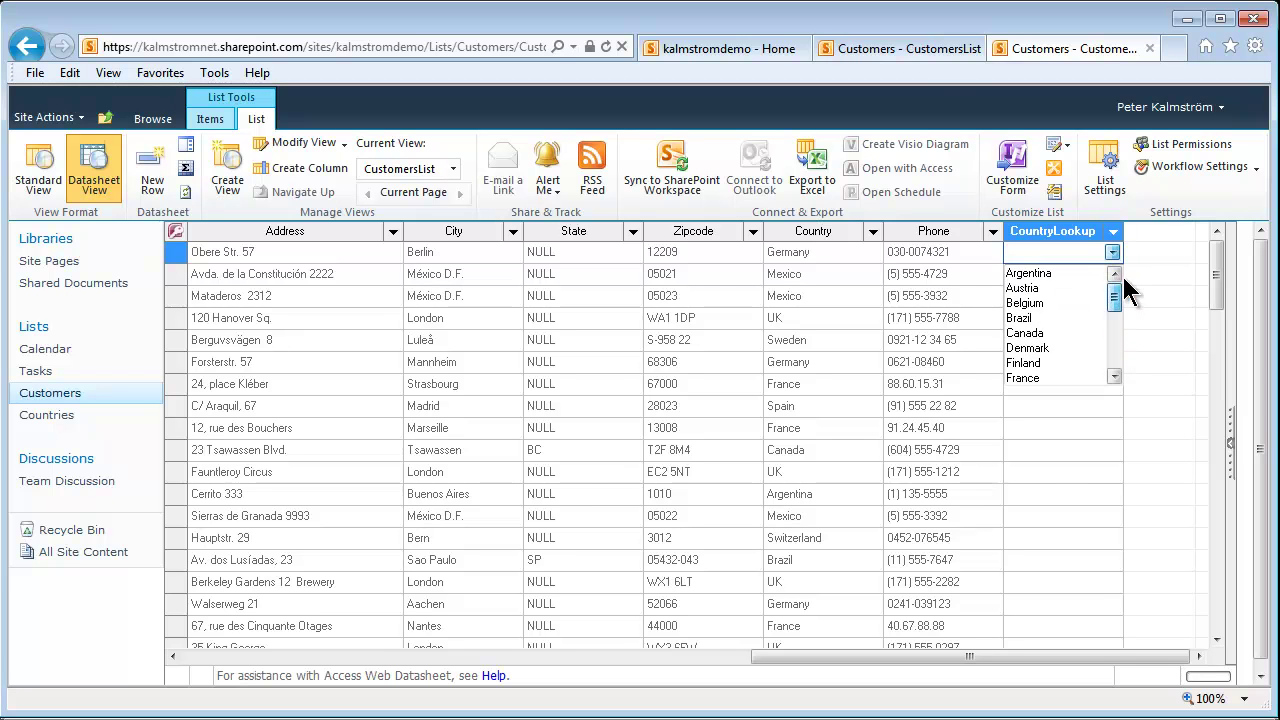
pyautogui.click(972, 260)
# - Copy all Country column values into the CountryLookup column, then select the empty last row
pyautogui.click(812, 236)
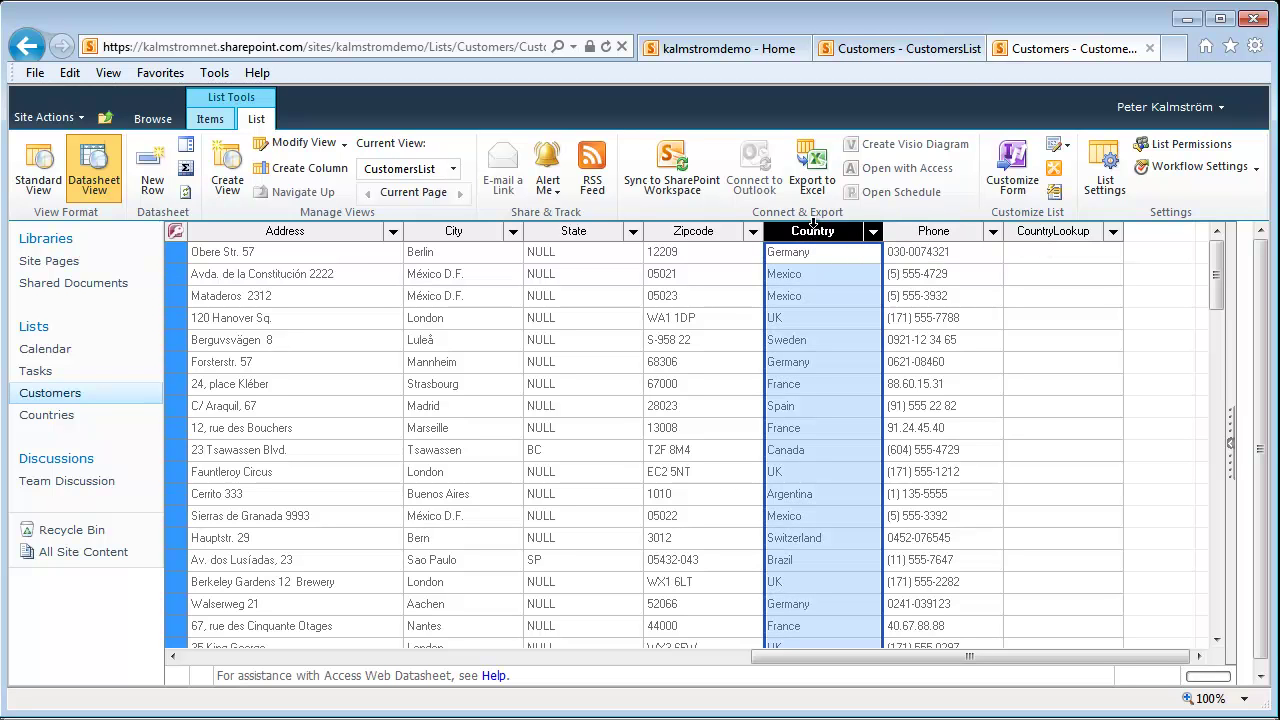
pyautogui.rightClick(813, 224)
pyautogui.click(845, 258)
pyautogui.click(1052, 232)
pyautogui.rightClick(1056, 233)
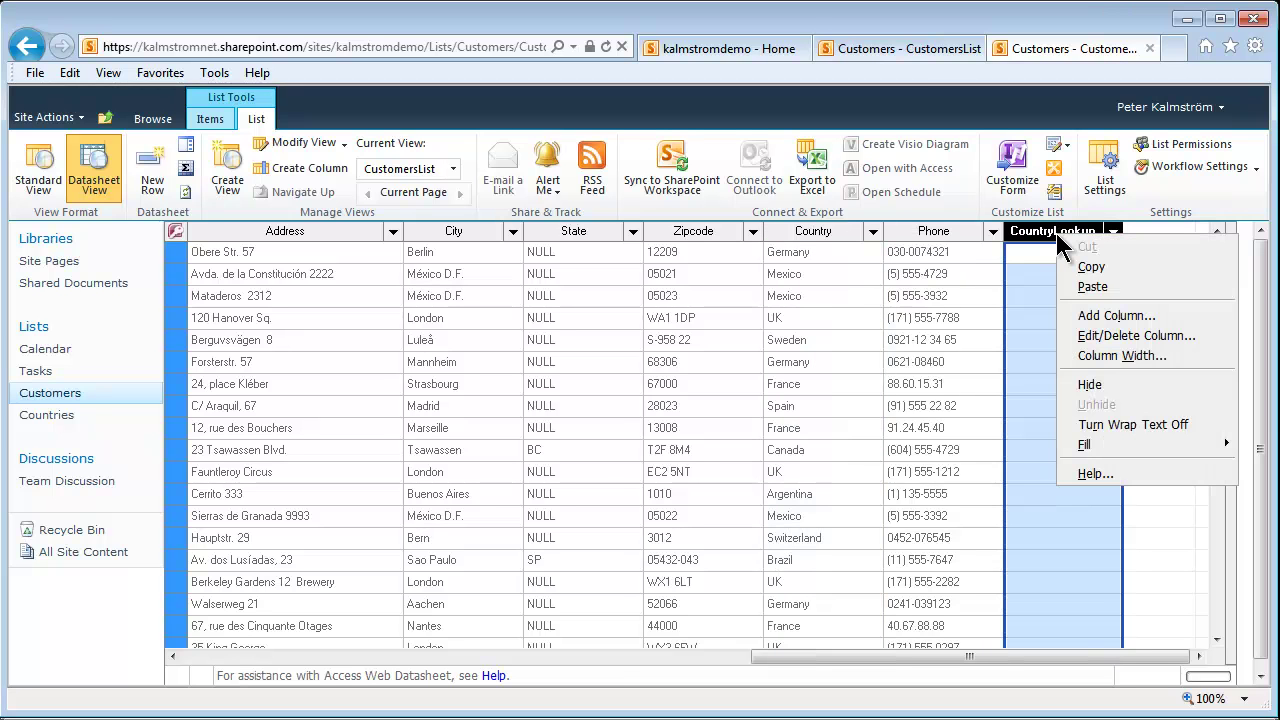
pyautogui.click(1090, 288)
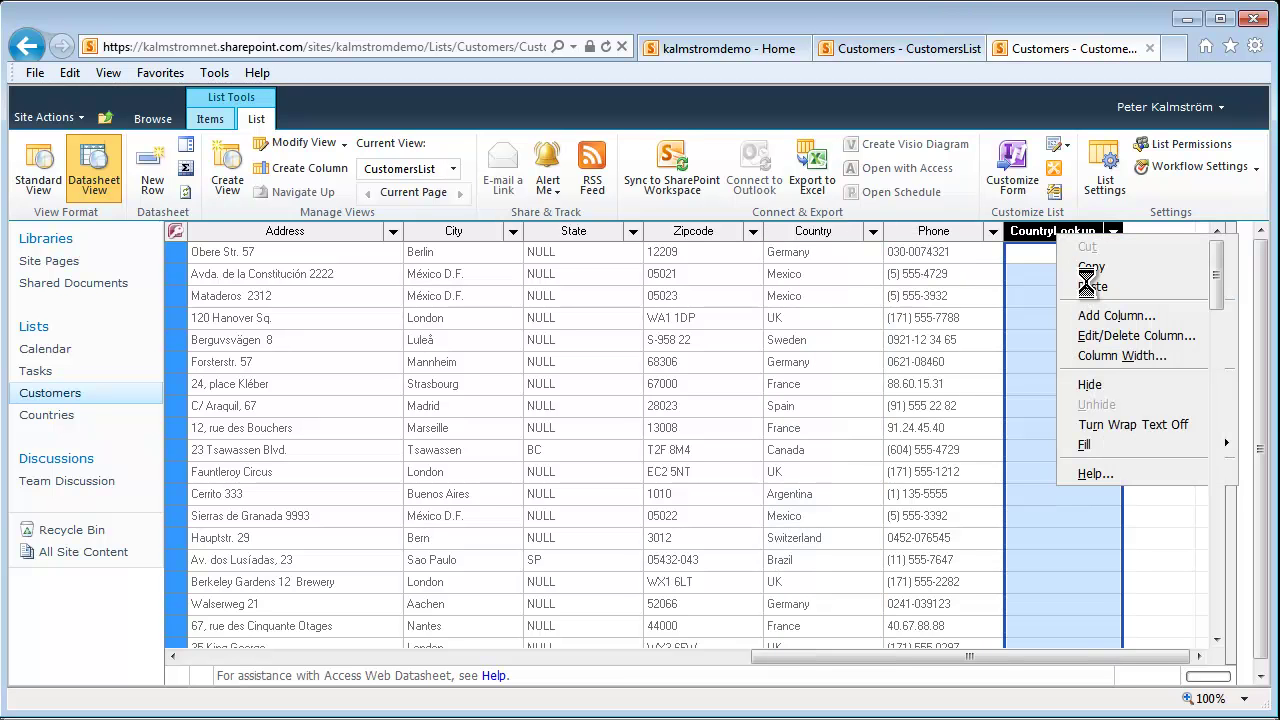
pyautogui.click(1068, 278)
pyautogui.scroll(-20, 1065, 435)
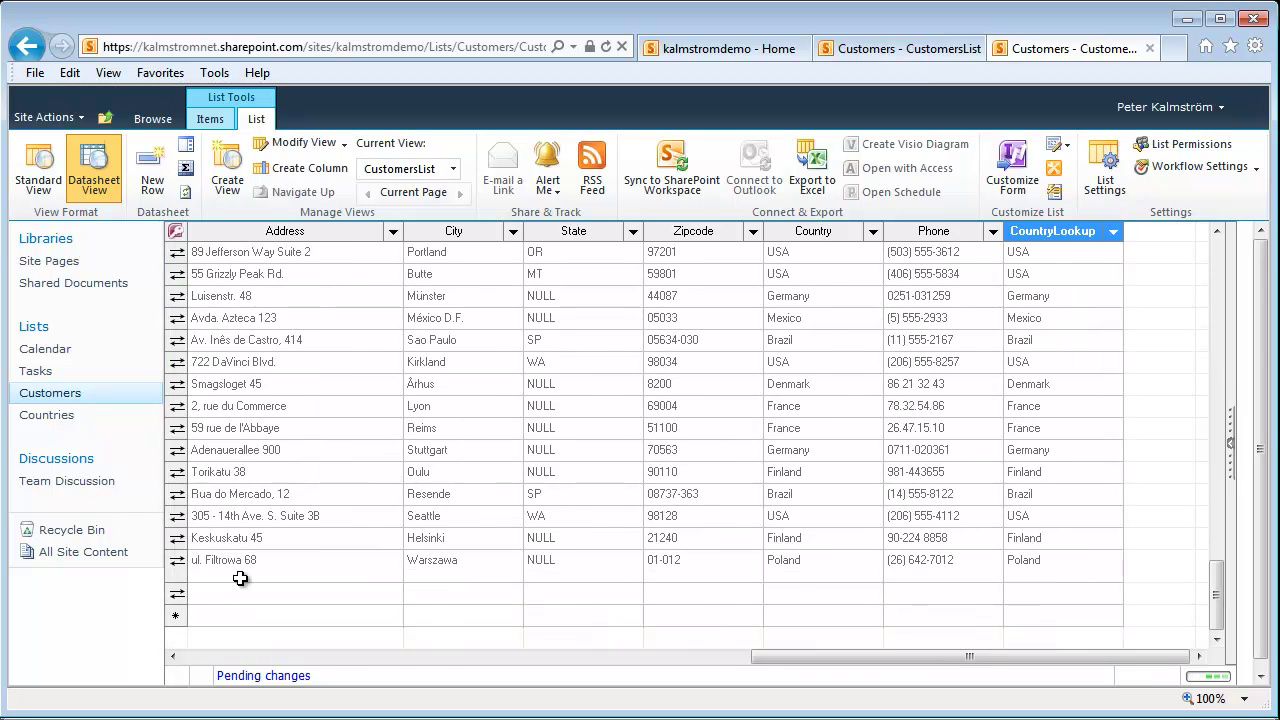
pyautogui.click(176, 593)
# - Delete the blank last row from the Customers datasheet
pyautogui.press('Delete')
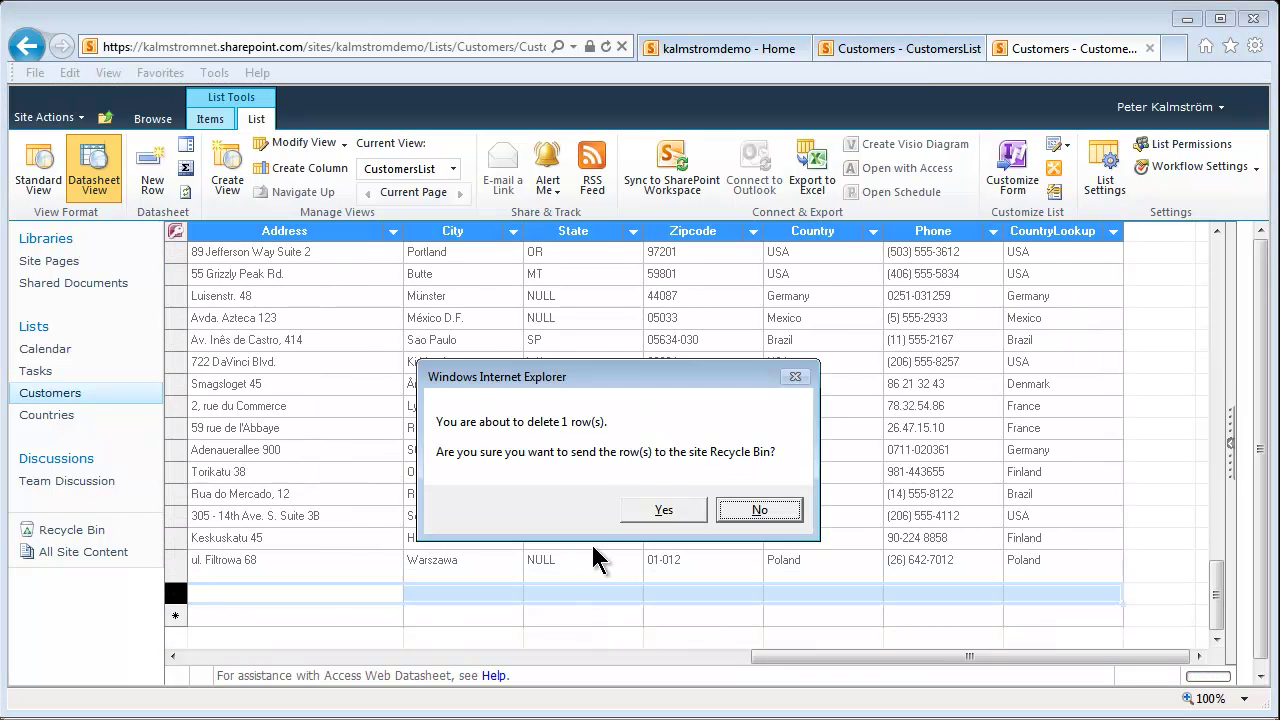
pyautogui.click(661, 511)
pyautogui.scroll(10, 659, 515)
pyautogui.scroll(6, 659, 515)
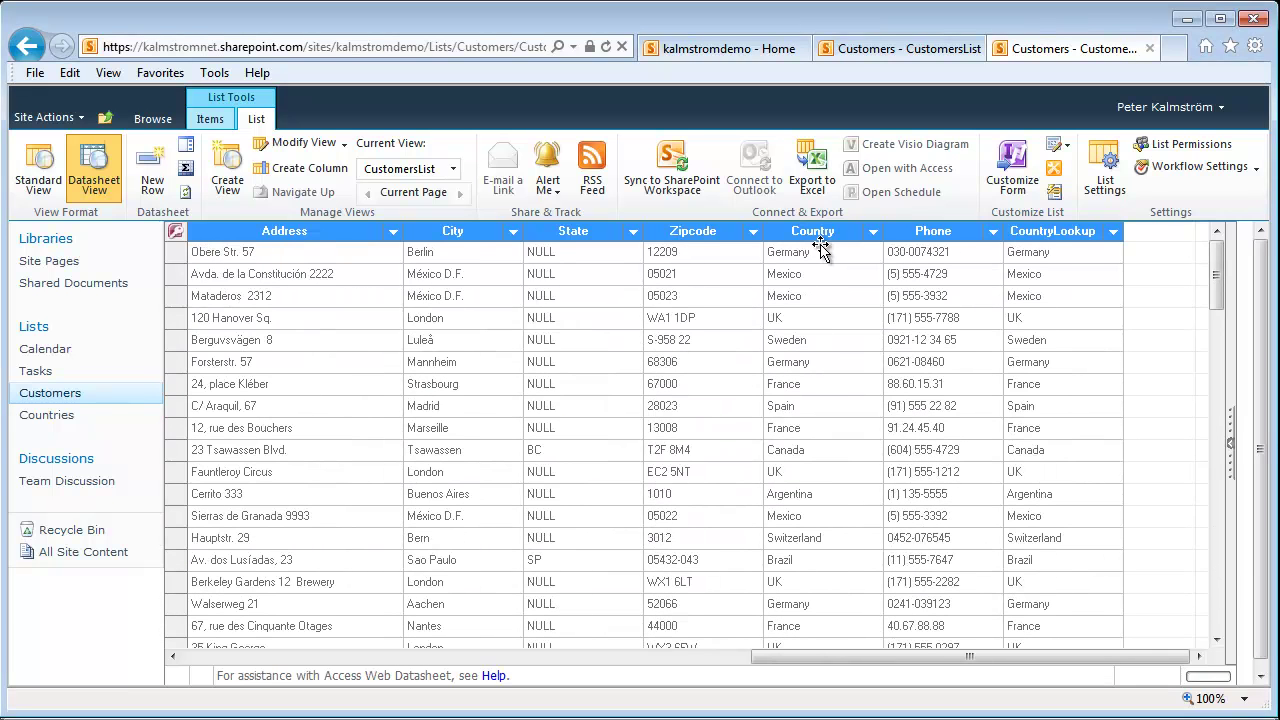
# - Permanently delete the Country column through the Customers list settings
pyautogui.click(1085, 168)
pyautogui.scroll(-6, 600, 510)
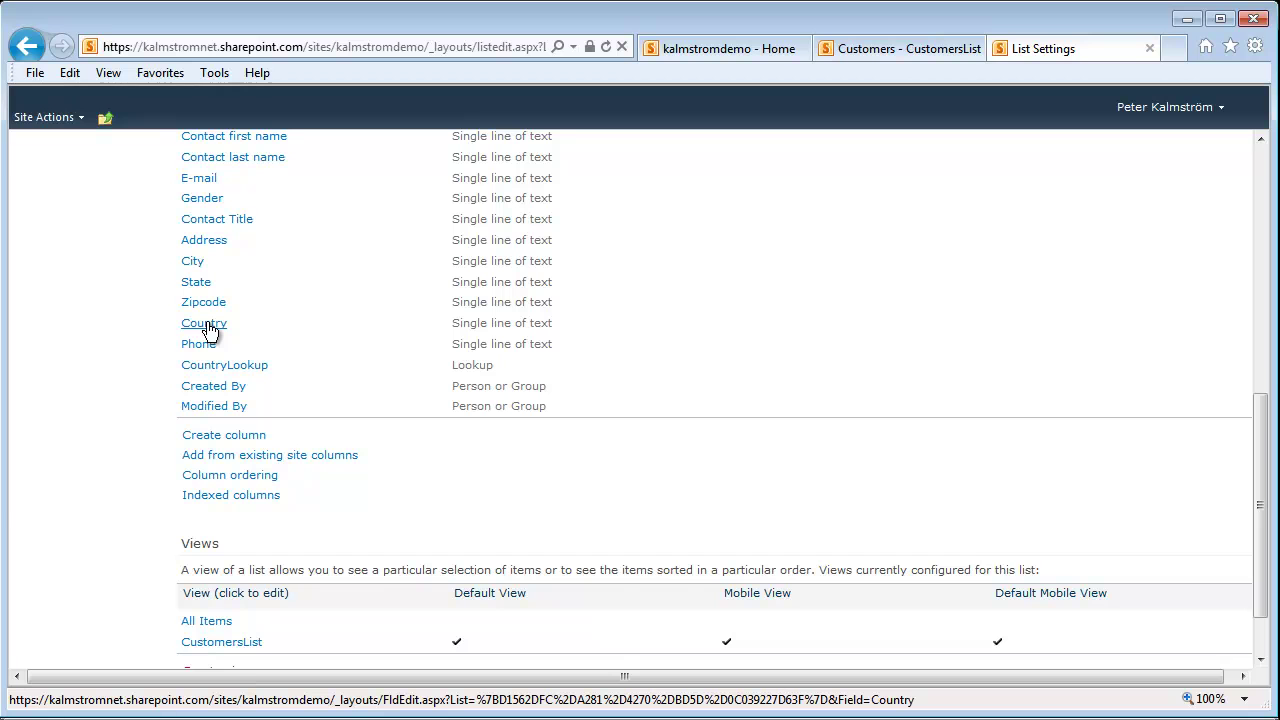
pyautogui.click(208, 330)
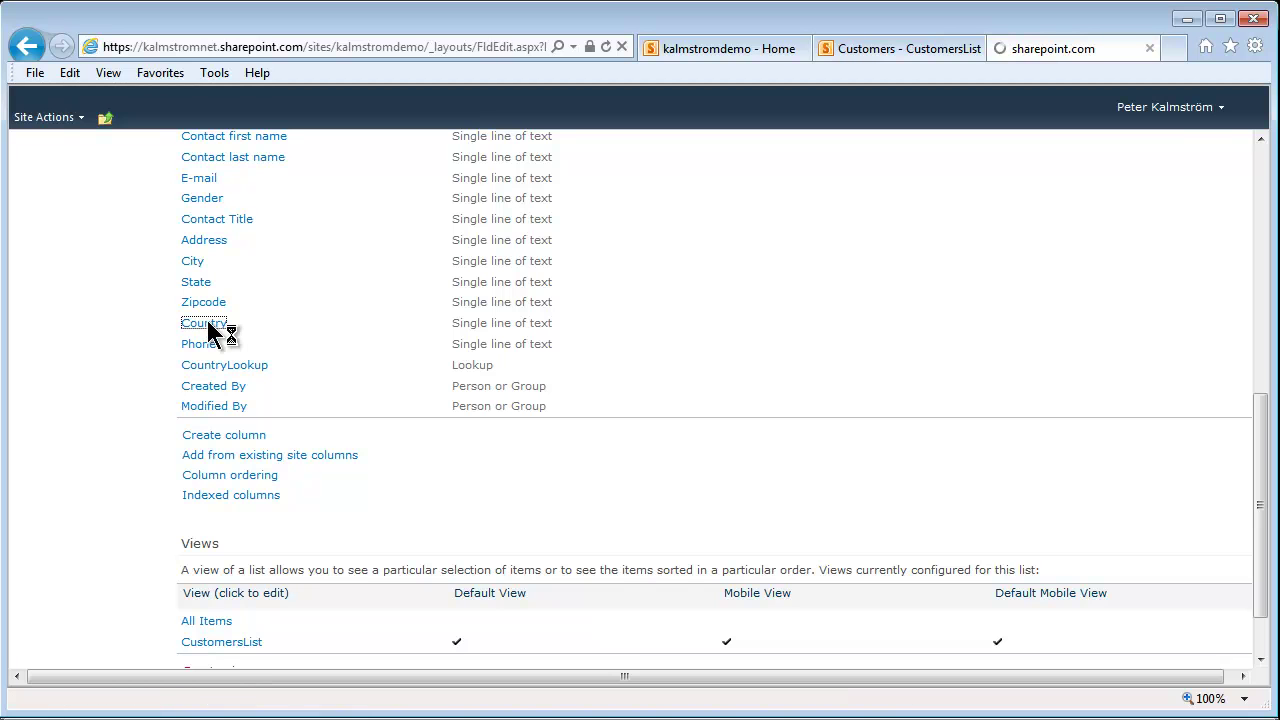
pyautogui.scroll(-3, 798, 596)
pyautogui.click(801, 604)
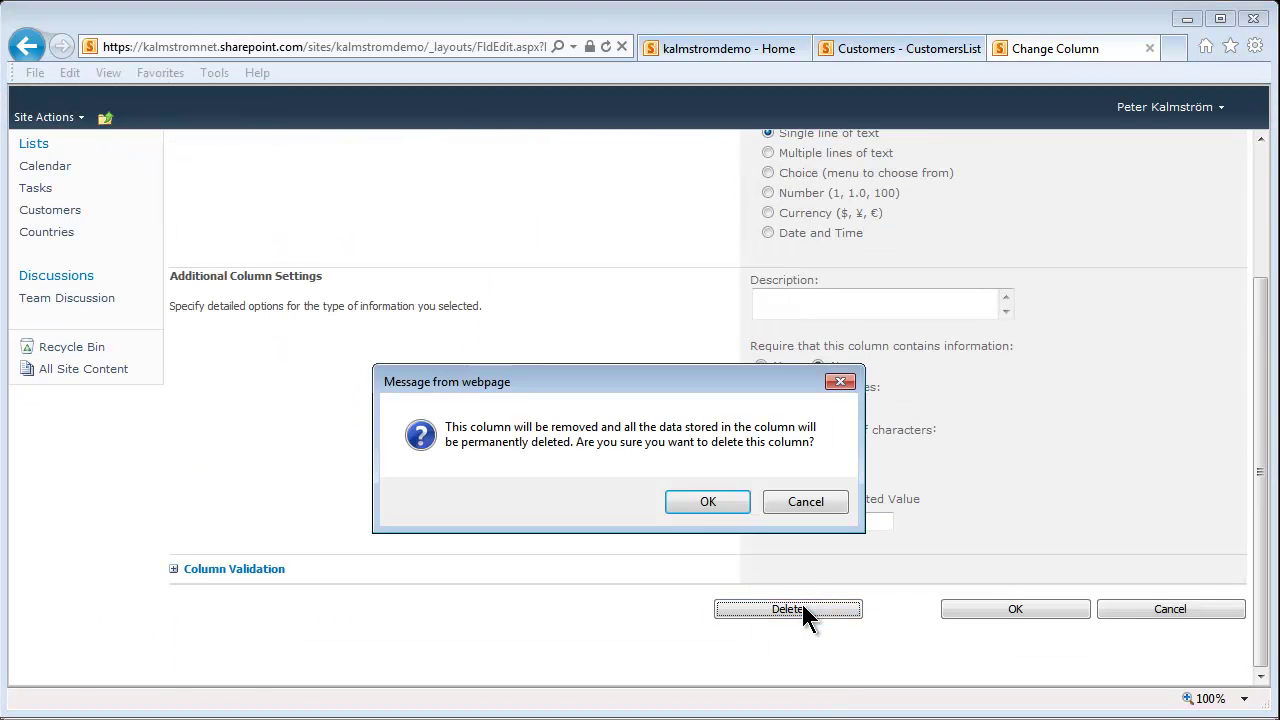
pyautogui.click(706, 500)
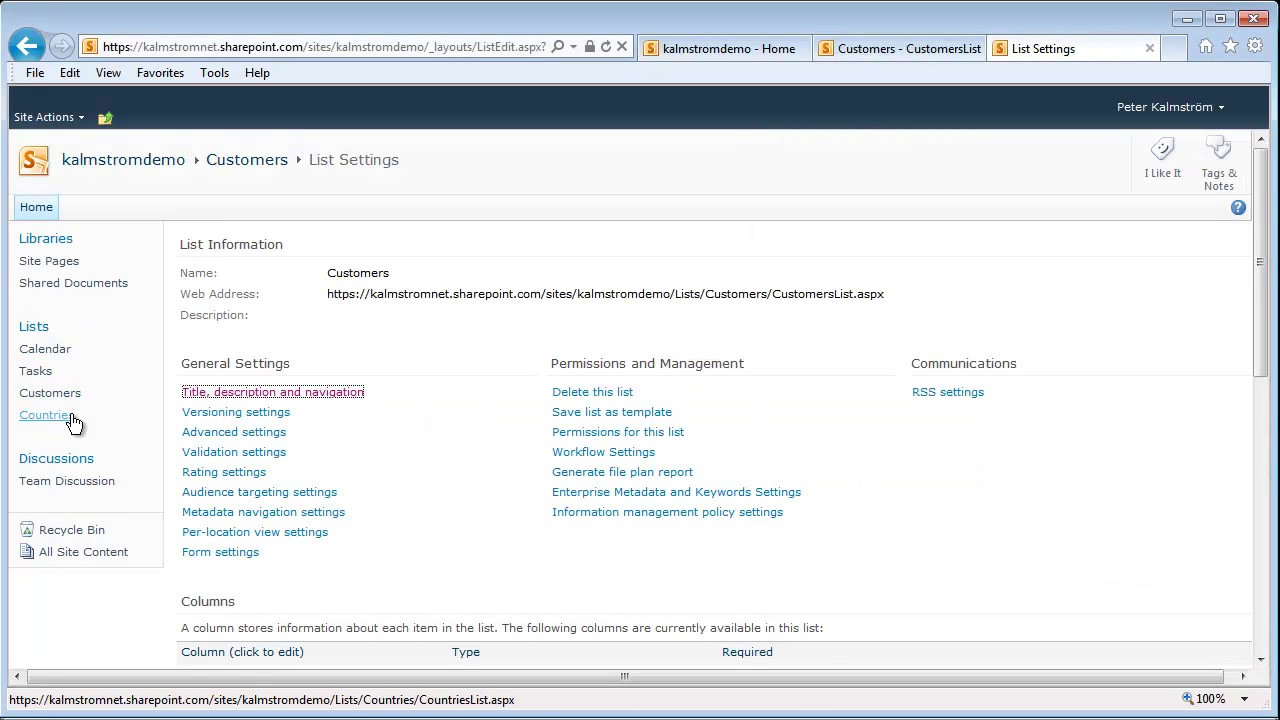
# - Create a new site page named 'CountriesAndCustomers' from Site Actions
pyautogui.click(82, 117)
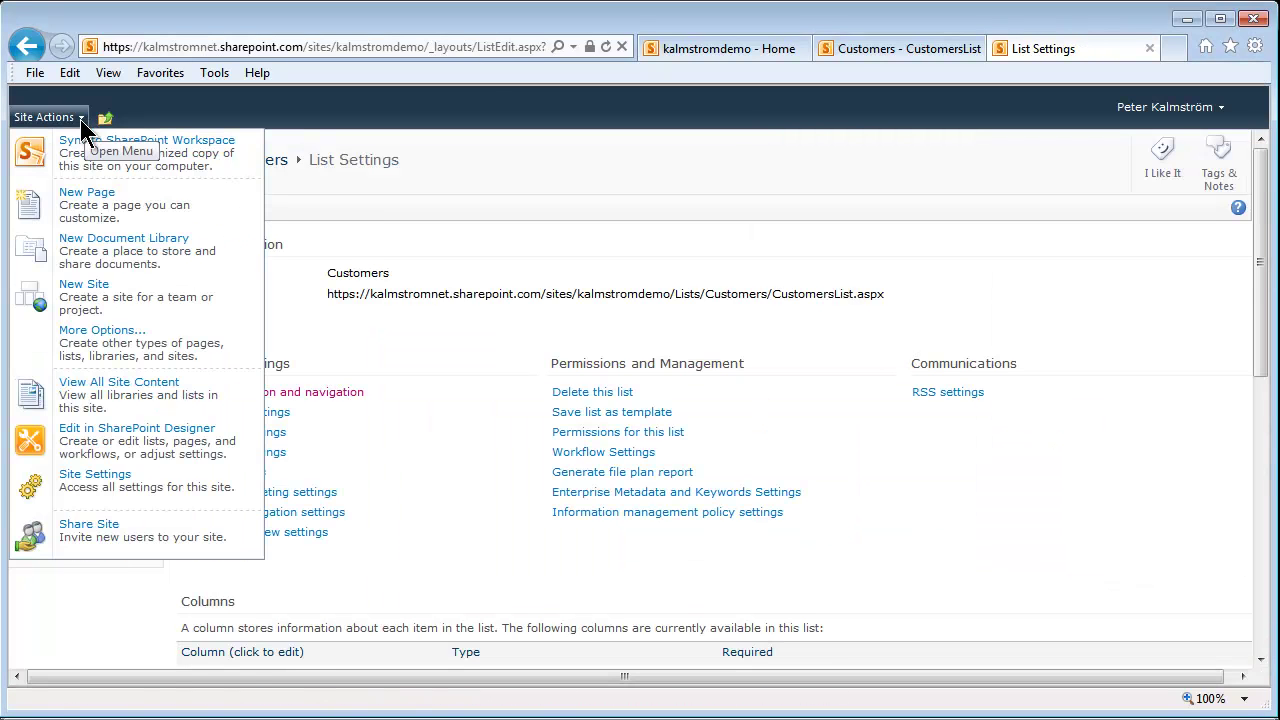
pyautogui.click(103, 203)
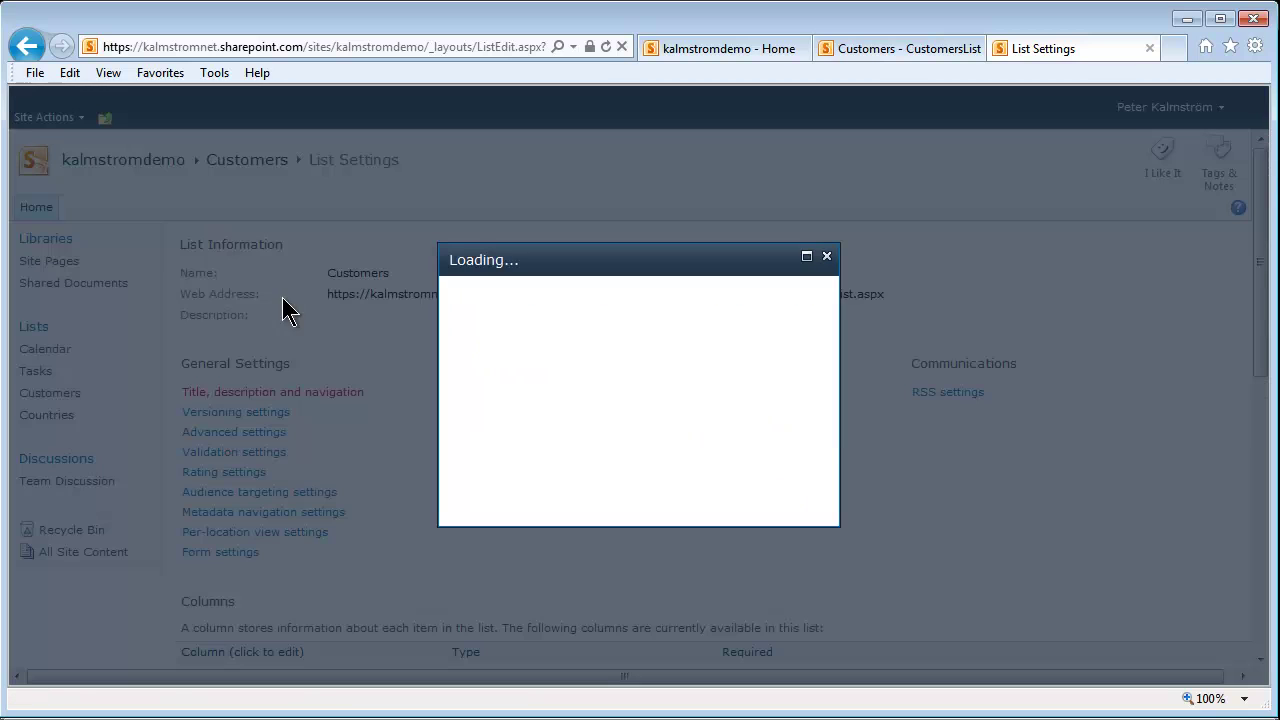
pyautogui.click(563, 362)
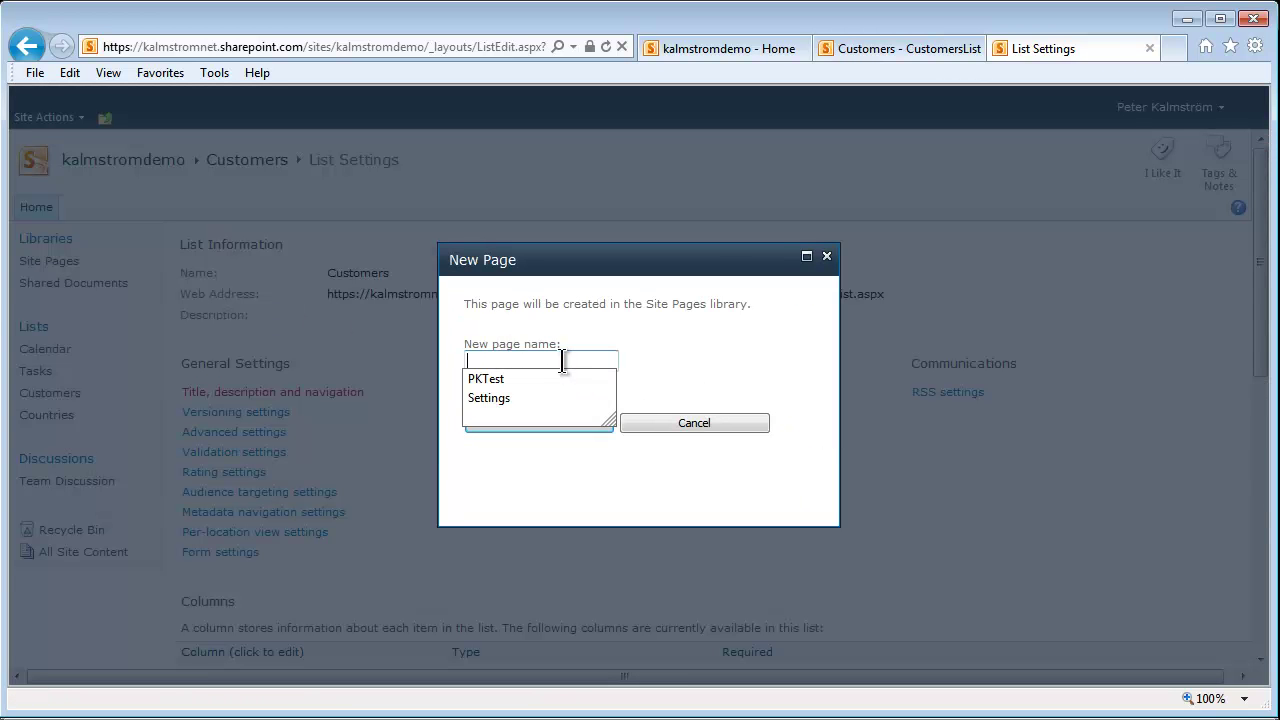
pyautogui.write('CountriesAndC')
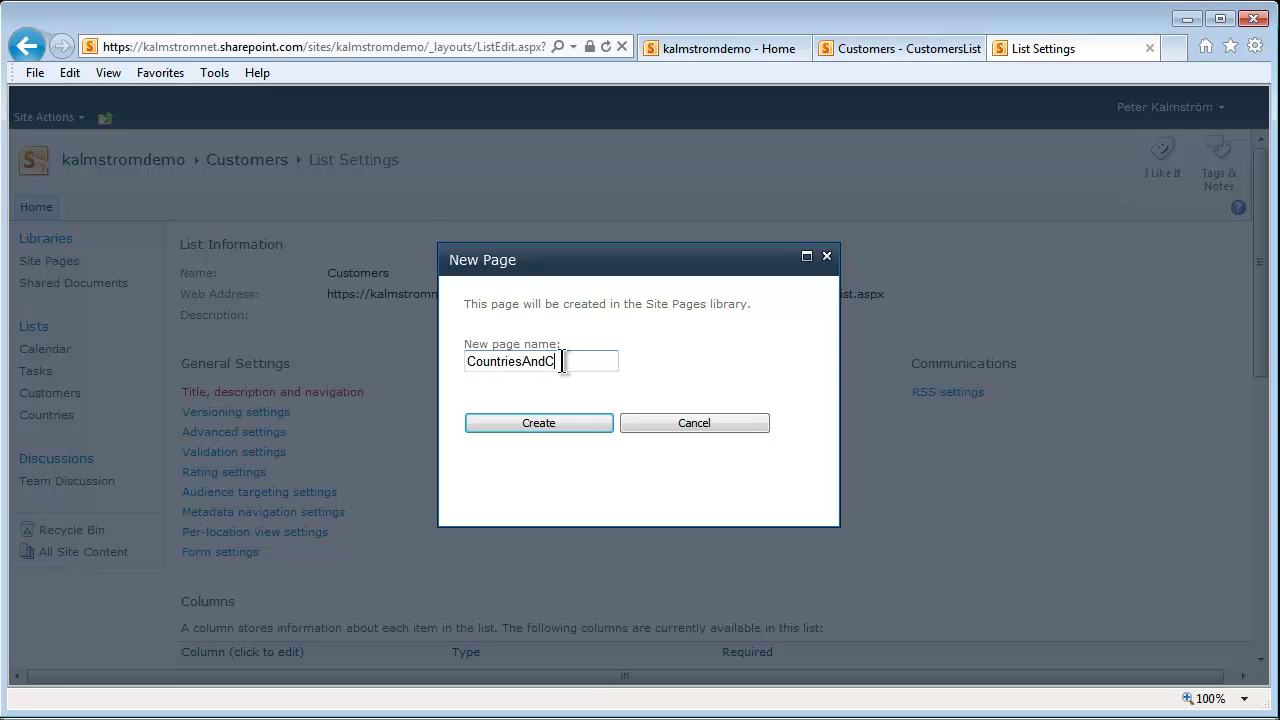
pyautogui.write('ustomers')
pyautogui.click(548, 422)
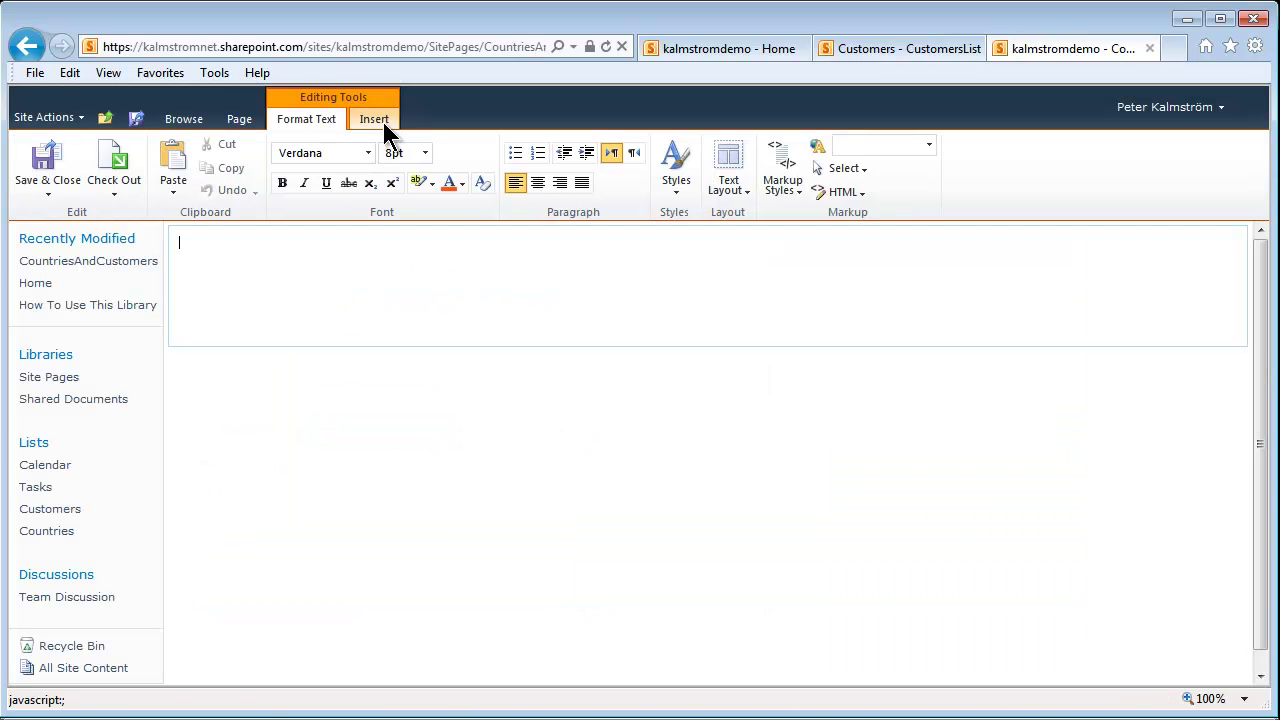
pyautogui.click(382, 120)
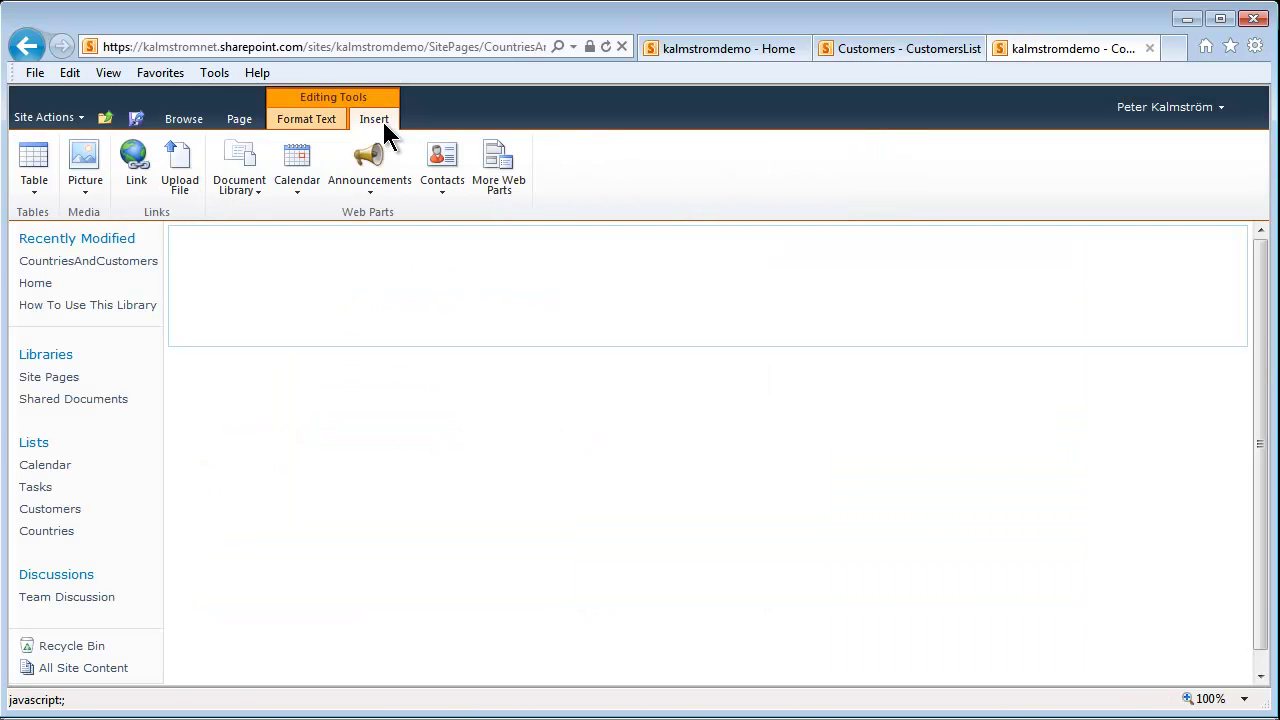
# - Add the Countries list web part to the page from Lists and Libraries
pyautogui.click(489, 188)
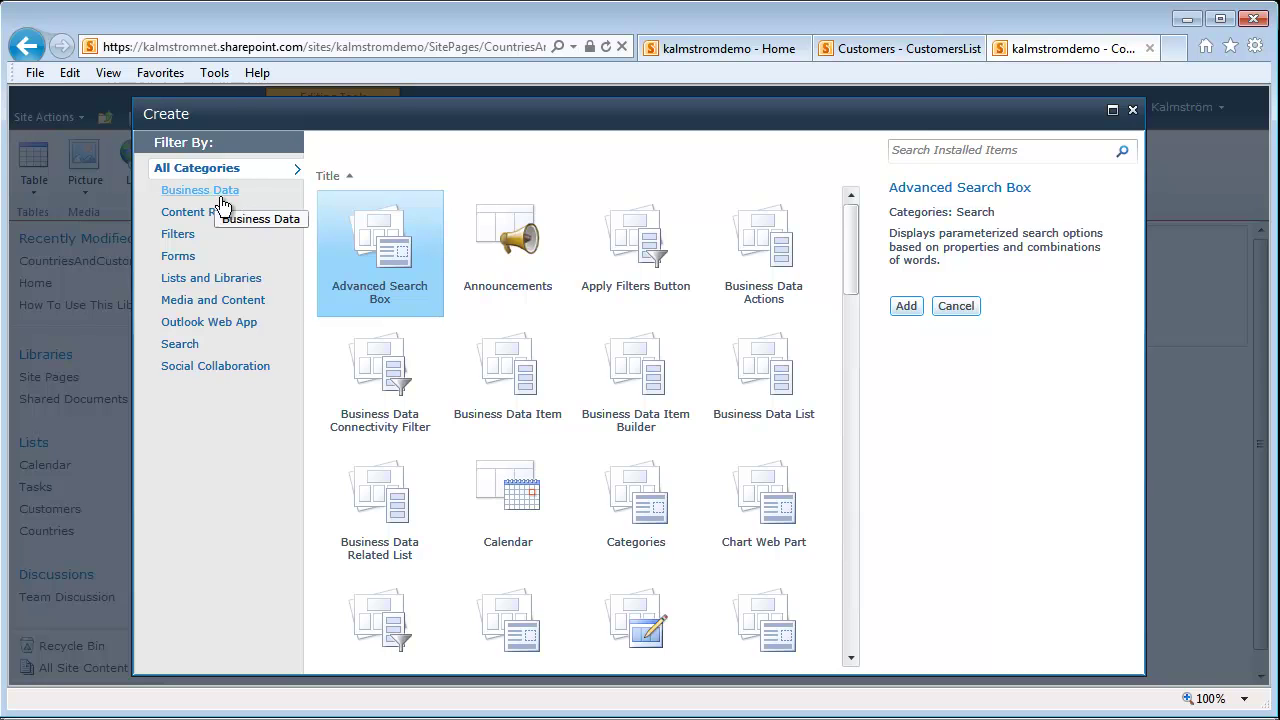
pyautogui.click(215, 280)
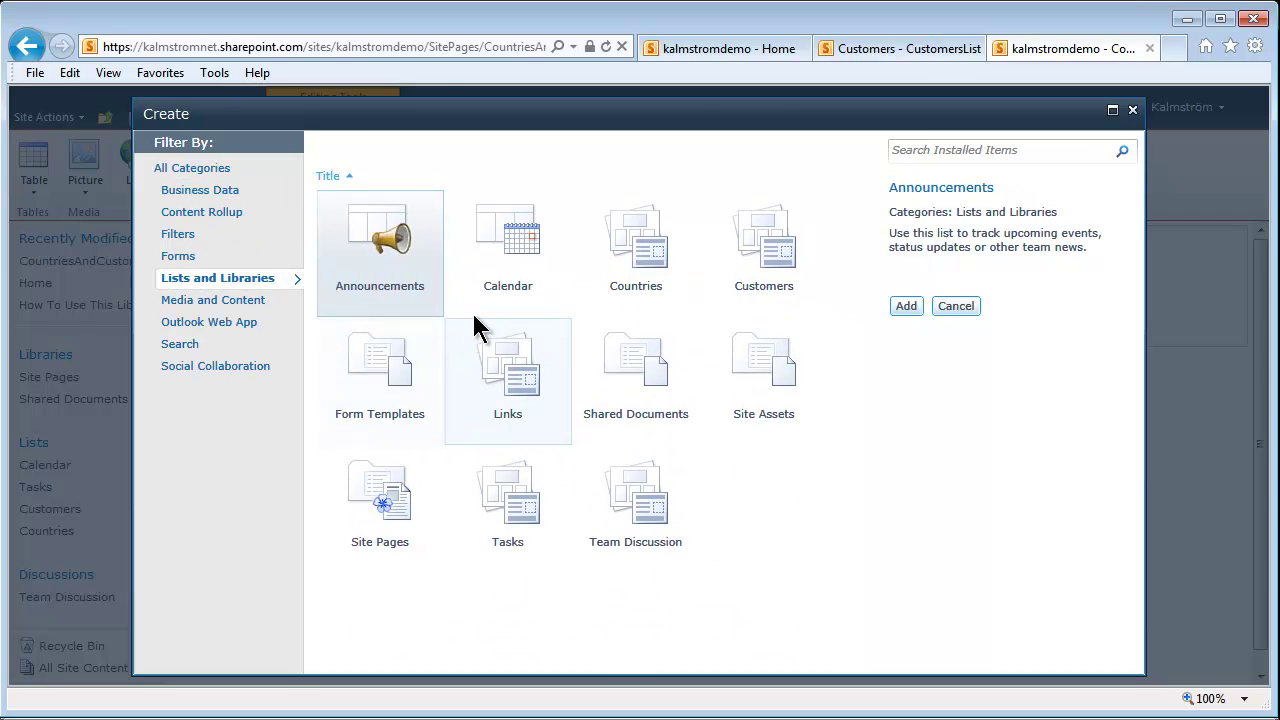
pyautogui.click(647, 276)
pyautogui.click(907, 293)
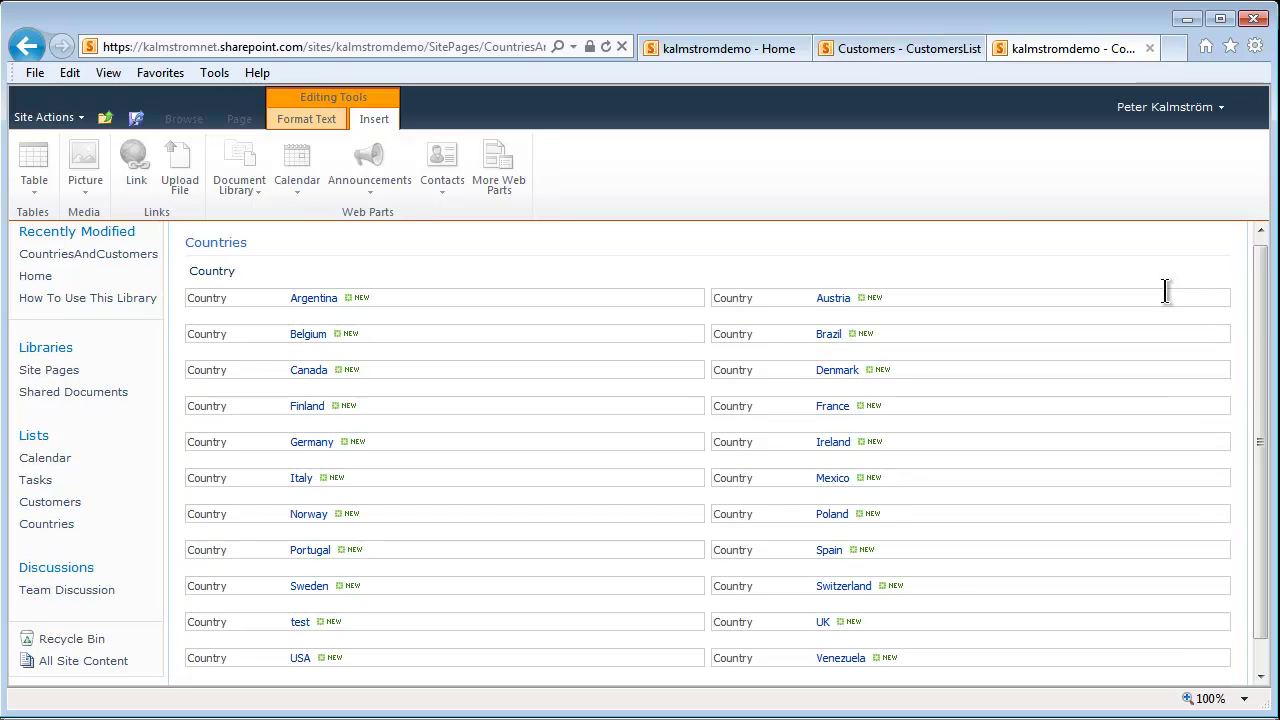
# - Insert the Customers list web part below the Countries web part
pyautogui.moveTo(1262, 392); pyautogui.dragTo(1234, 529)
pyautogui.click(341, 653)
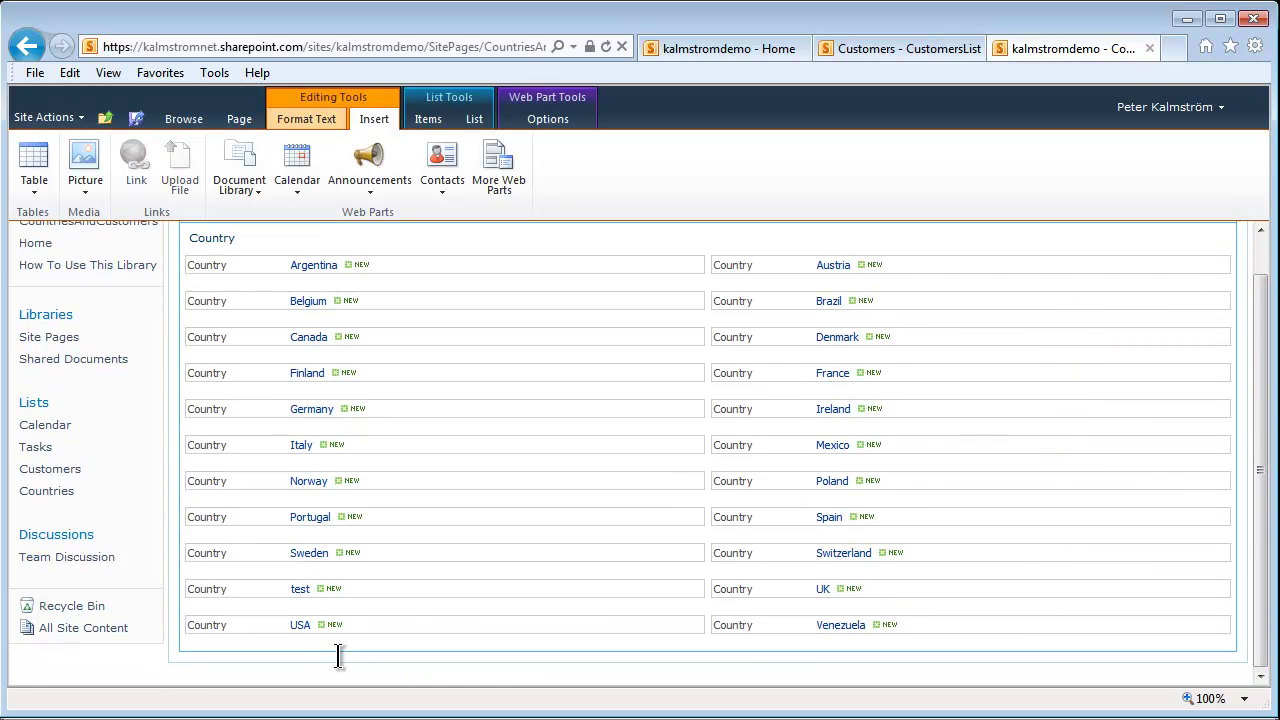
pyautogui.click(335, 658)
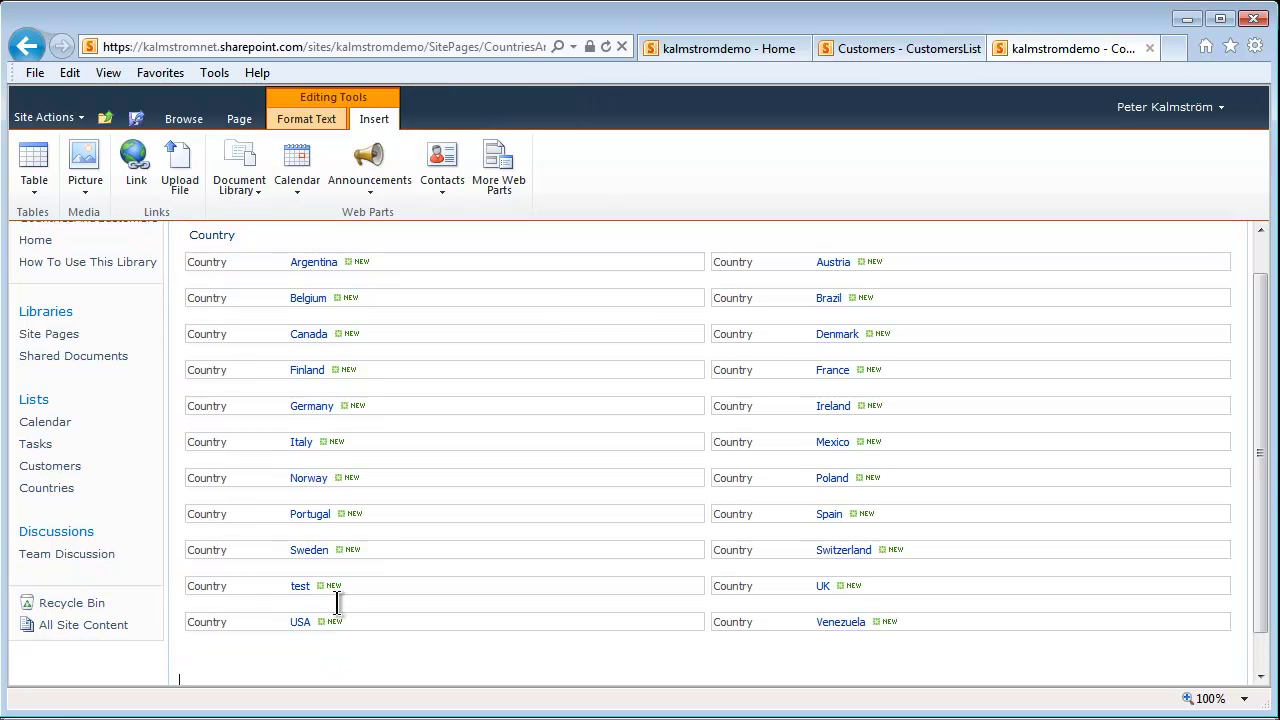
pyautogui.click(502, 182)
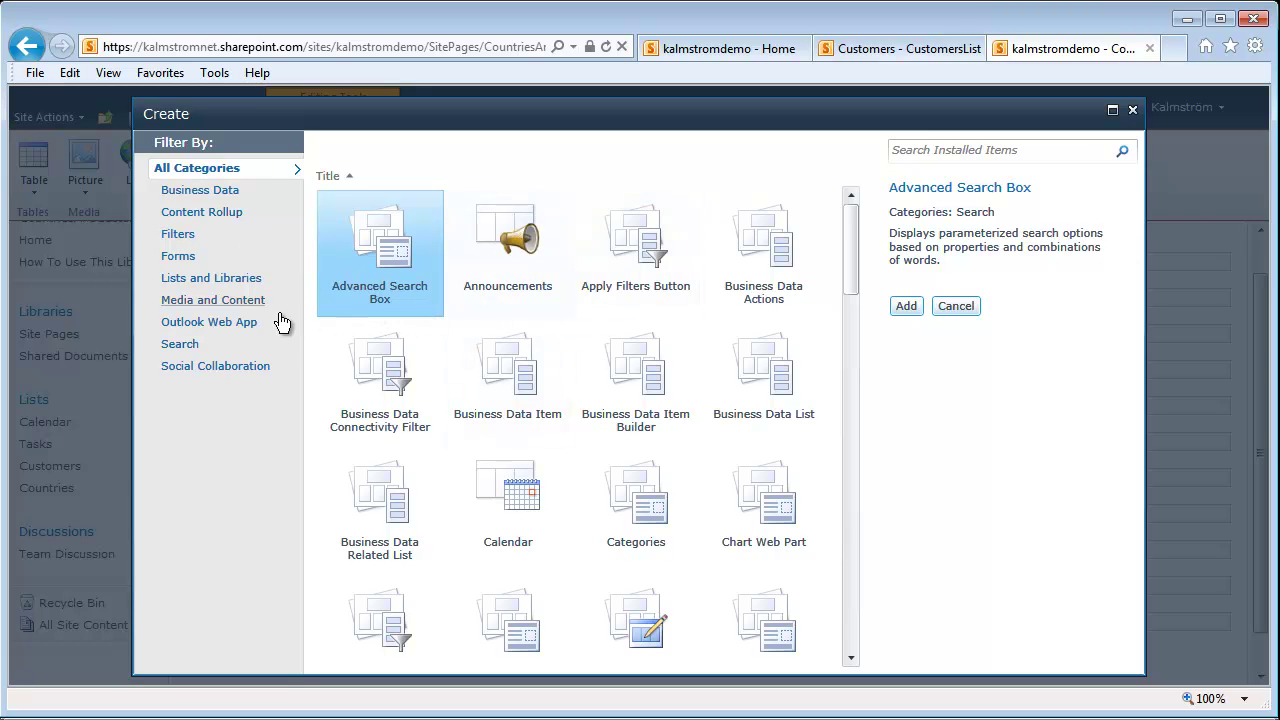
pyautogui.click(218, 281)
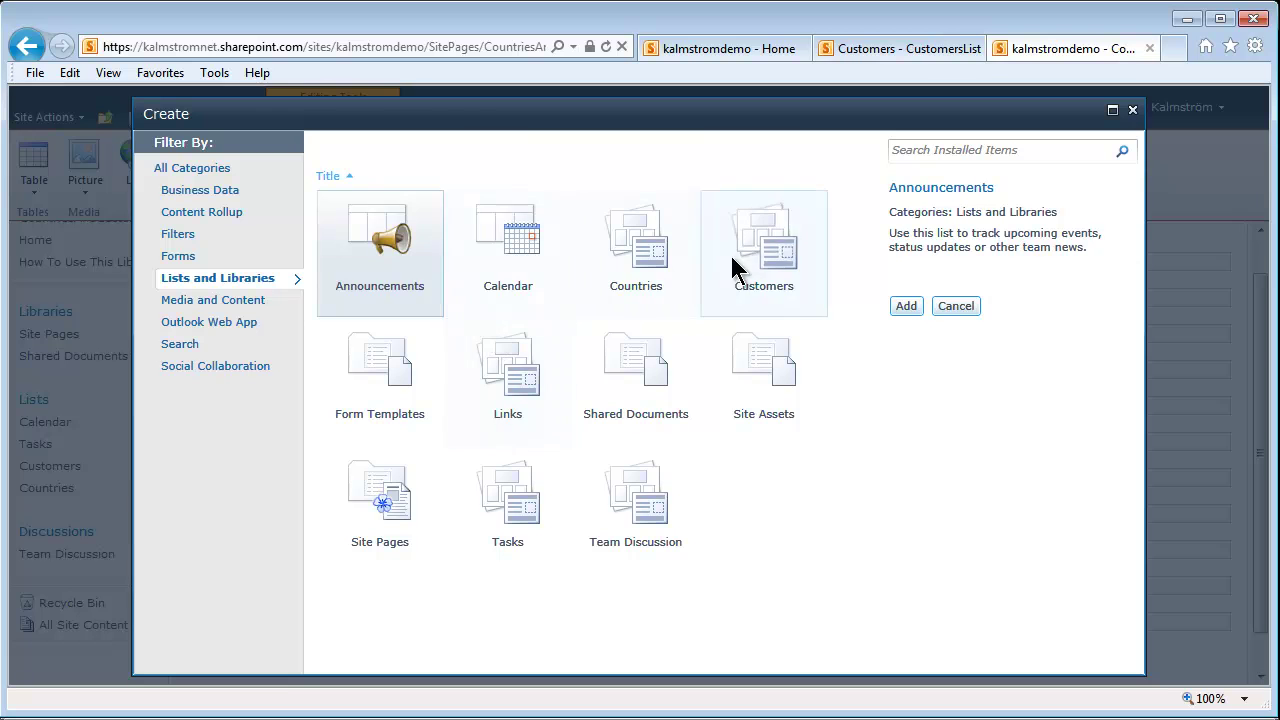
pyautogui.click(765, 268)
pyautogui.click(906, 295)
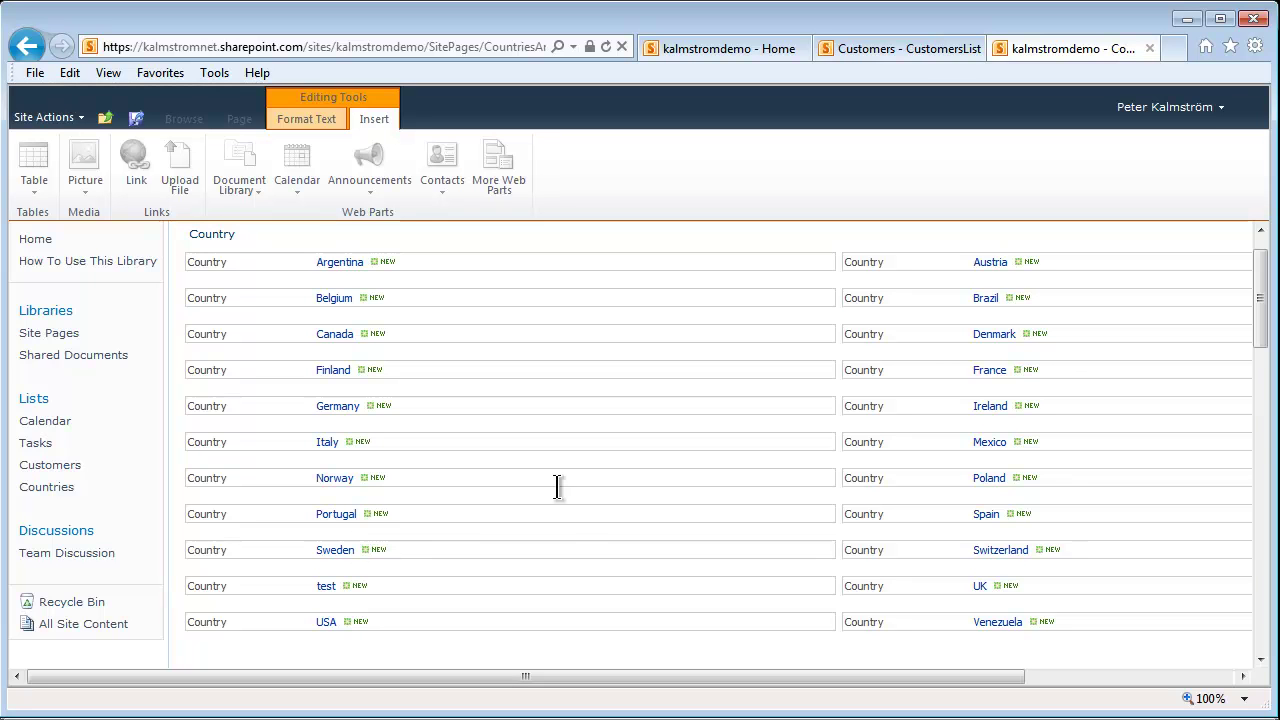
# - Scroll back to the Countries web part and open it in Edit Web Part mode
pyautogui.scroll(-10, 1265, 350)
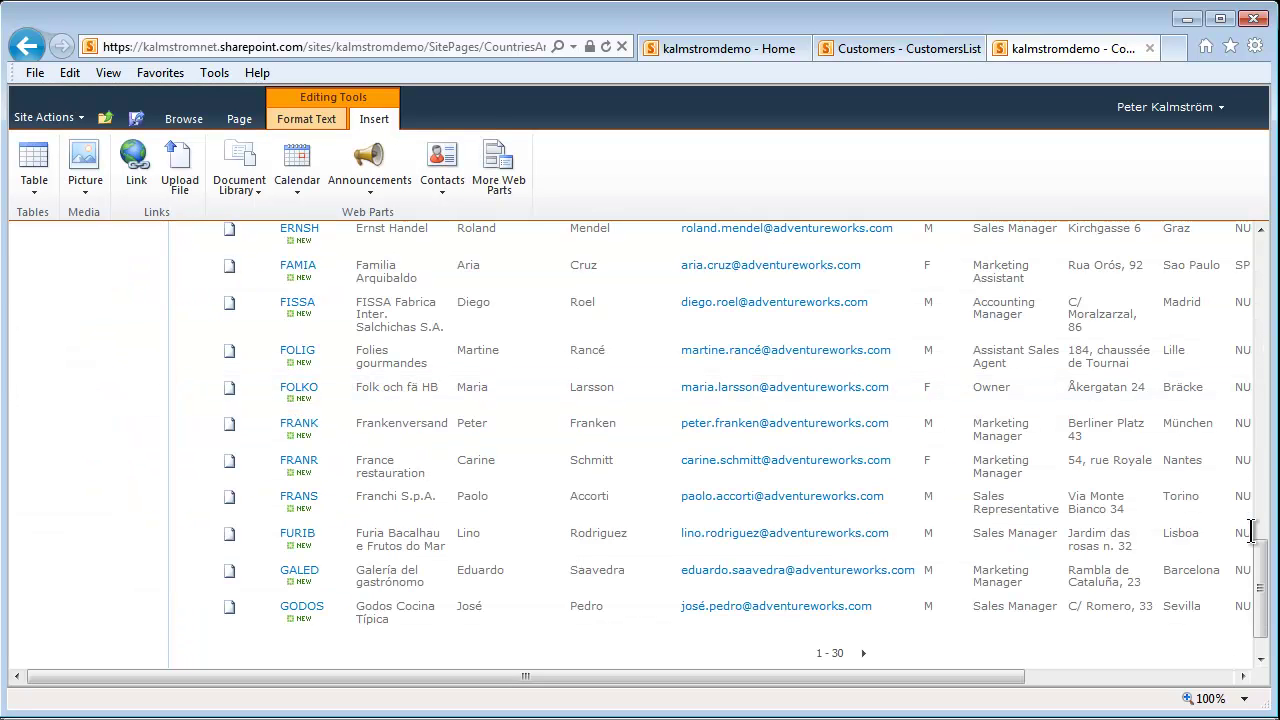
pyautogui.moveTo(1260, 586); pyautogui.dragTo(1260, 290)
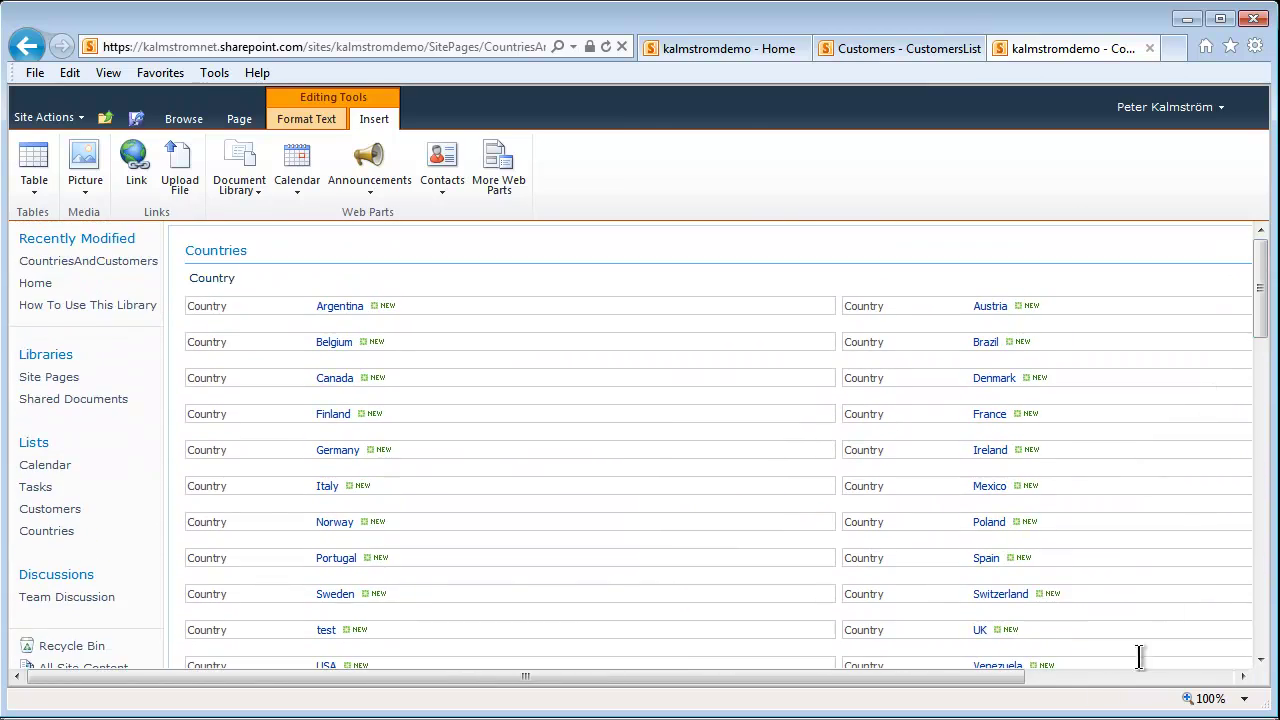
pyautogui.moveTo(1006, 678); pyautogui.dragTo(1248, 680)
pyautogui.moveTo(1214, 283)
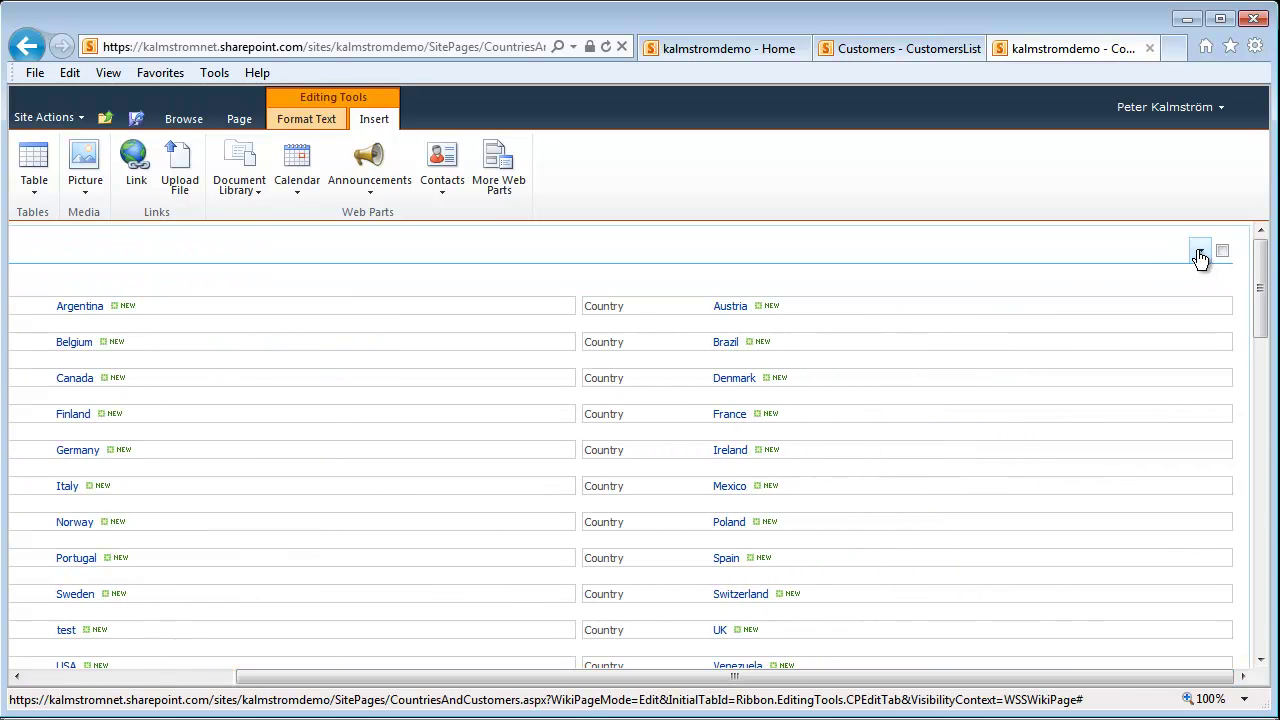
pyautogui.click(1200, 254)
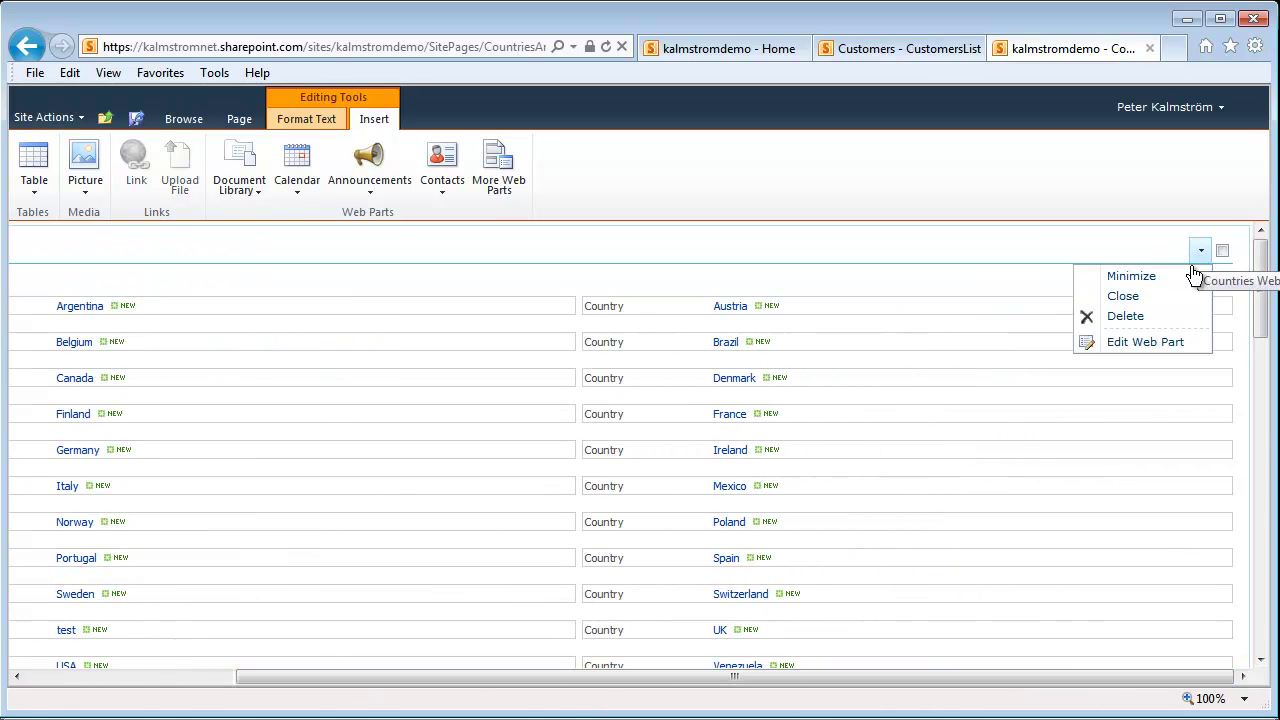
pyautogui.click(1145, 342)
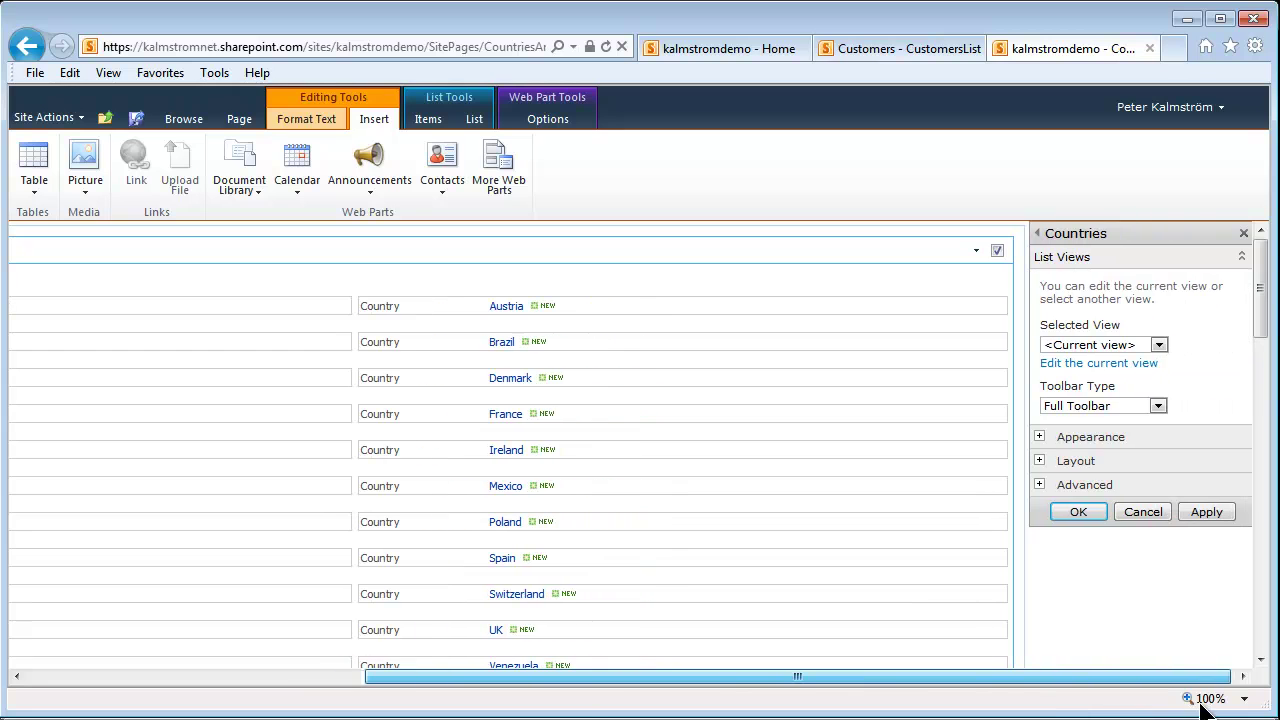
# - Connect the Countries web part to send rows to Customers, matching Country to CountryLookup
pyautogui.click(977, 254)
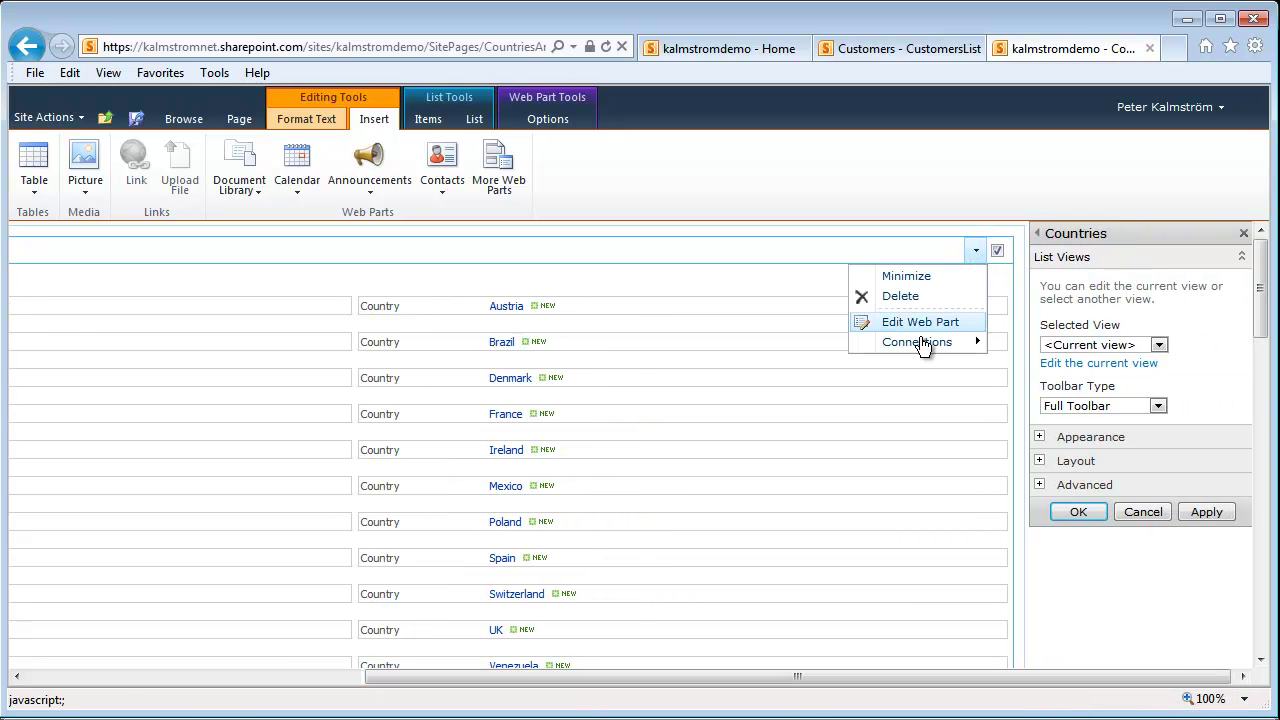
pyautogui.moveTo(928, 345)
pyautogui.moveTo(1040, 358)
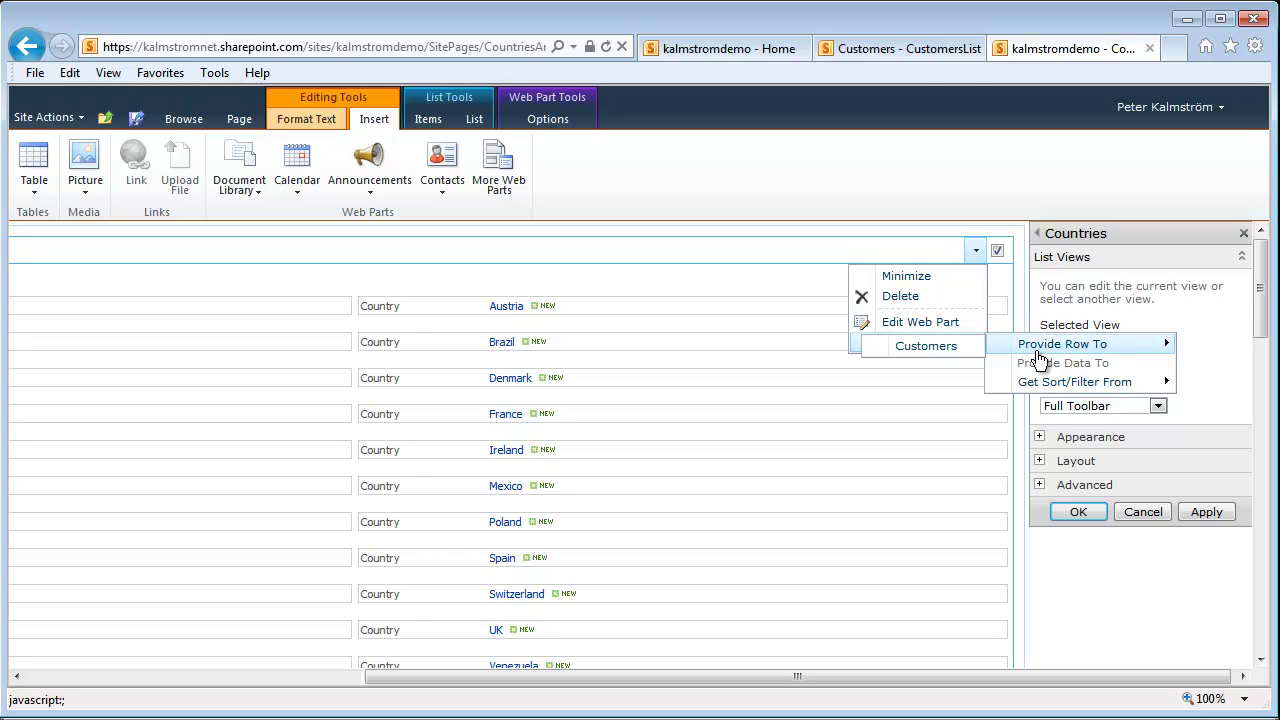
pyautogui.click(928, 346)
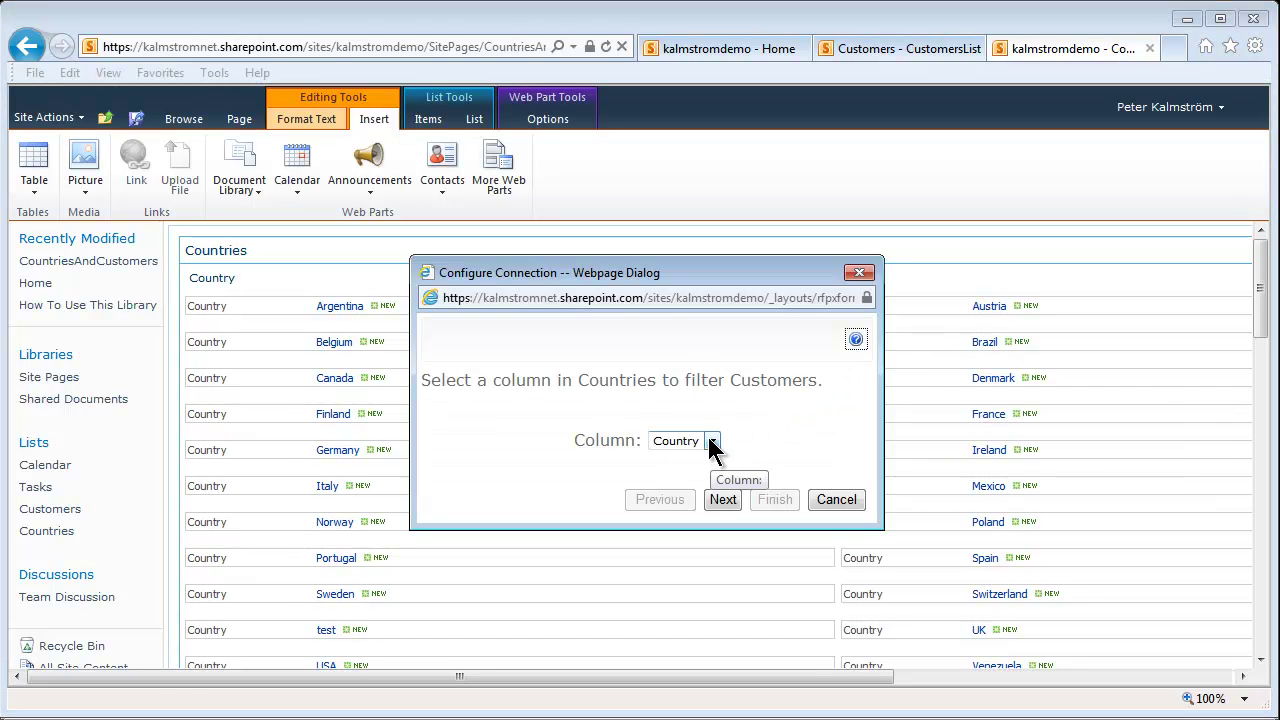
pyautogui.click(712, 441)
pyautogui.click(716, 475)
pyautogui.click(716, 497)
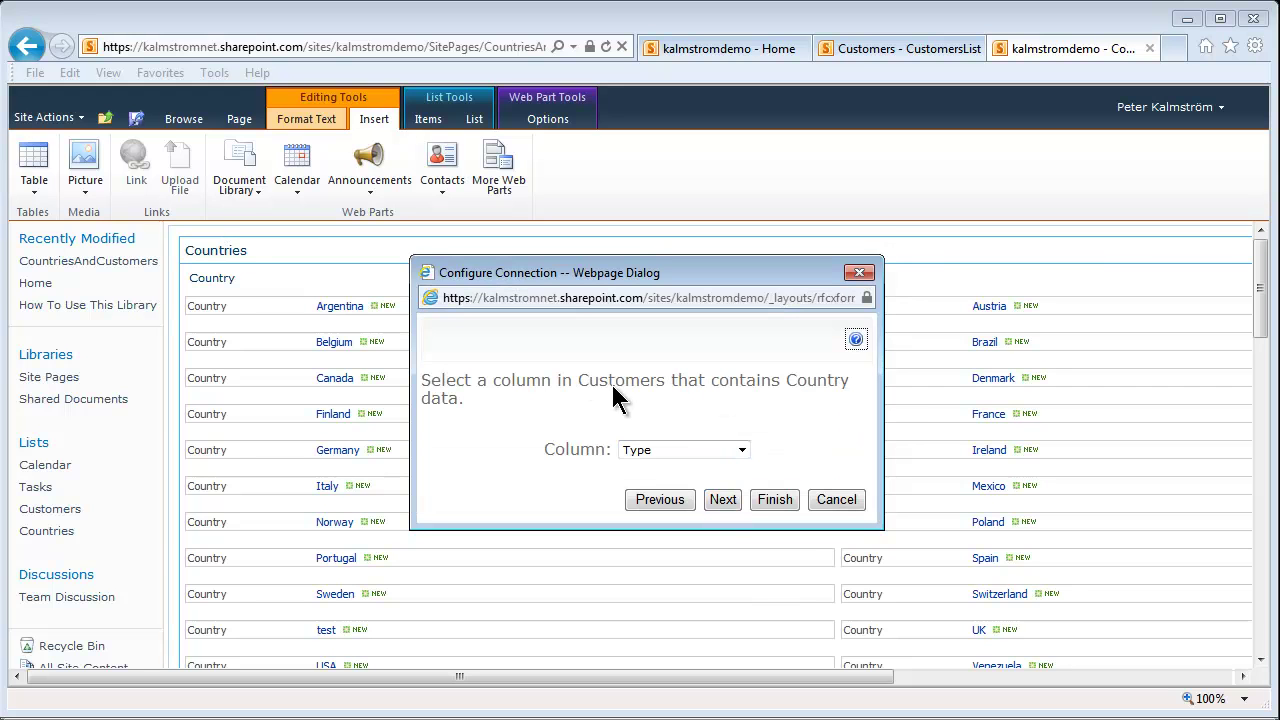
pyautogui.click(742, 451)
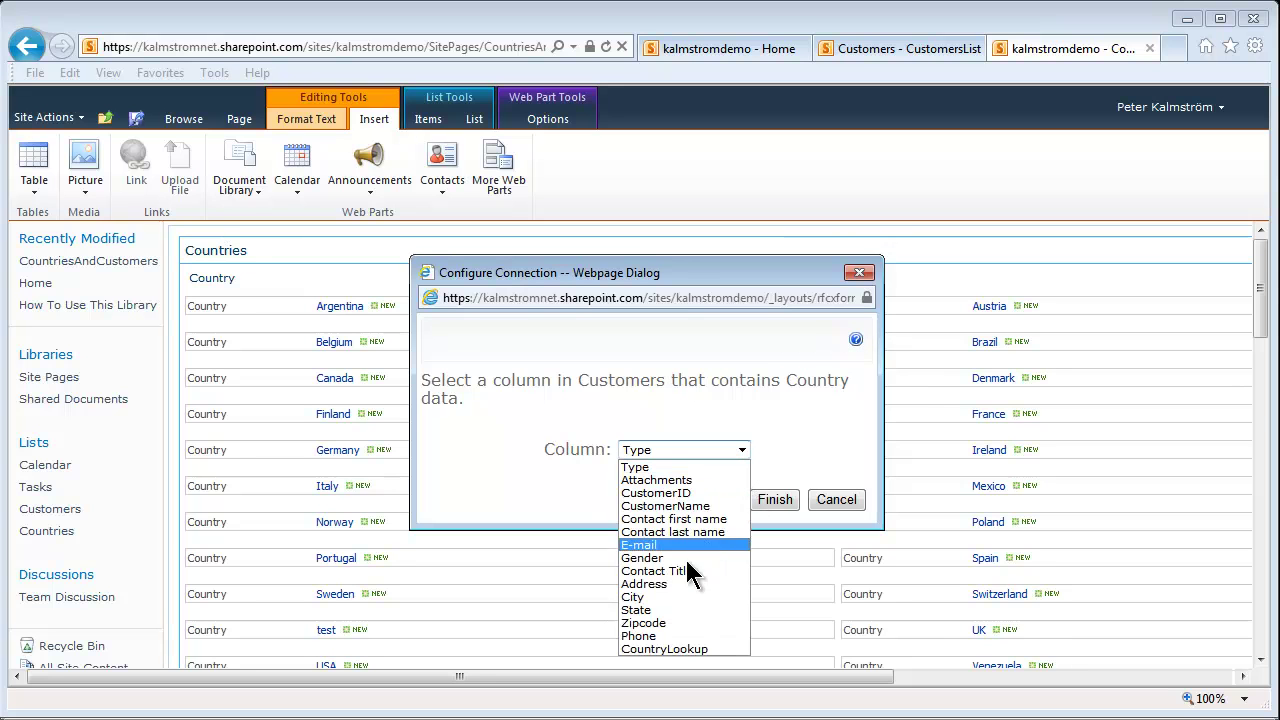
pyautogui.click(675, 648)
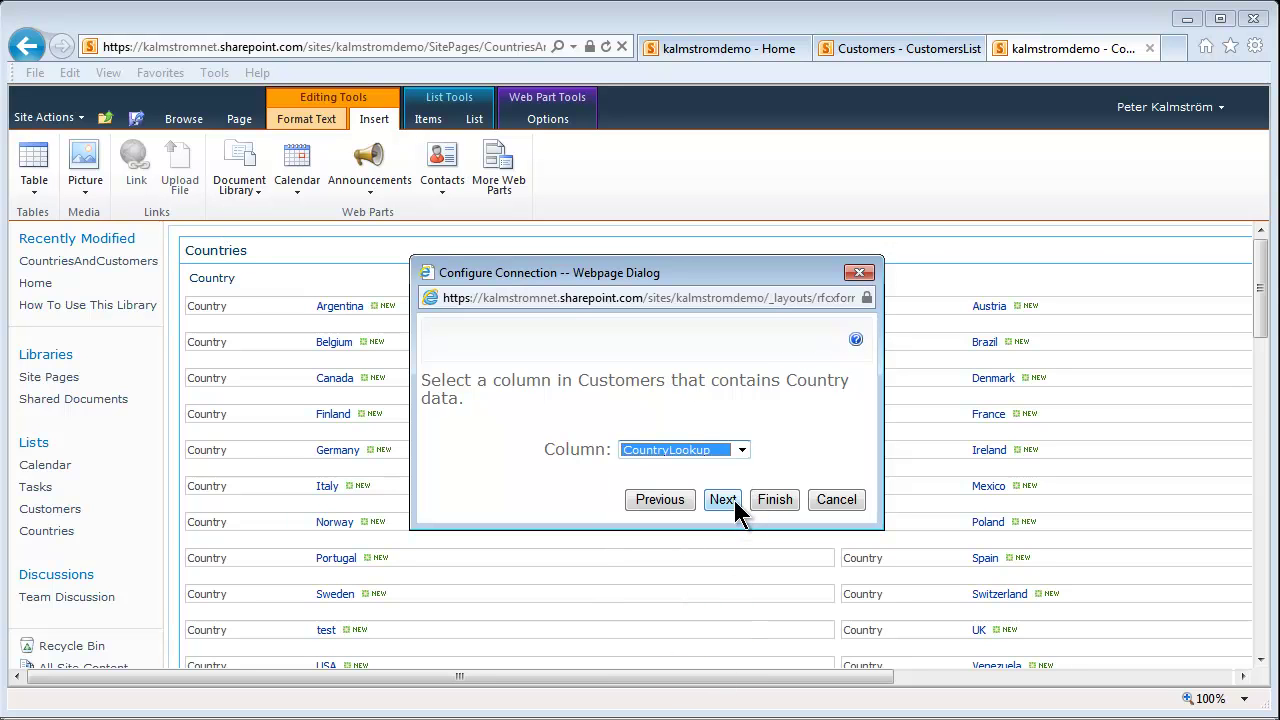
pyautogui.click(730, 503)
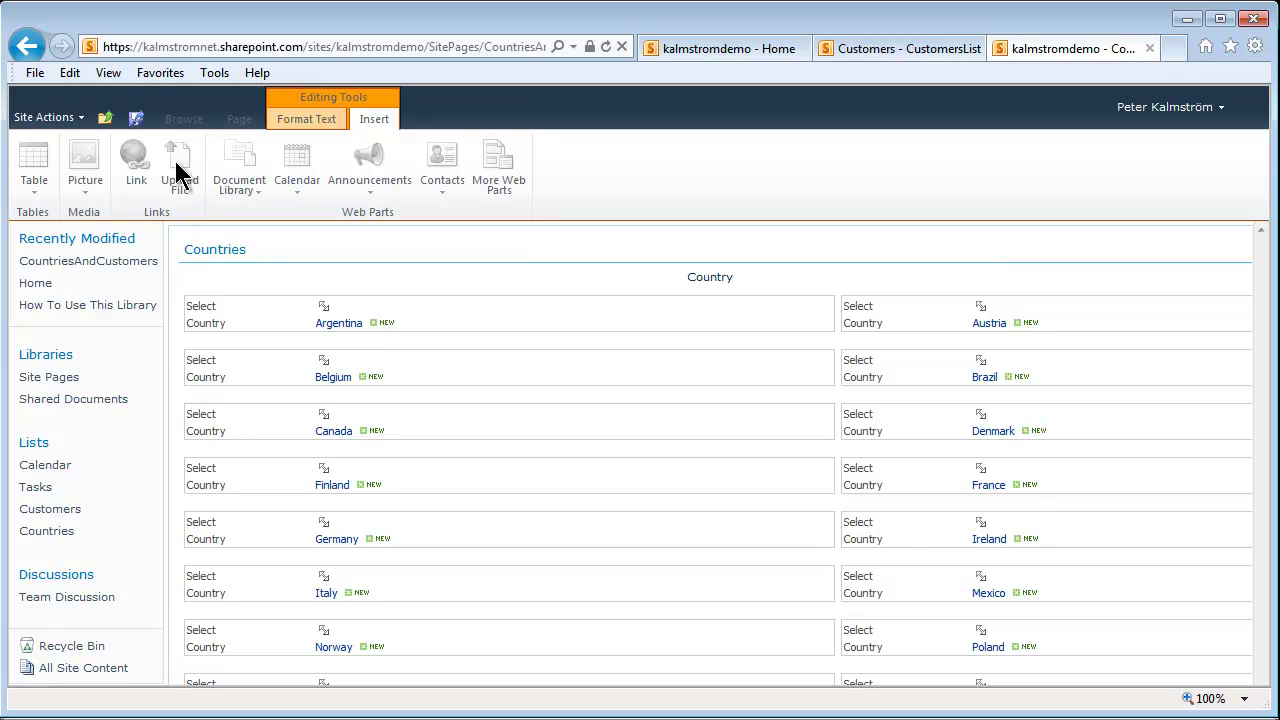
# - Save and close the edited CountriesAndCustomers page
pyautogui.click(139, 124)
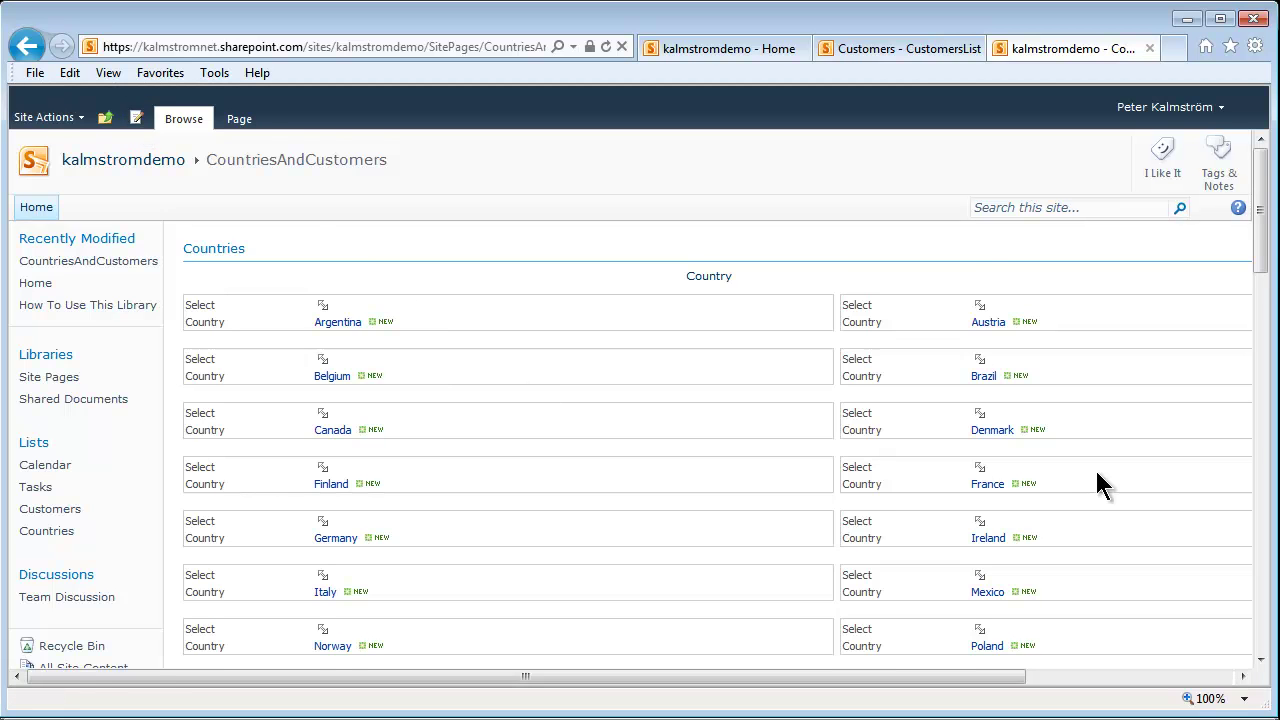
pyautogui.scroll(-3, 1094, 470)
pyautogui.scroll(-2, 1058, 528)
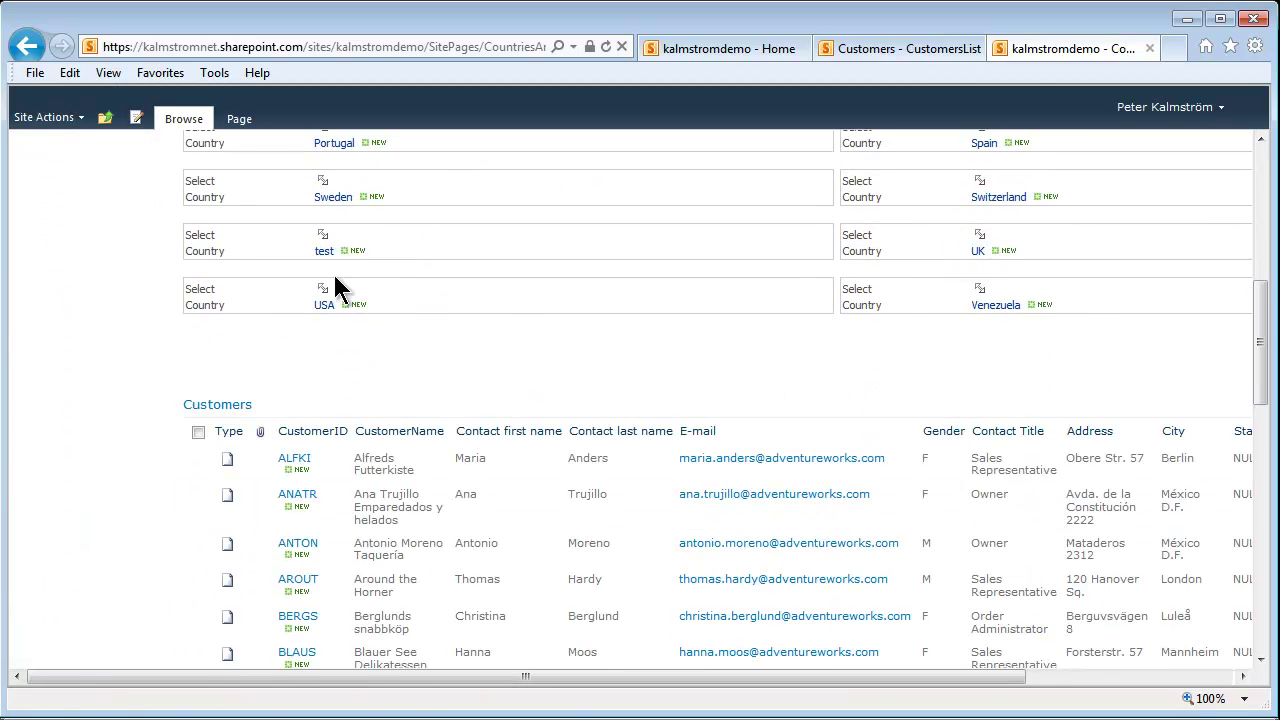
# - Filter Customers by Sweden, Switzerland, then Spain, leaving five Spanish customers listed
pyautogui.click(324, 183)
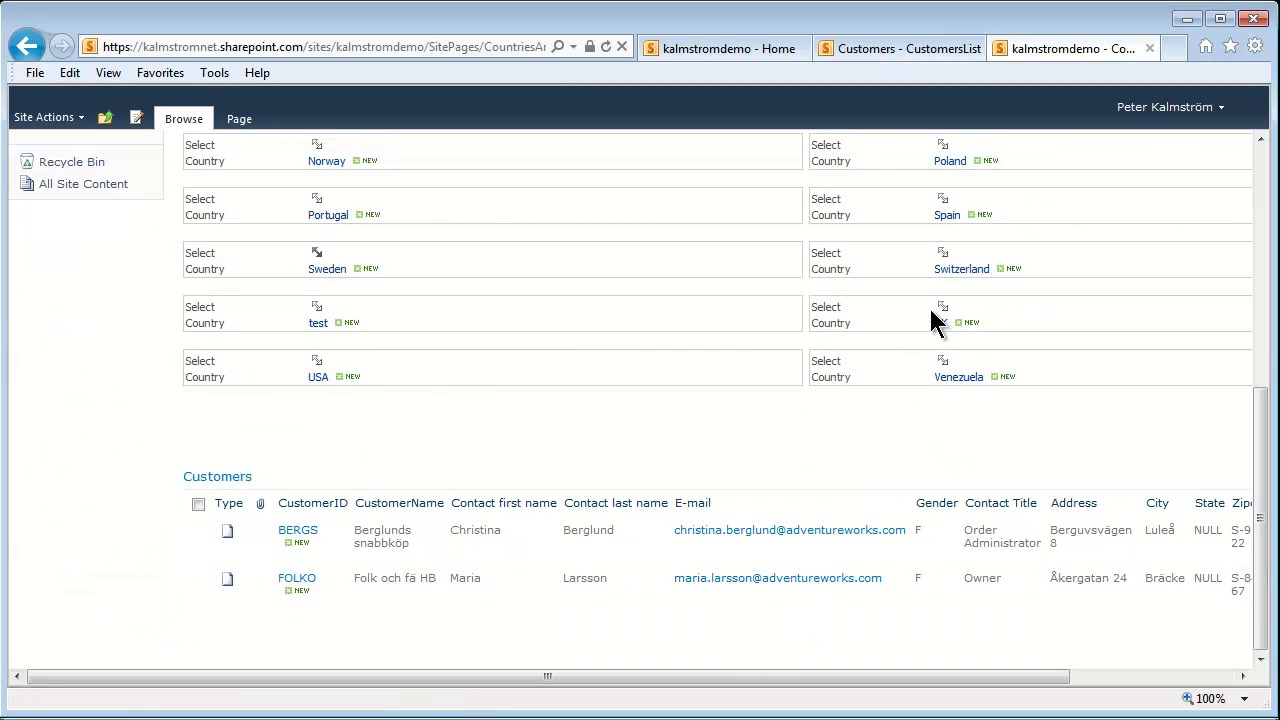
pyautogui.click(943, 255)
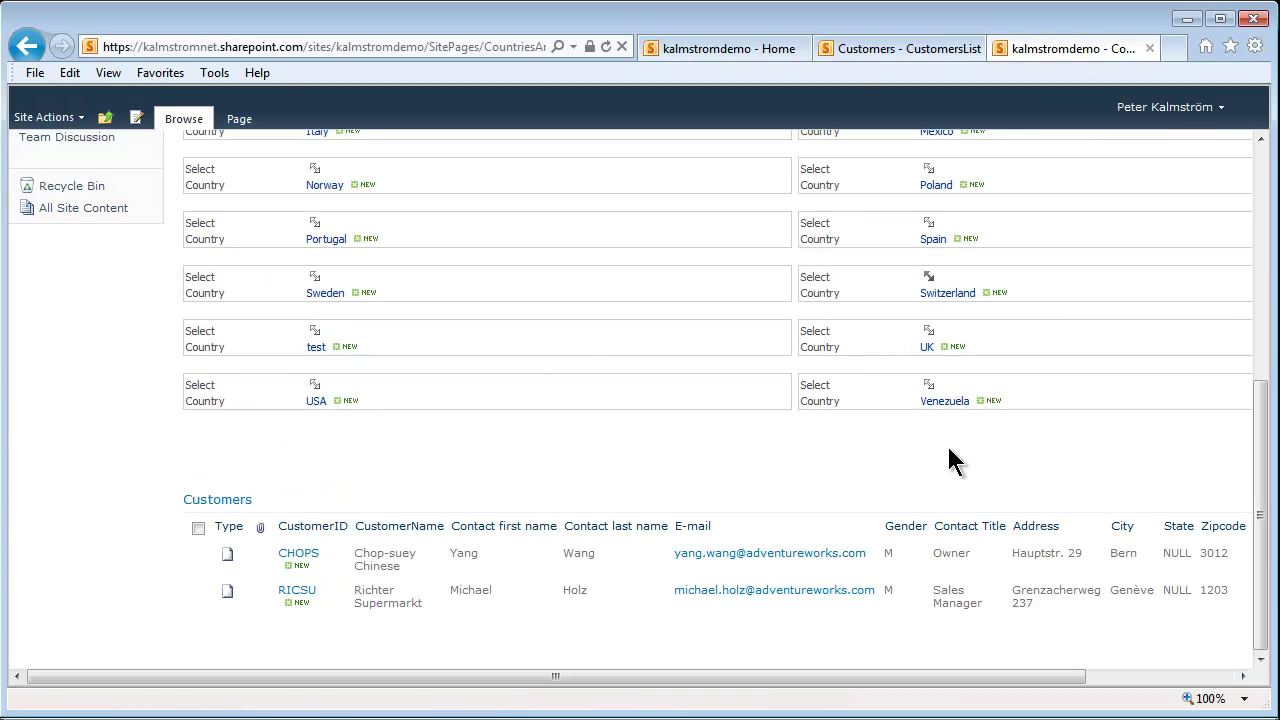
pyautogui.scroll(3, 952, 460)
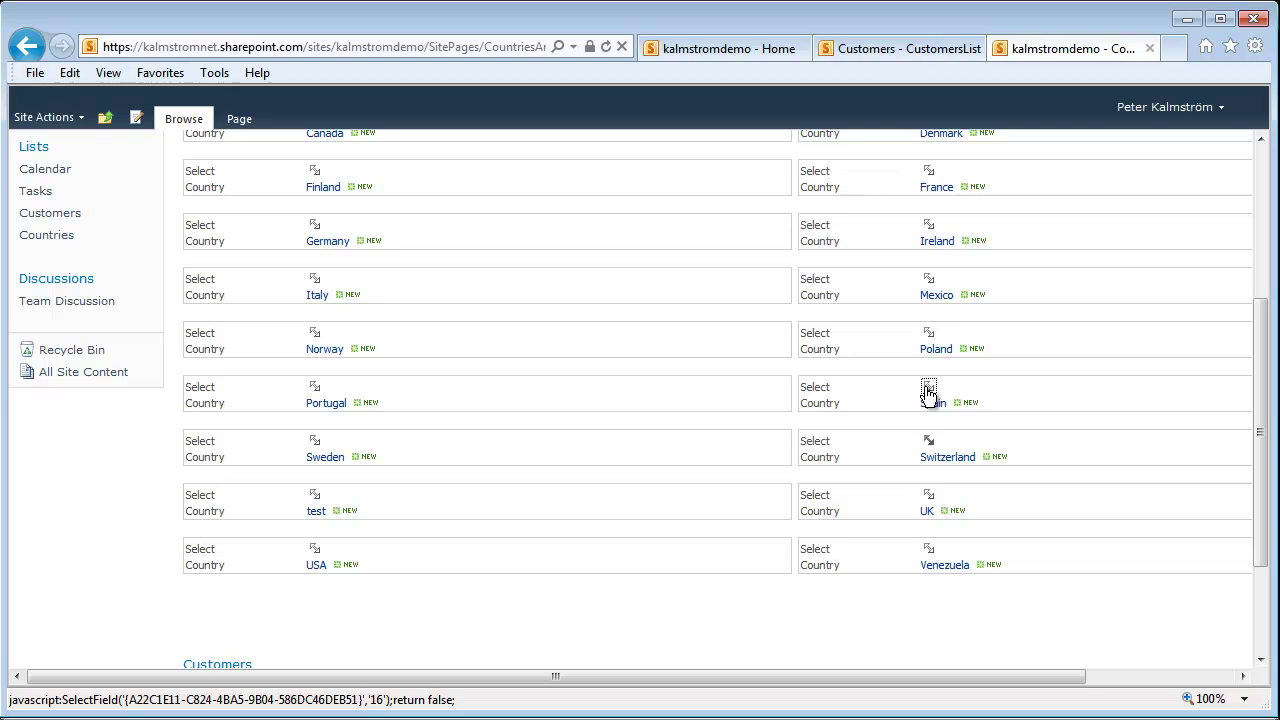
pyautogui.click(928, 390)
pyautogui.scroll(-6, 913, 432)
pyautogui.scroll(6, 913, 432)
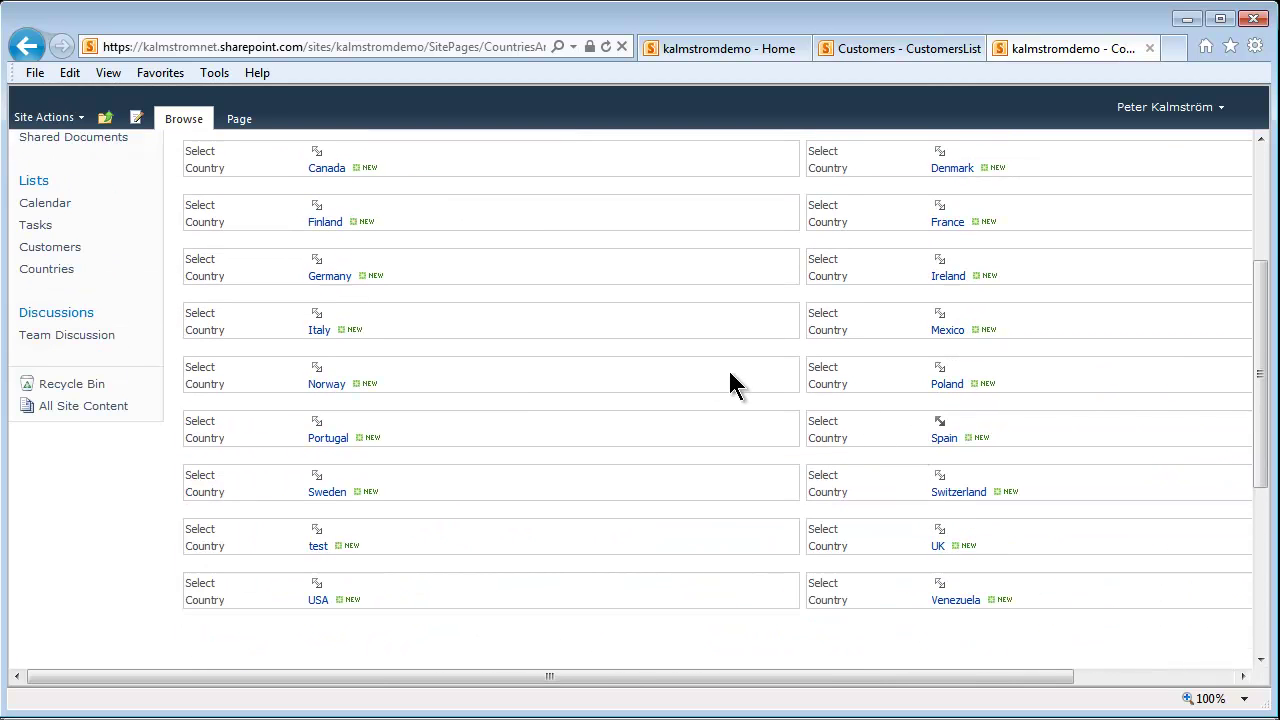
pyautogui.scroll(-3, 730, 385)
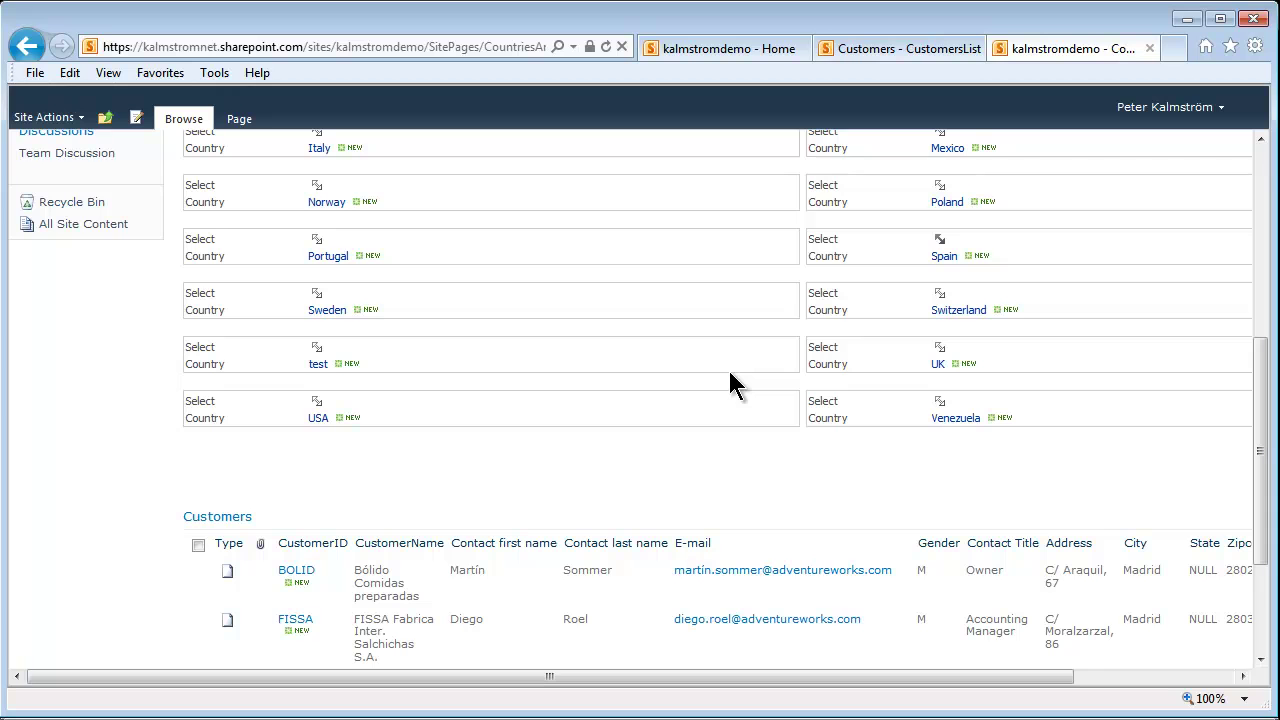
pyautogui.scroll(-2, 730, 385)
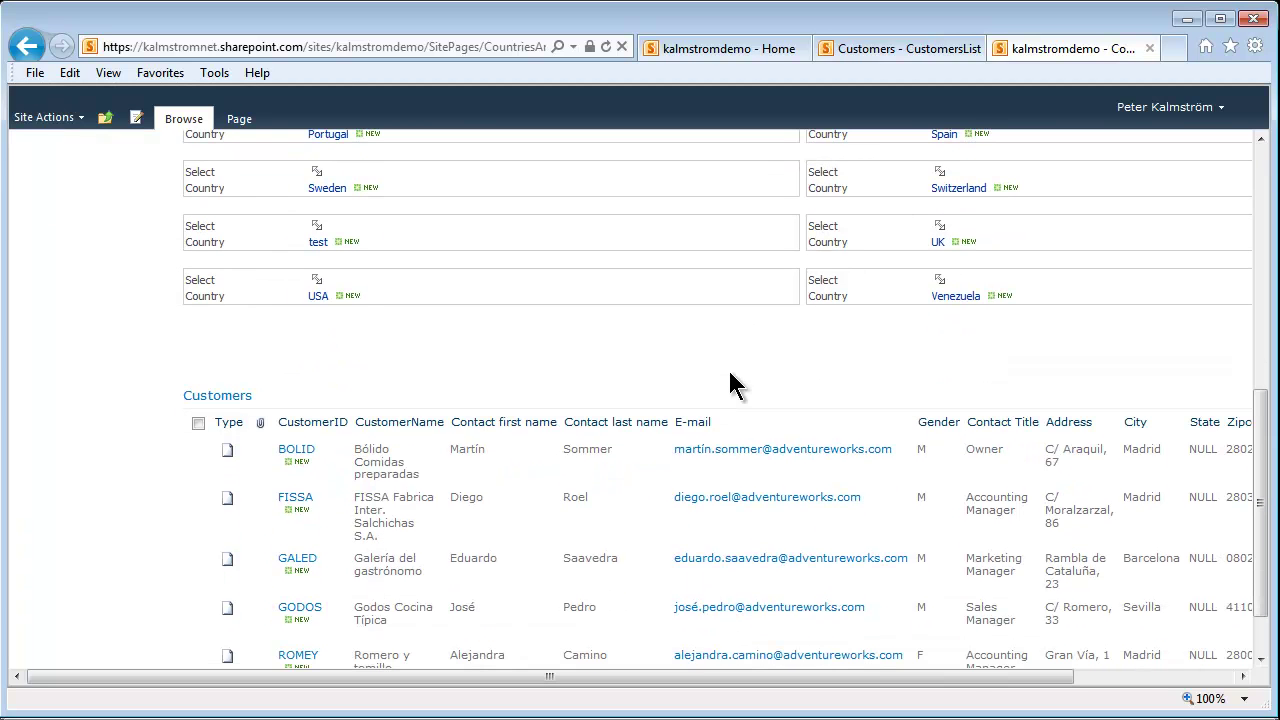